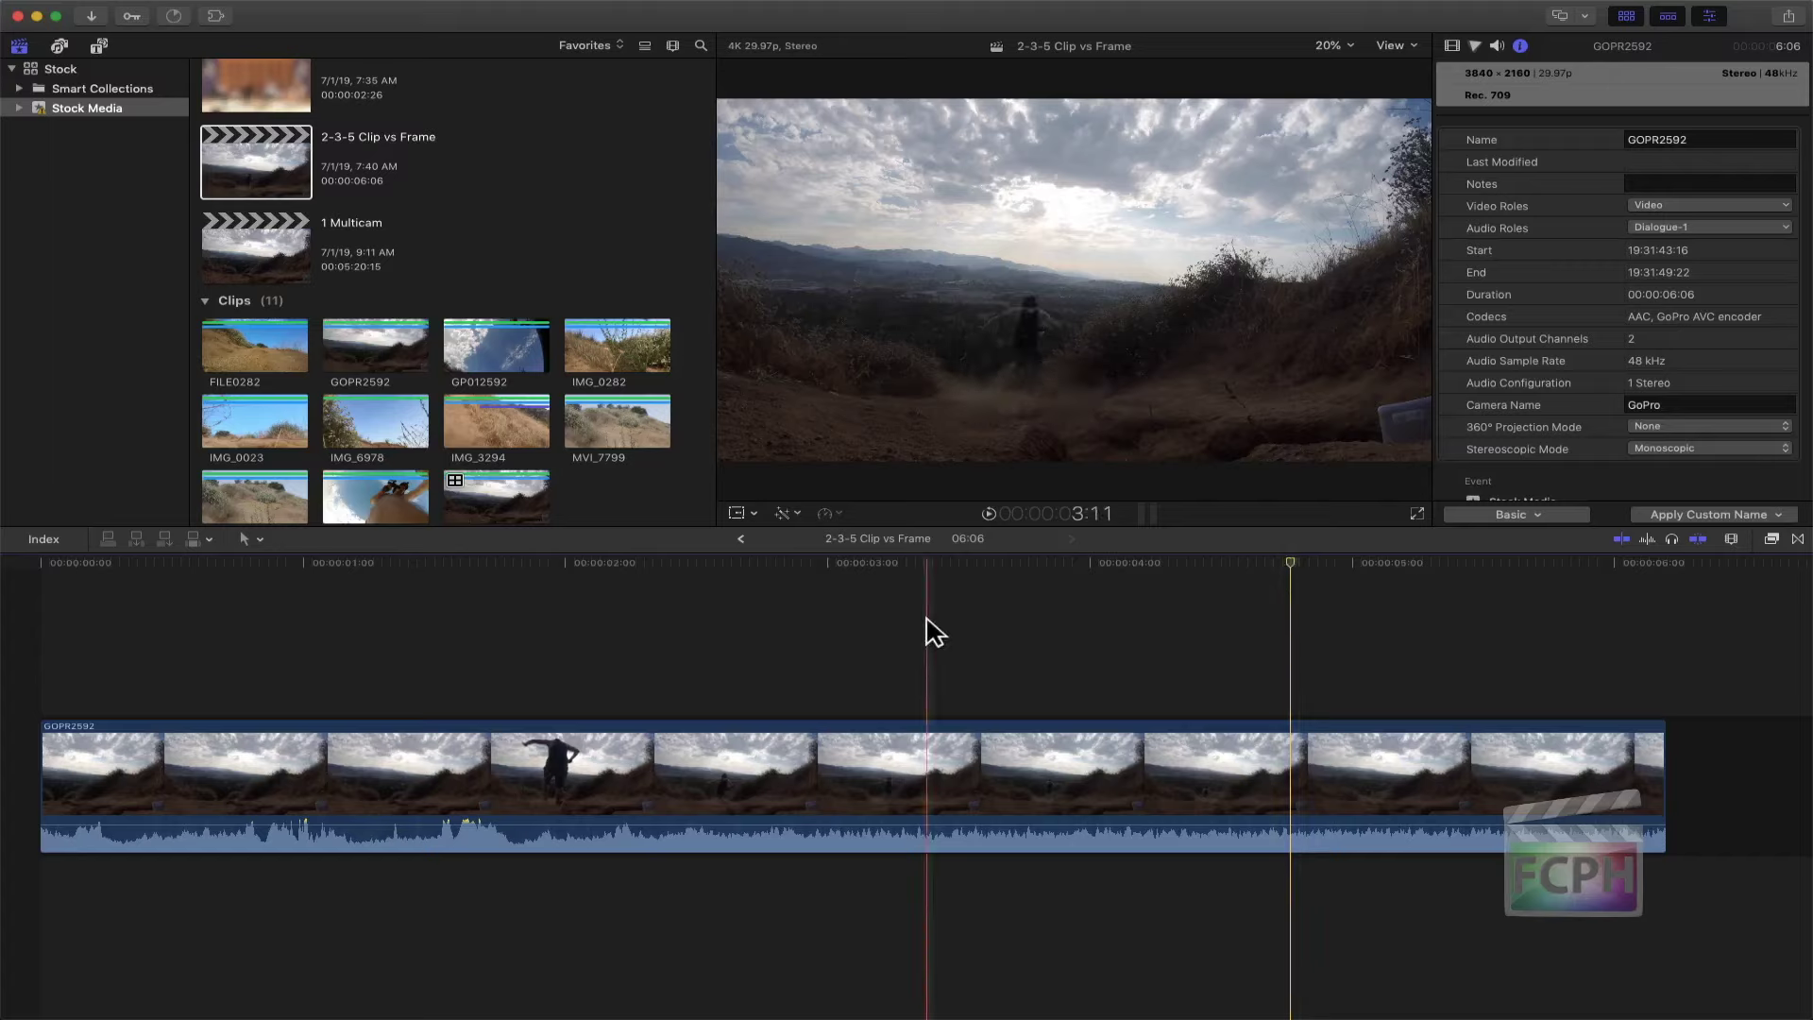
Move the playhead to about 3:04 in the GOPR2592 hike clip
click(869, 574)
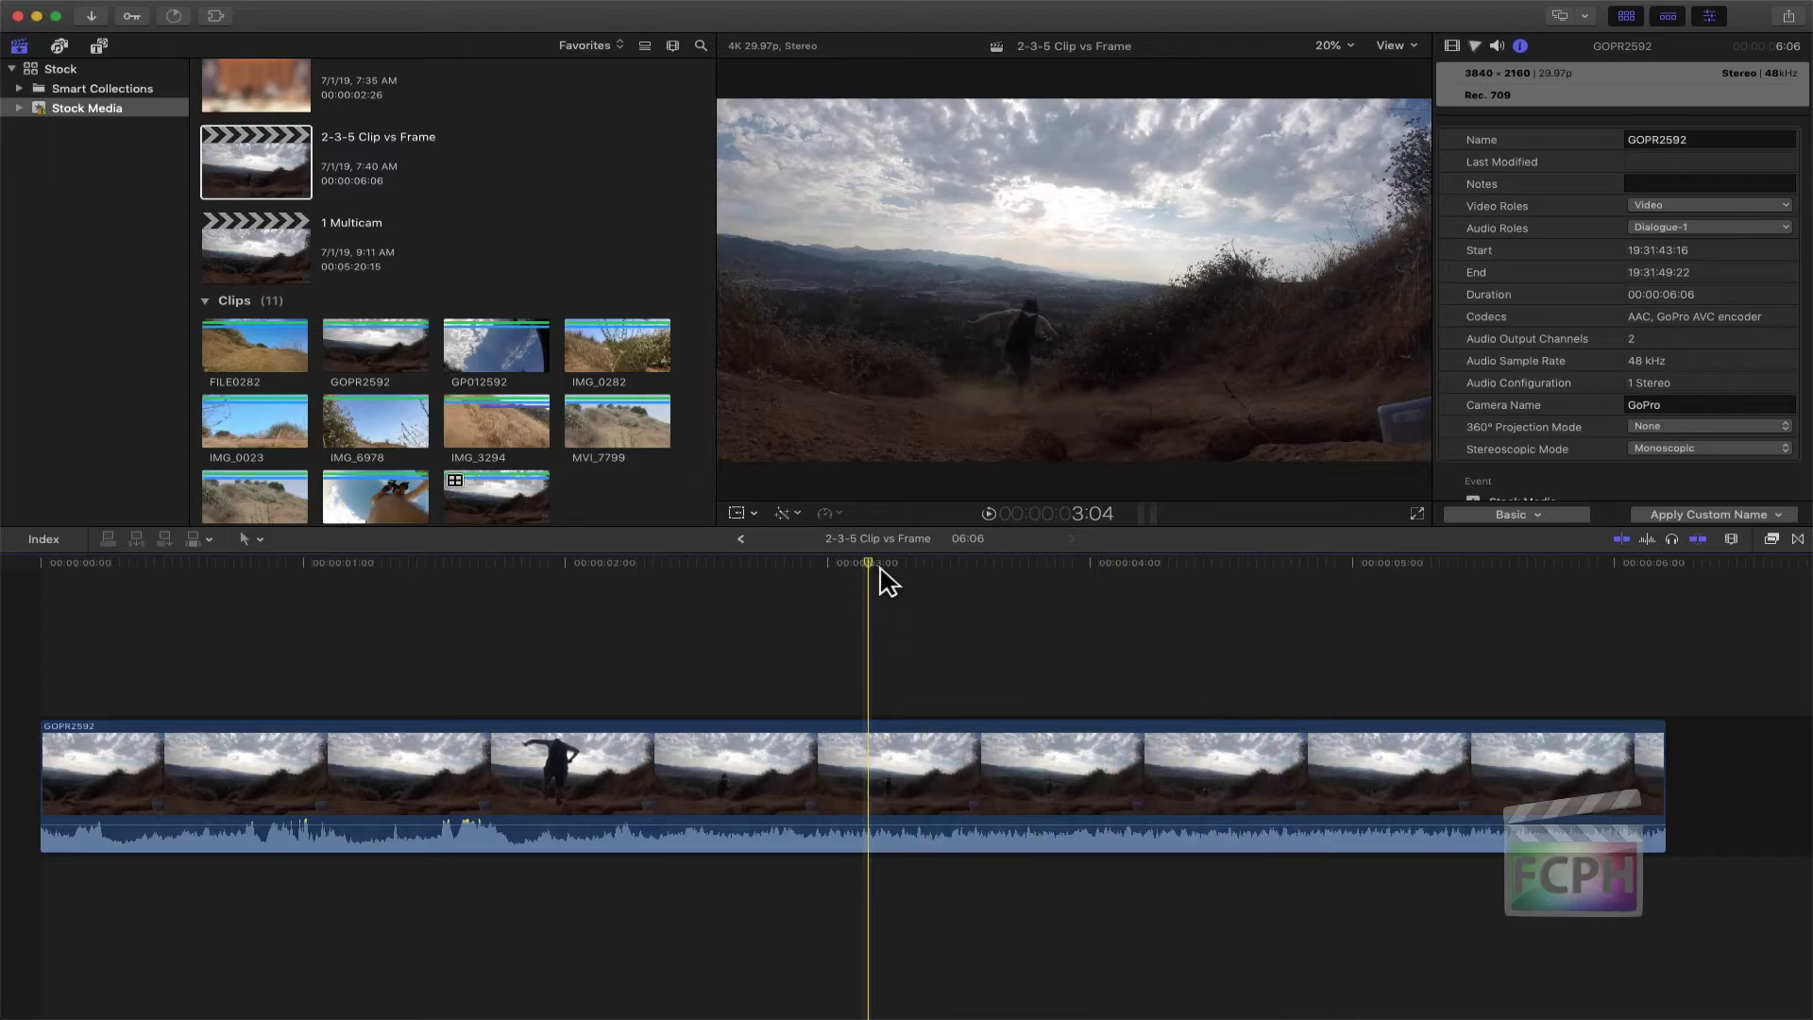
Hide the Inspector and browser, then scrub the playhead back to about 1:20
click(1709, 16)
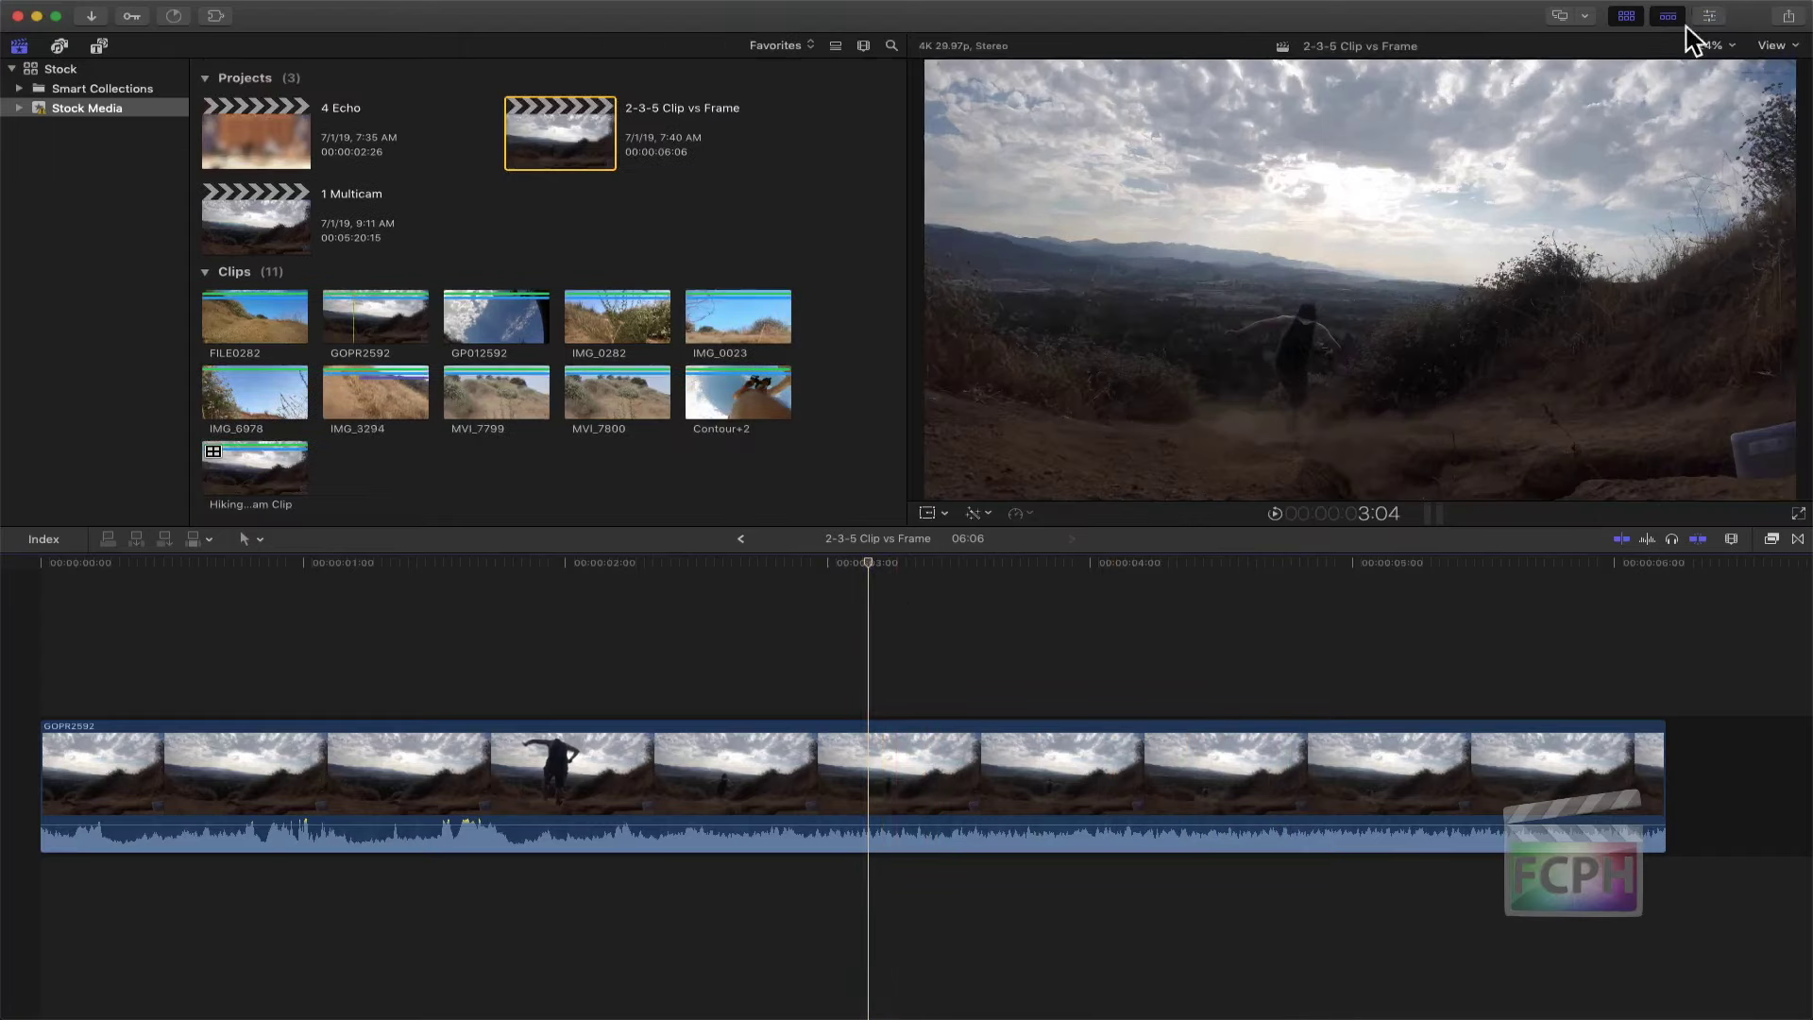
click(1625, 16)
drag(866, 568, 477, 610)
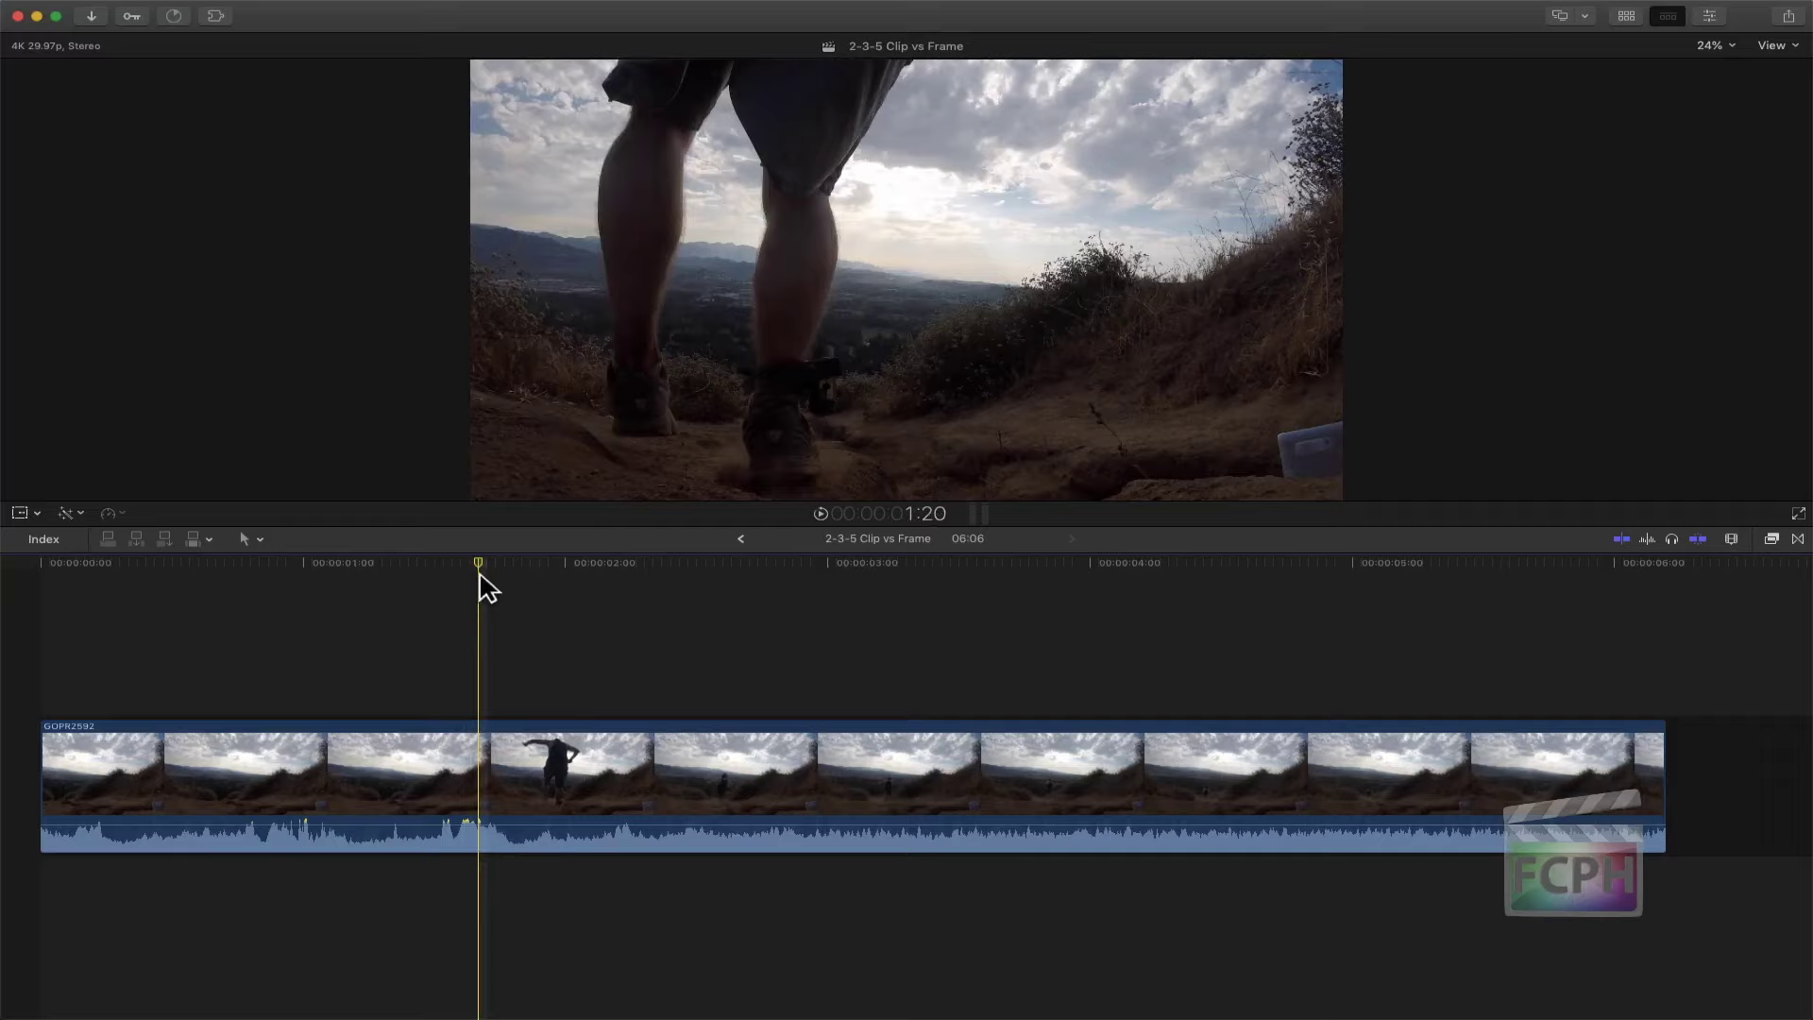
Step forward two frames and drag the clip's audio volume down to minimum
key(Right)
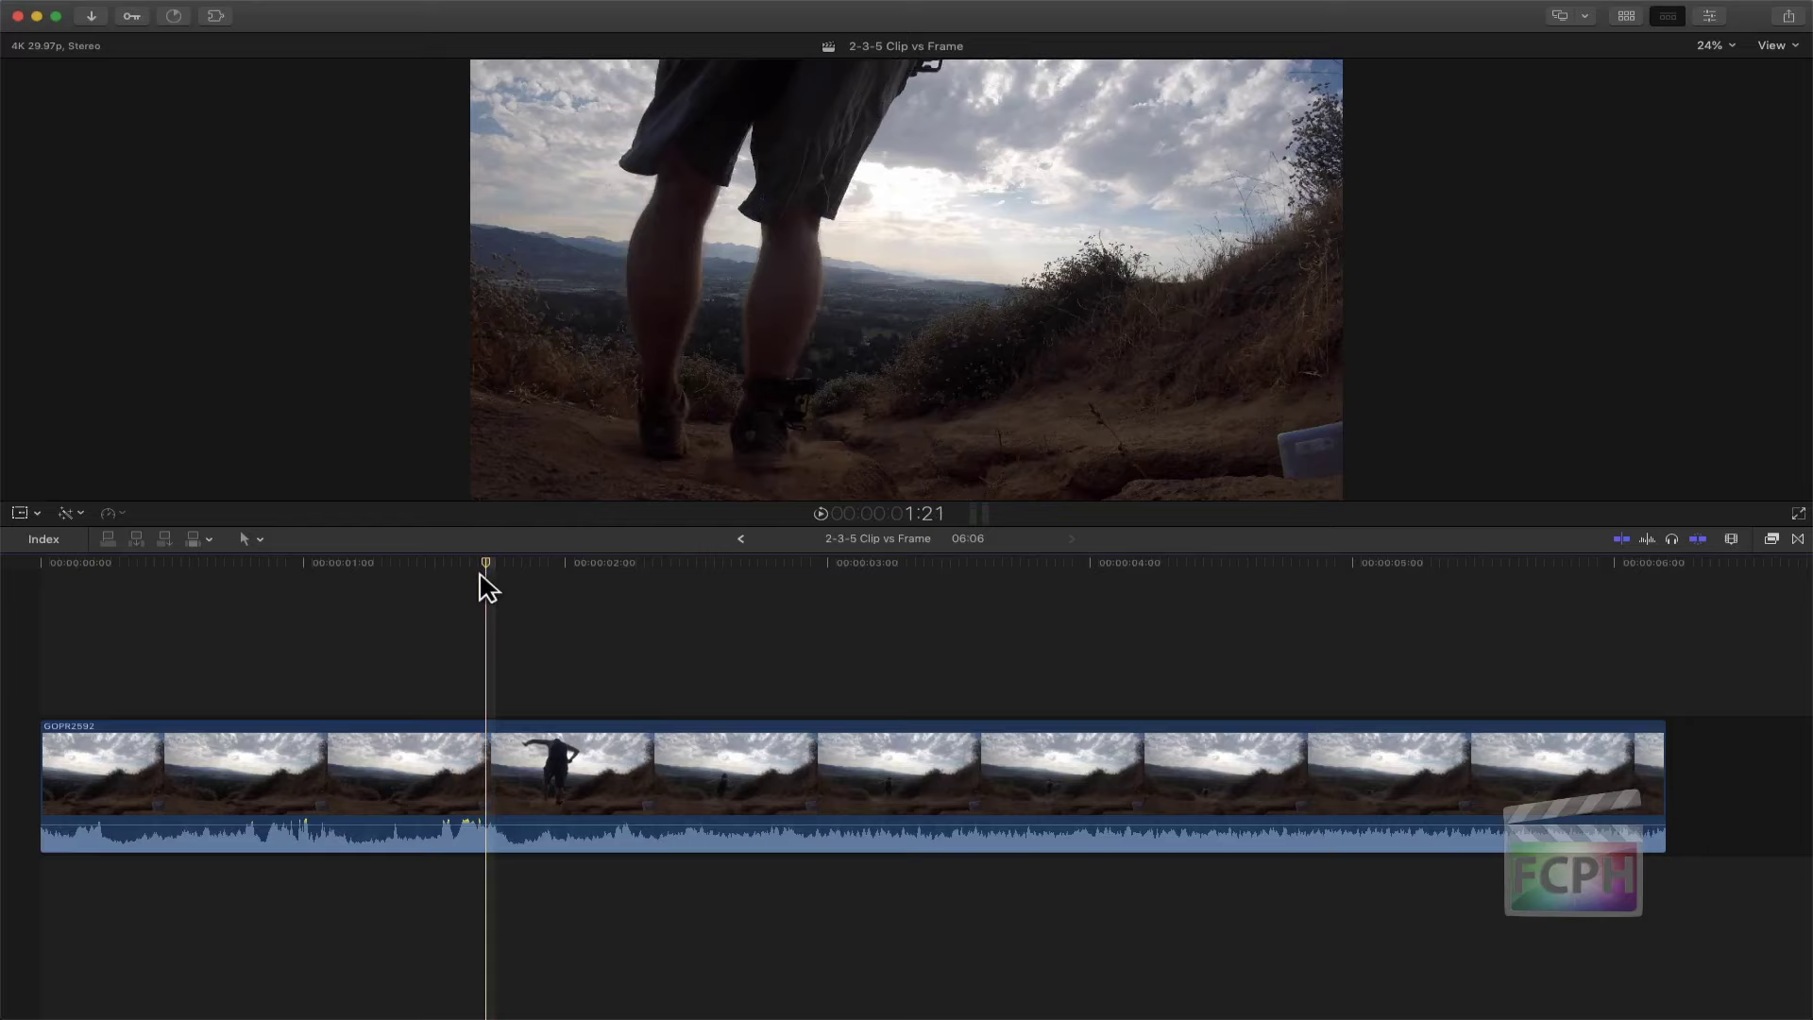
key(Right)
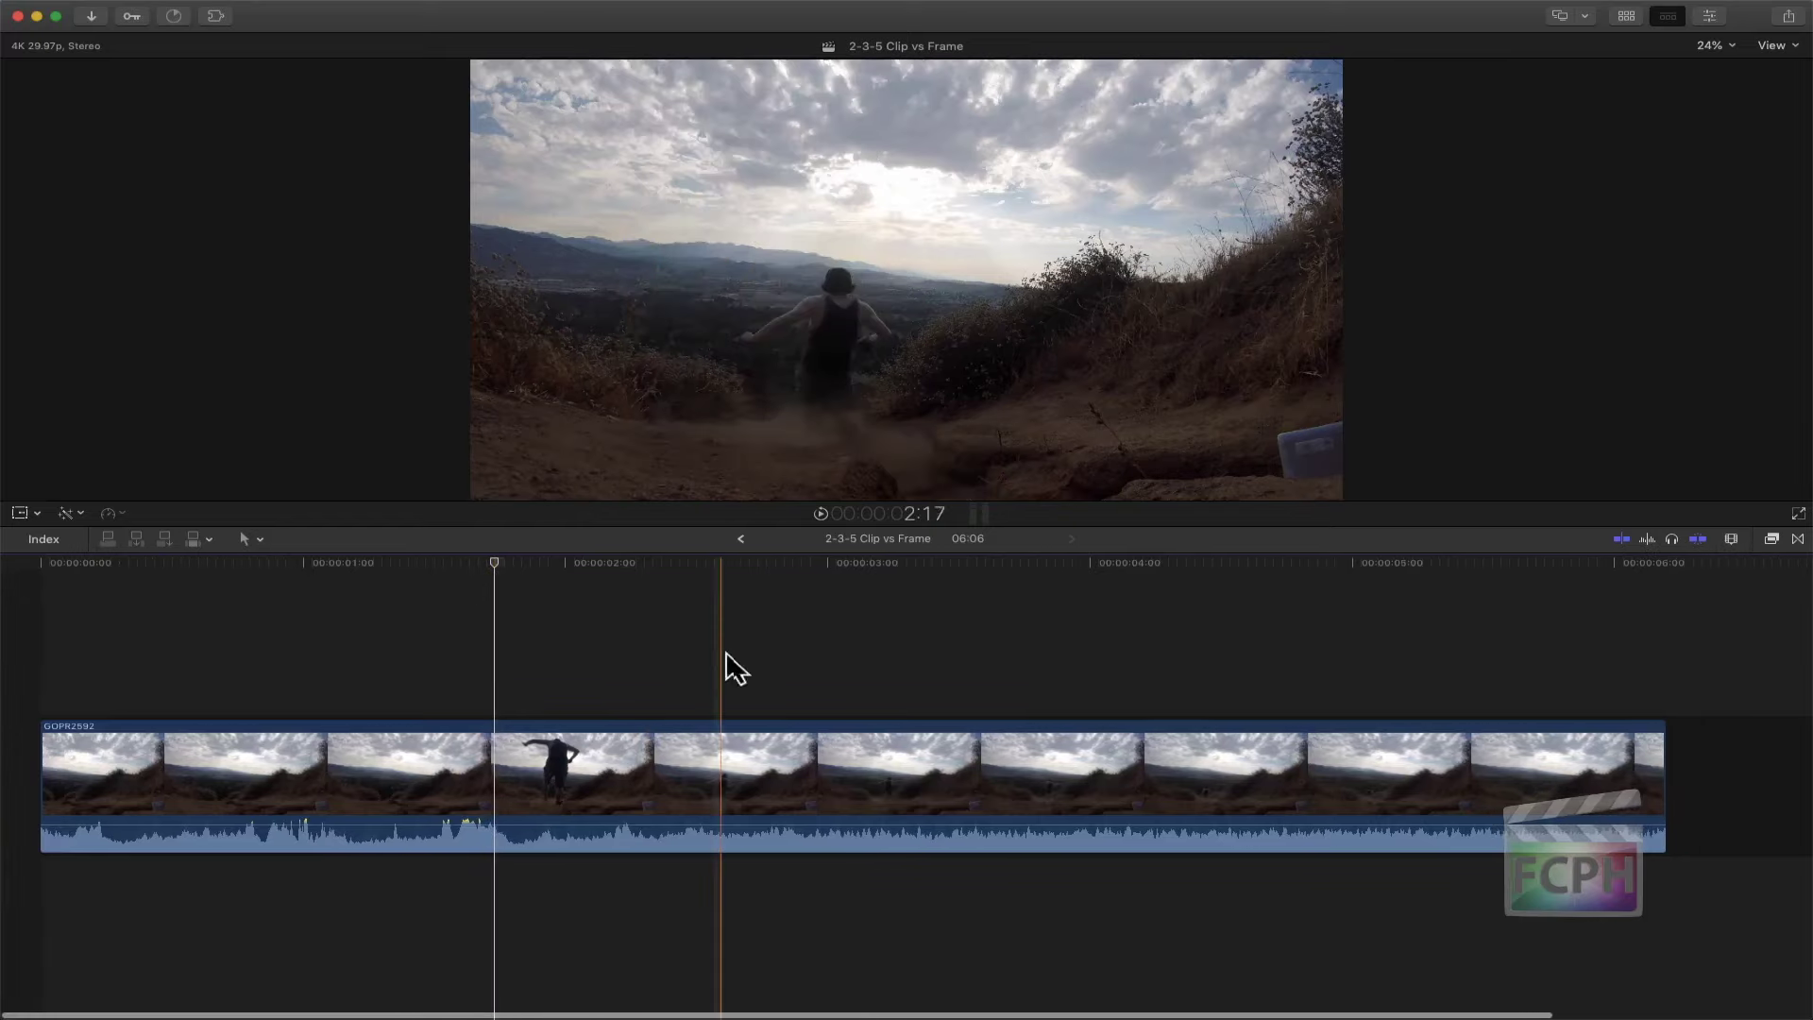
drag(689, 823, 680, 897)
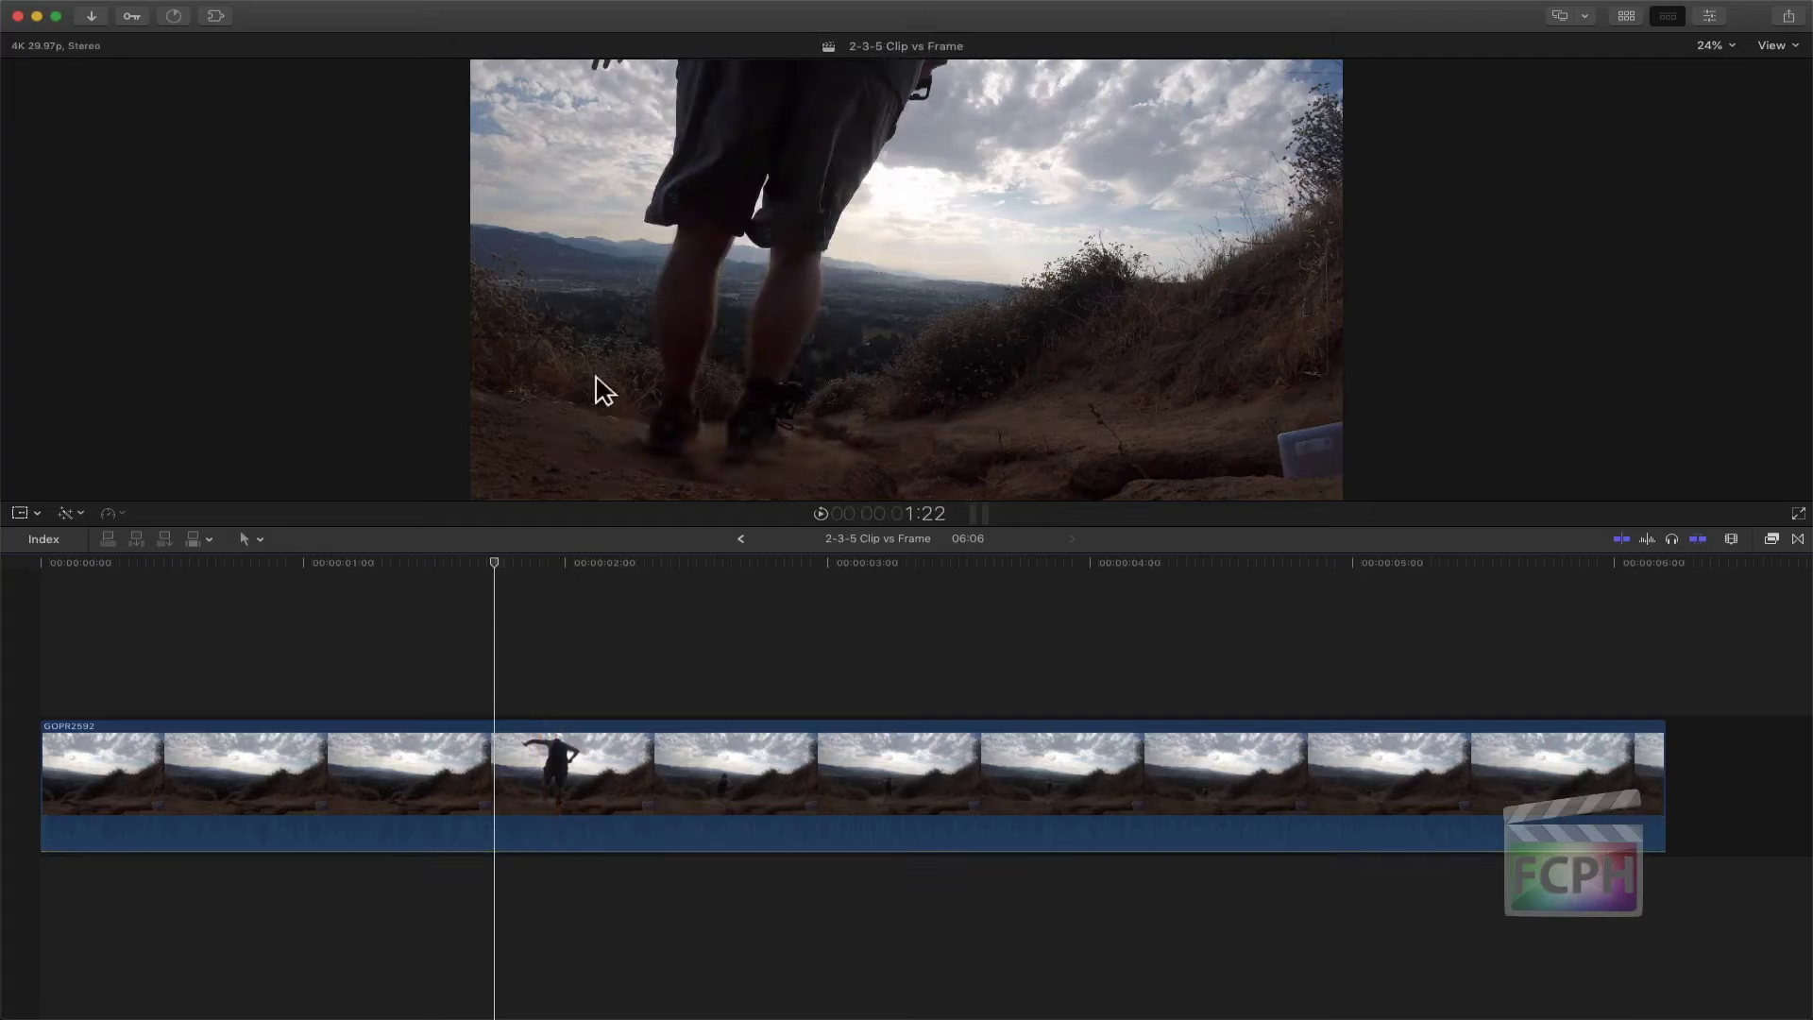
Bring the playhead frame by frame to 1:29 and select the GOPR2592 clip
key(Right)
key(Right)
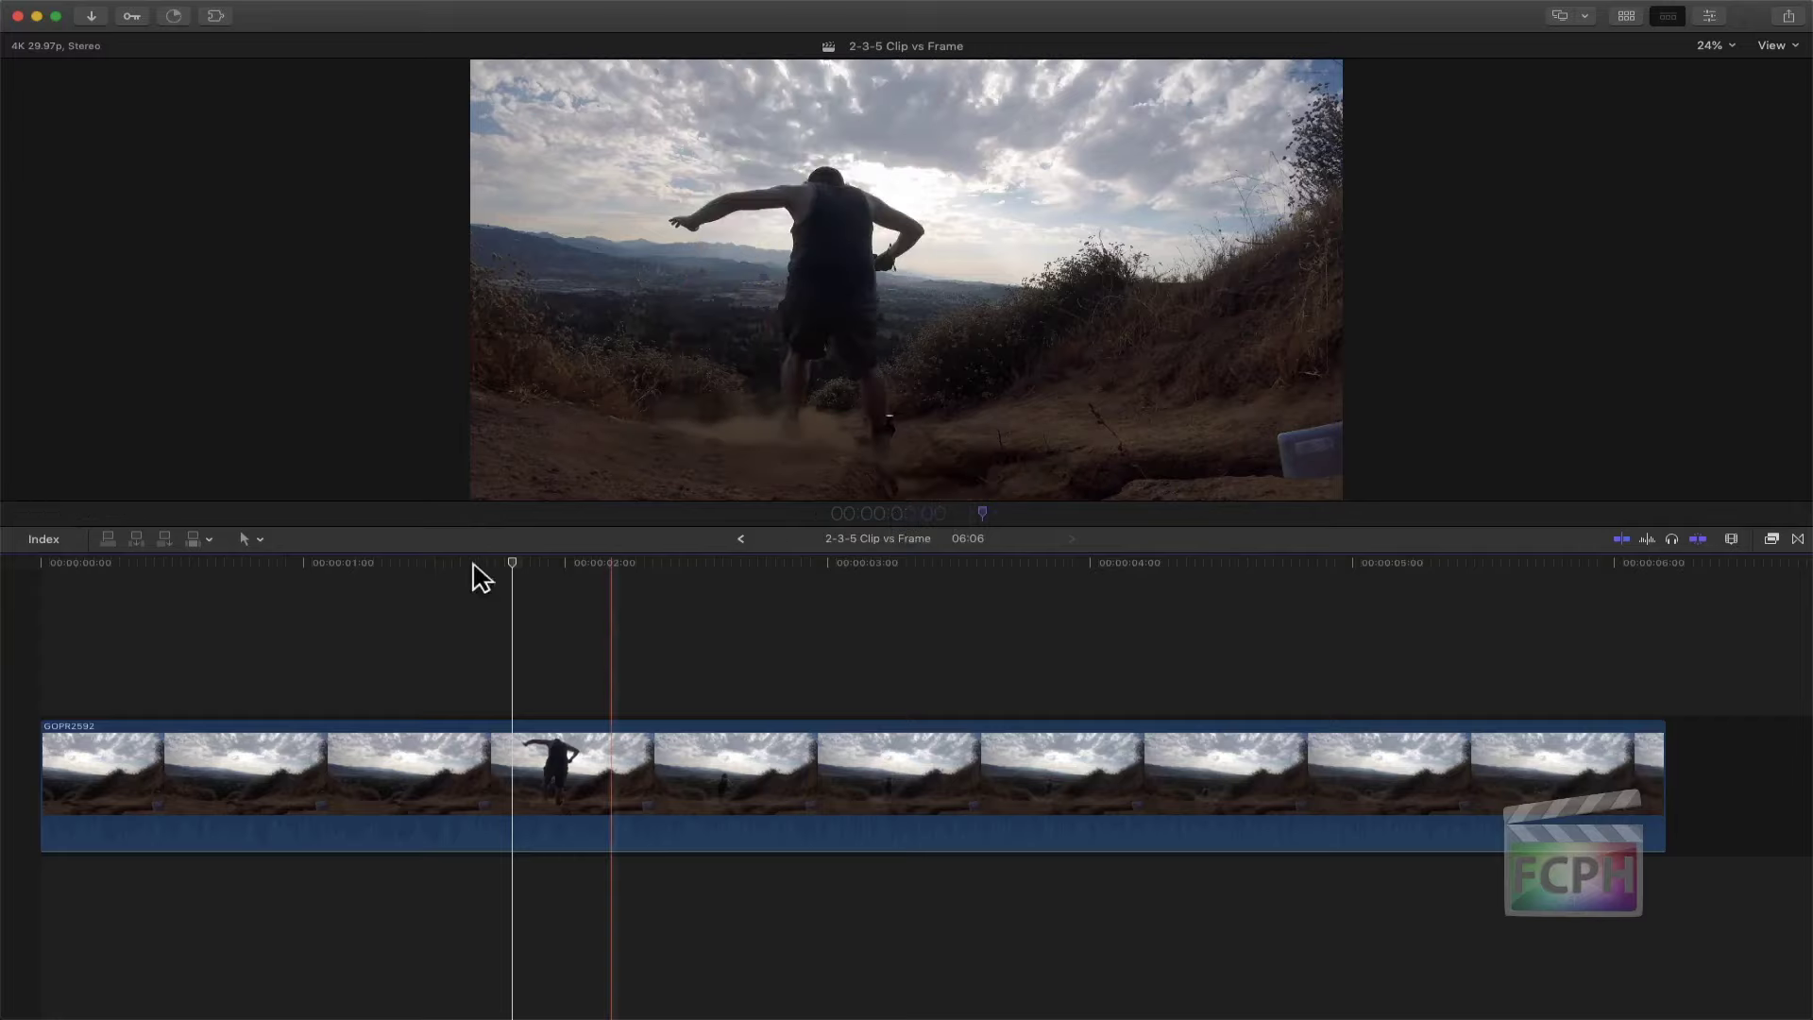
click(509, 564)
drag(508, 566, 520, 569)
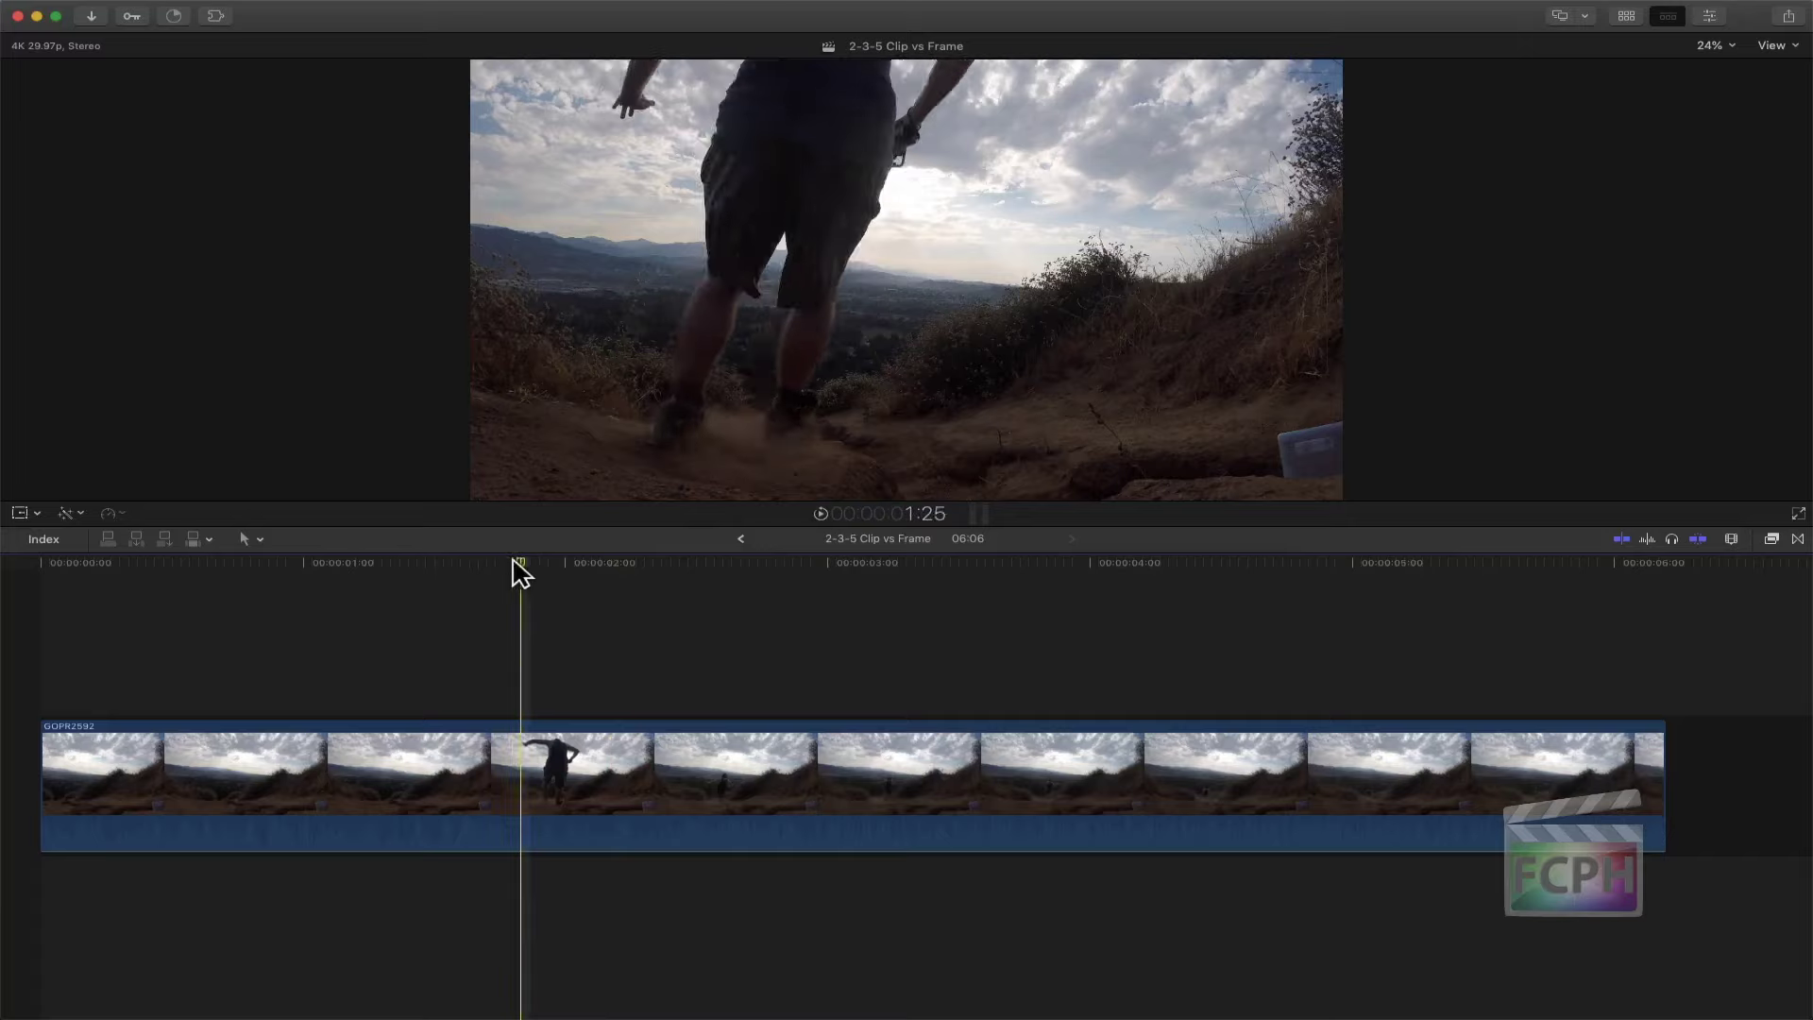
key(Right)
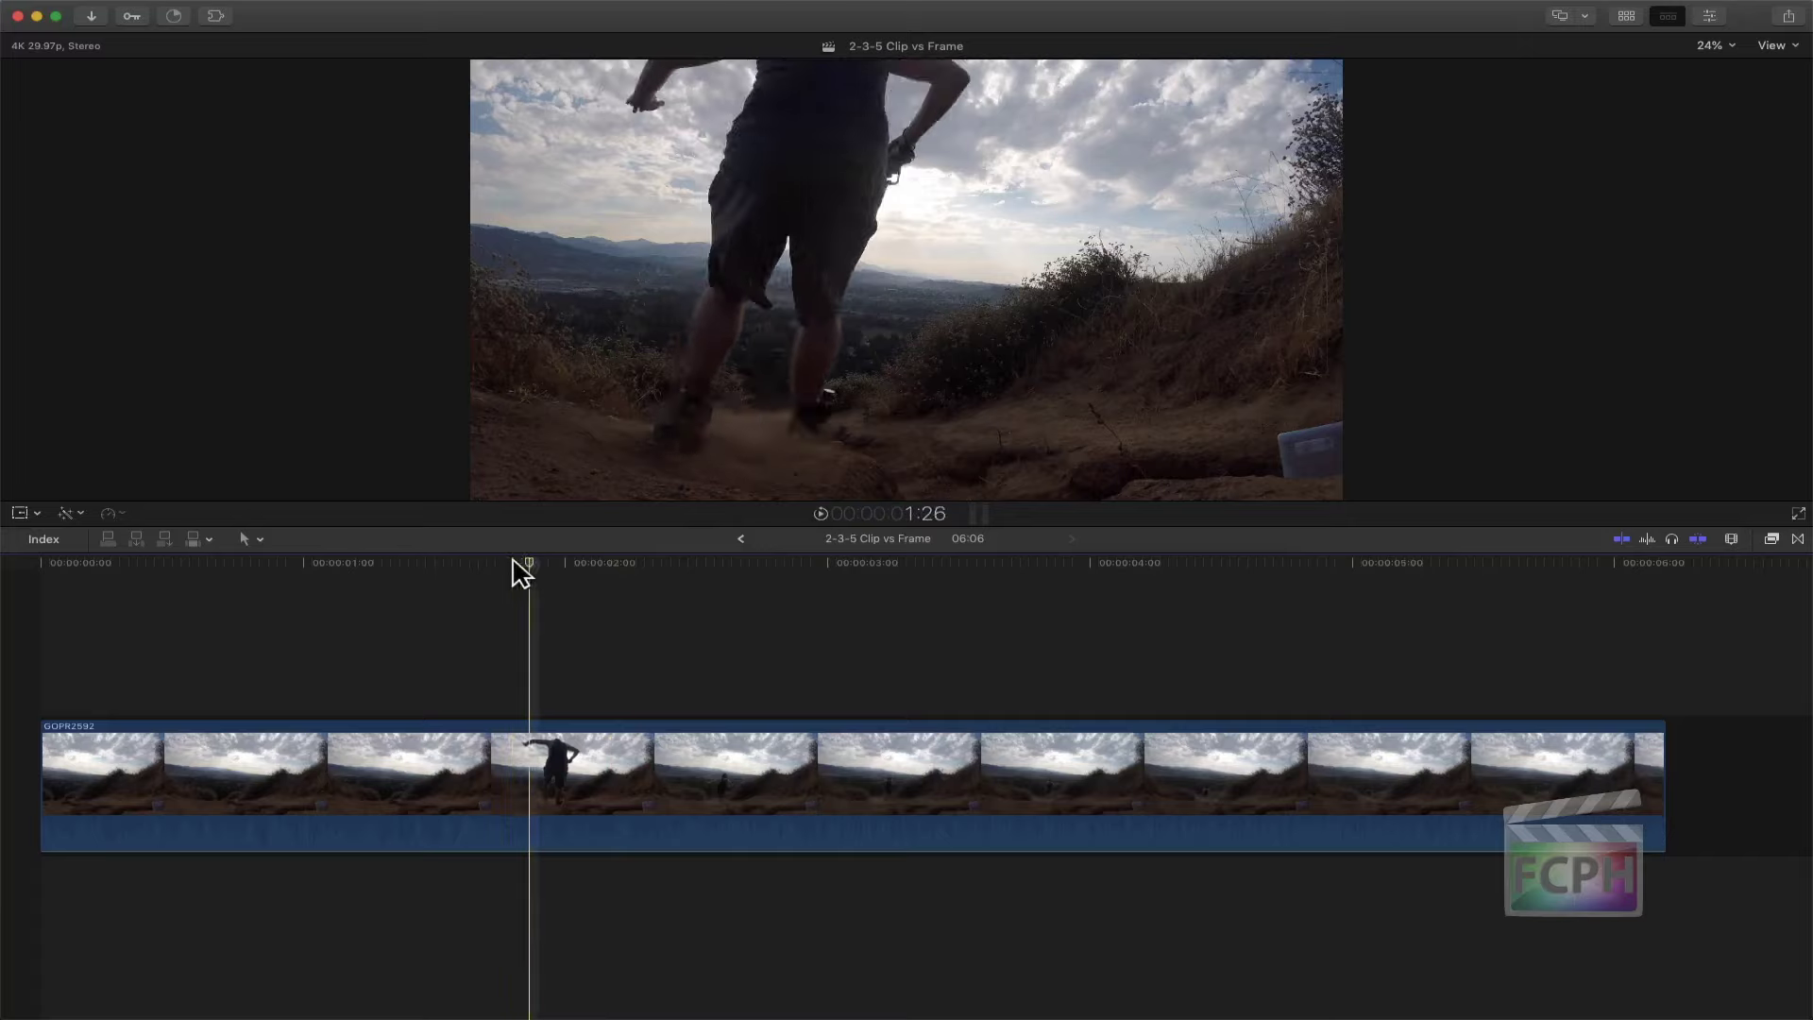
key(Right)
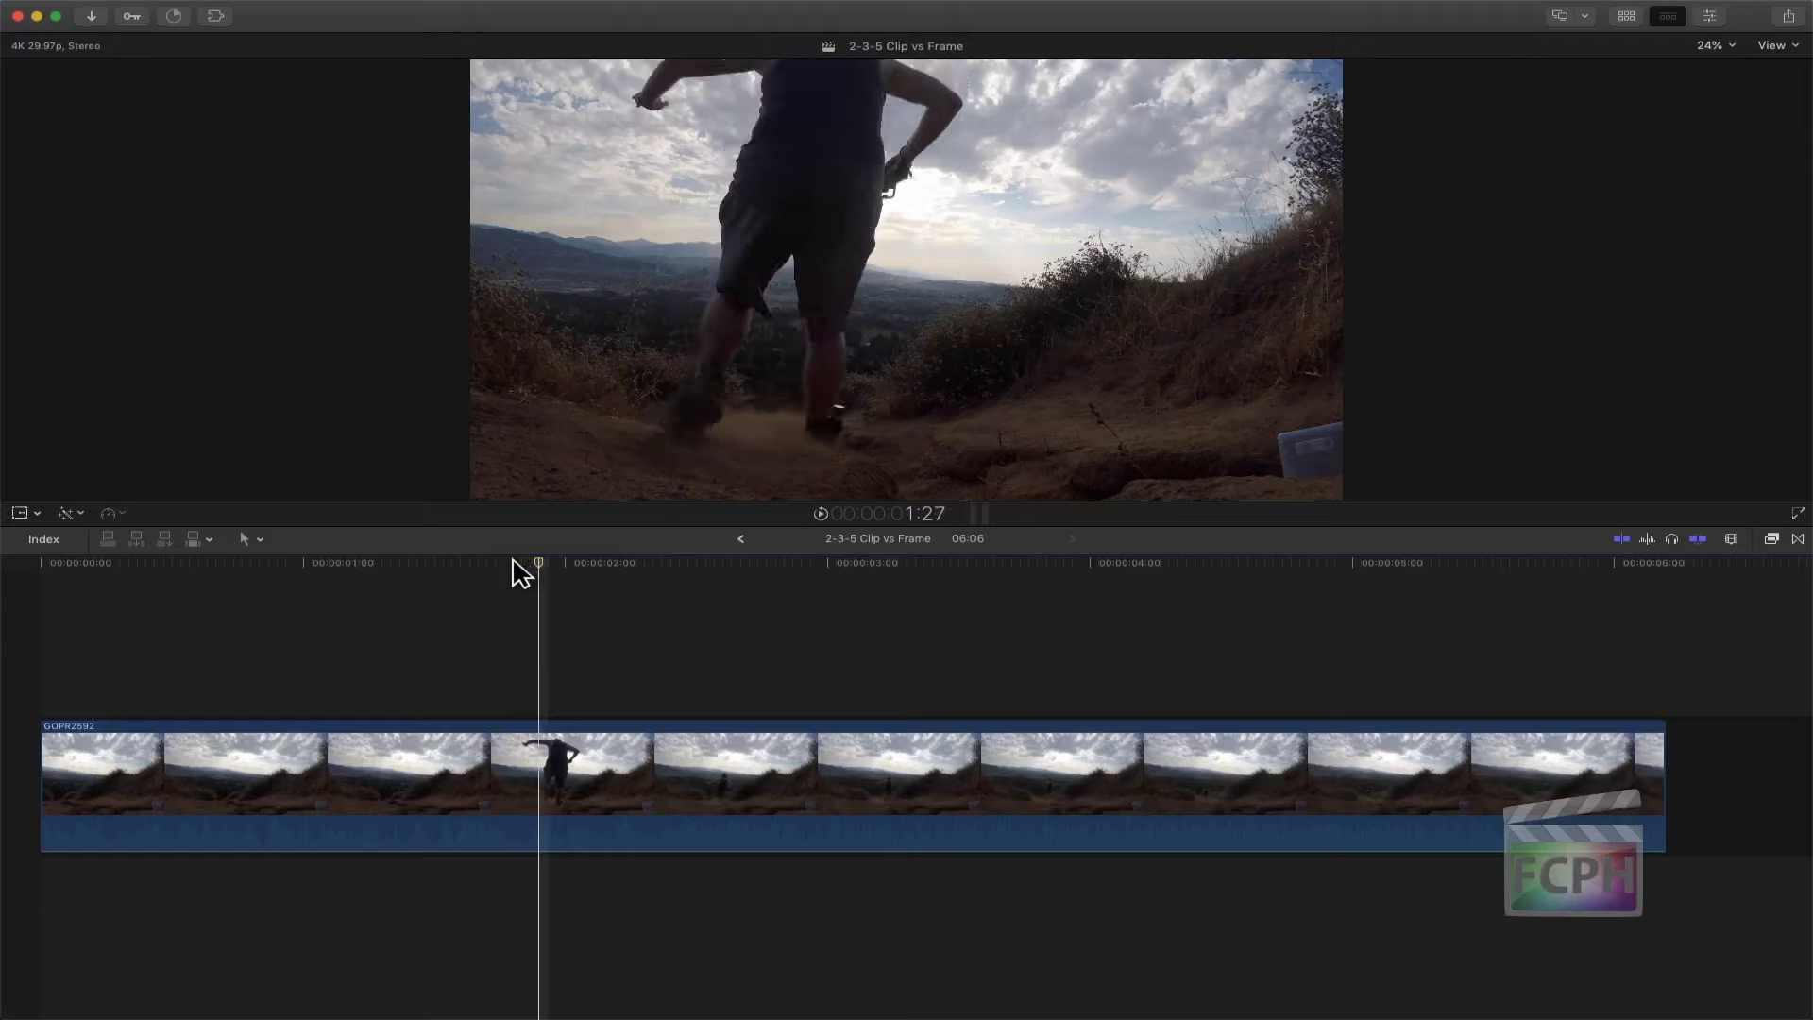
key(Right)
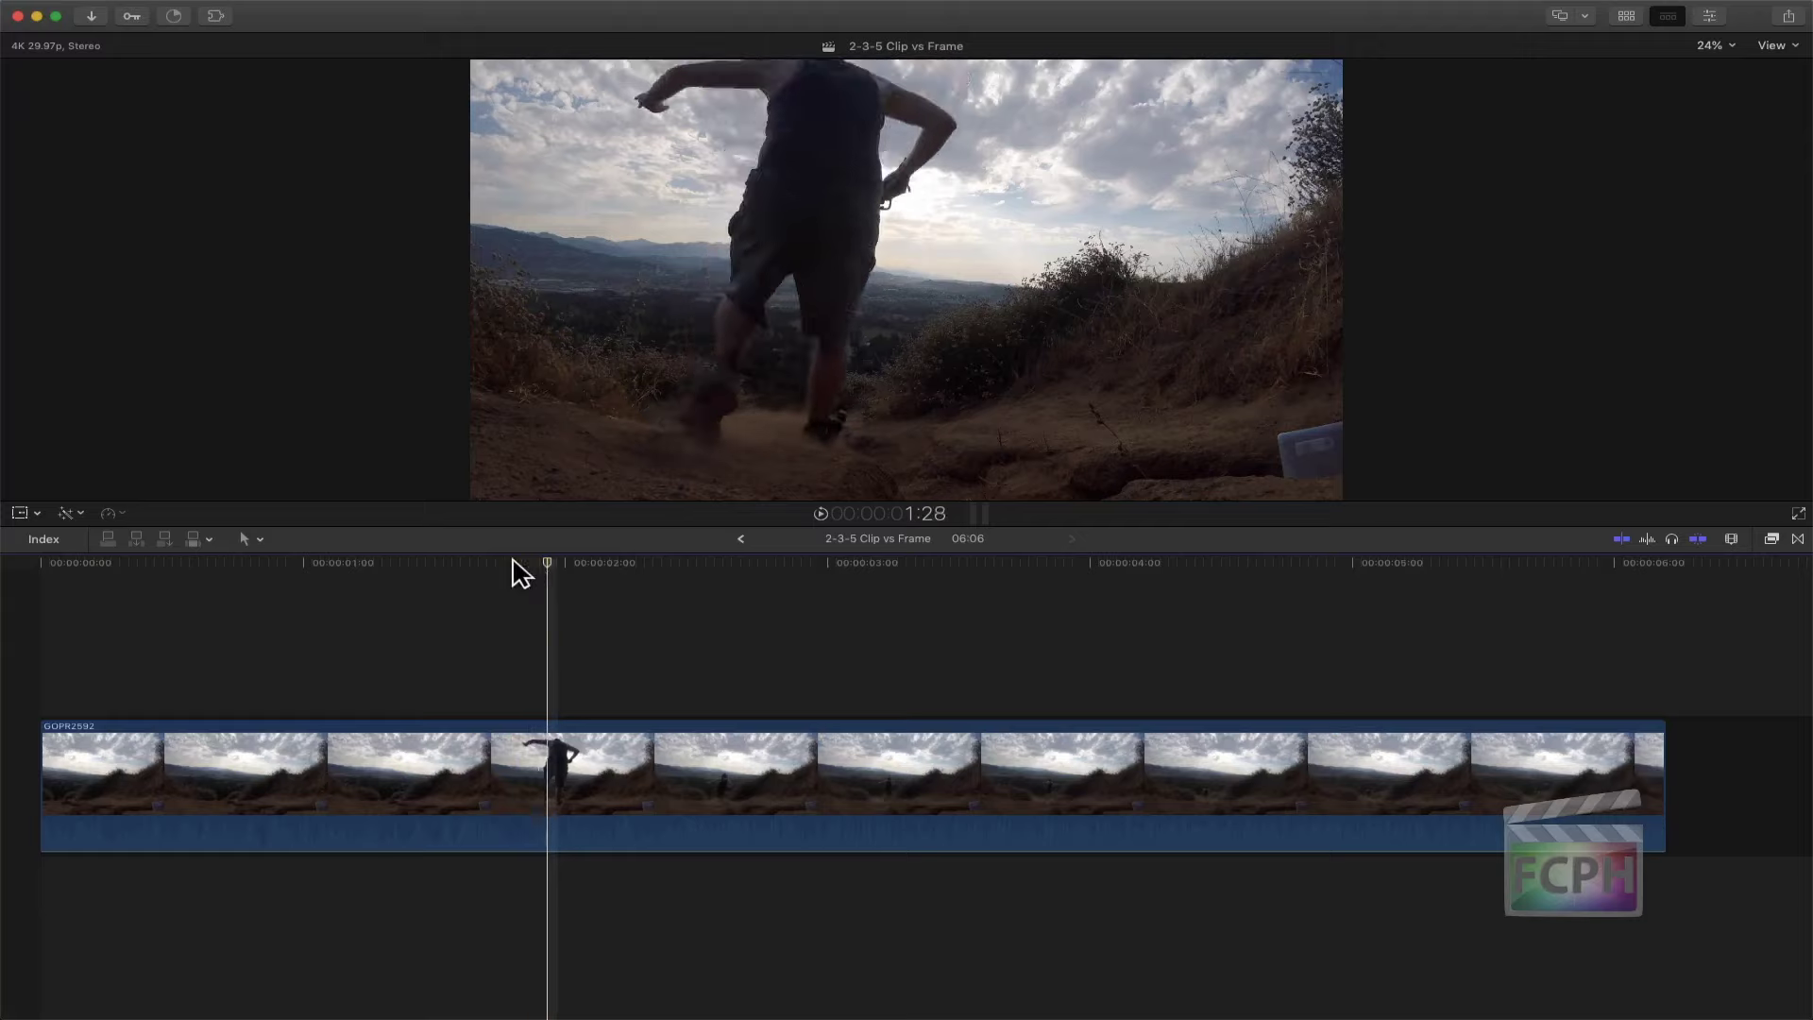
key(Right)
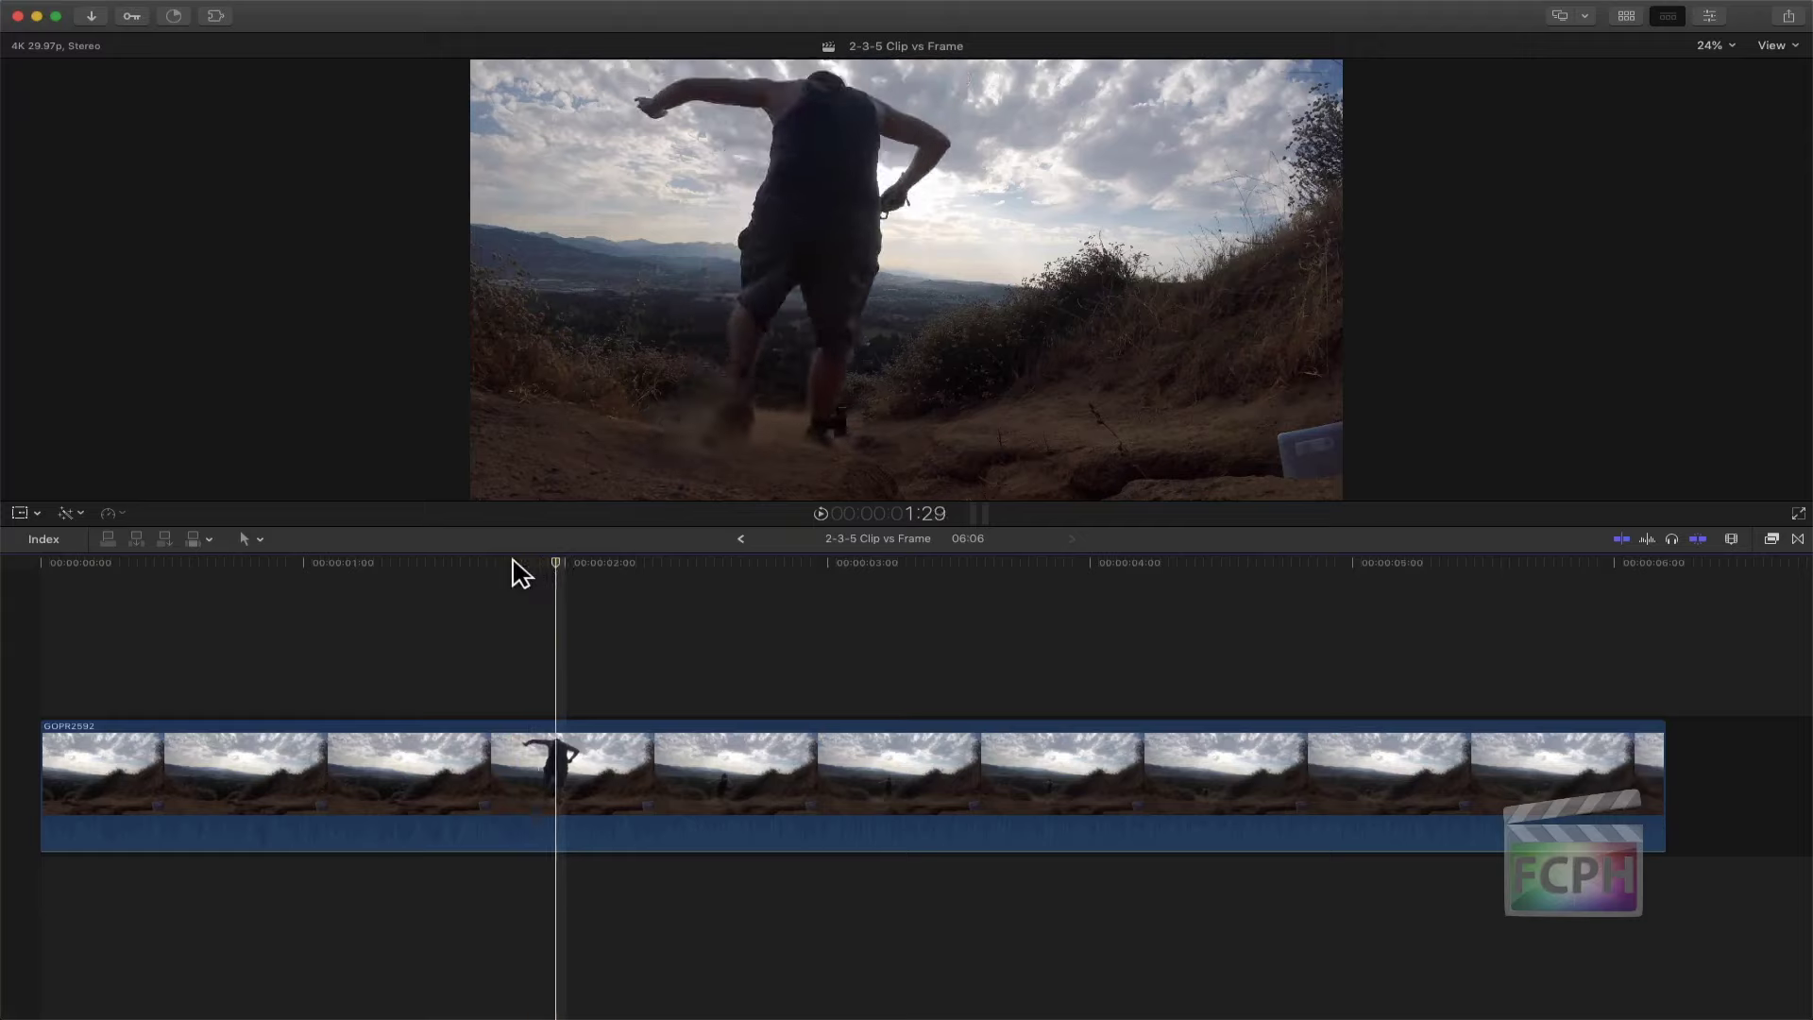
click(482, 798)
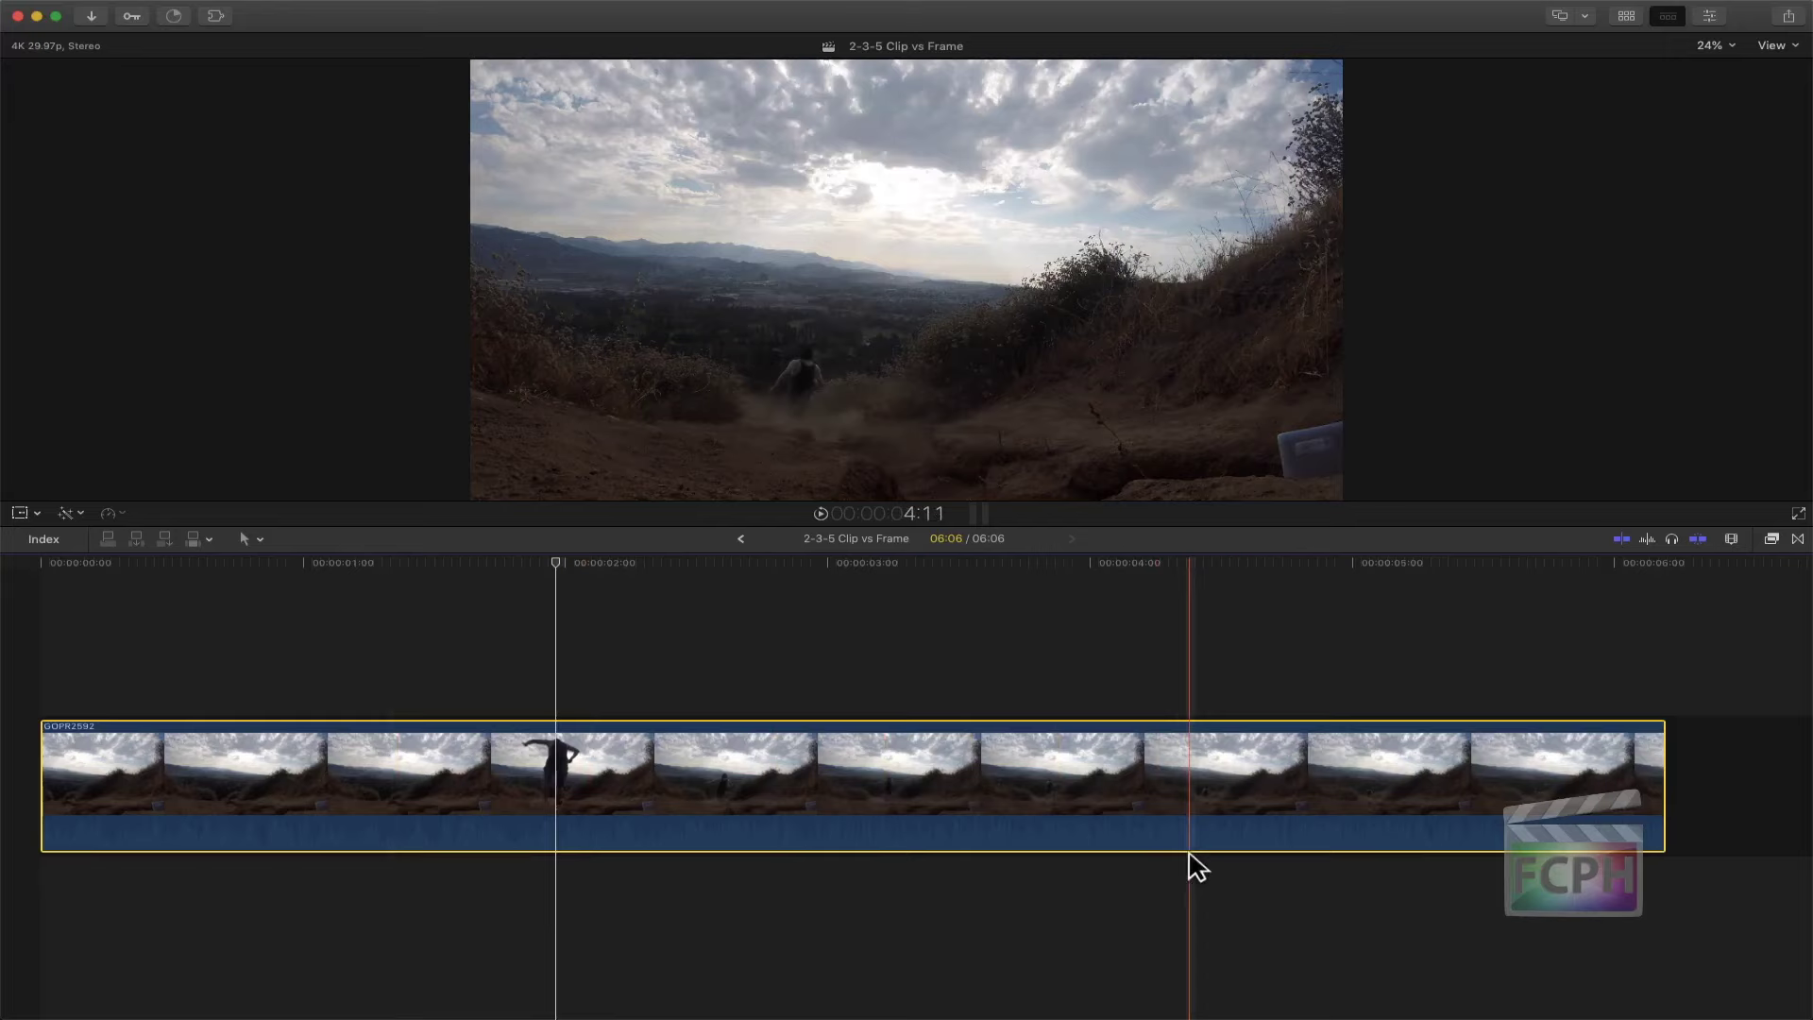
click(1622, 16)
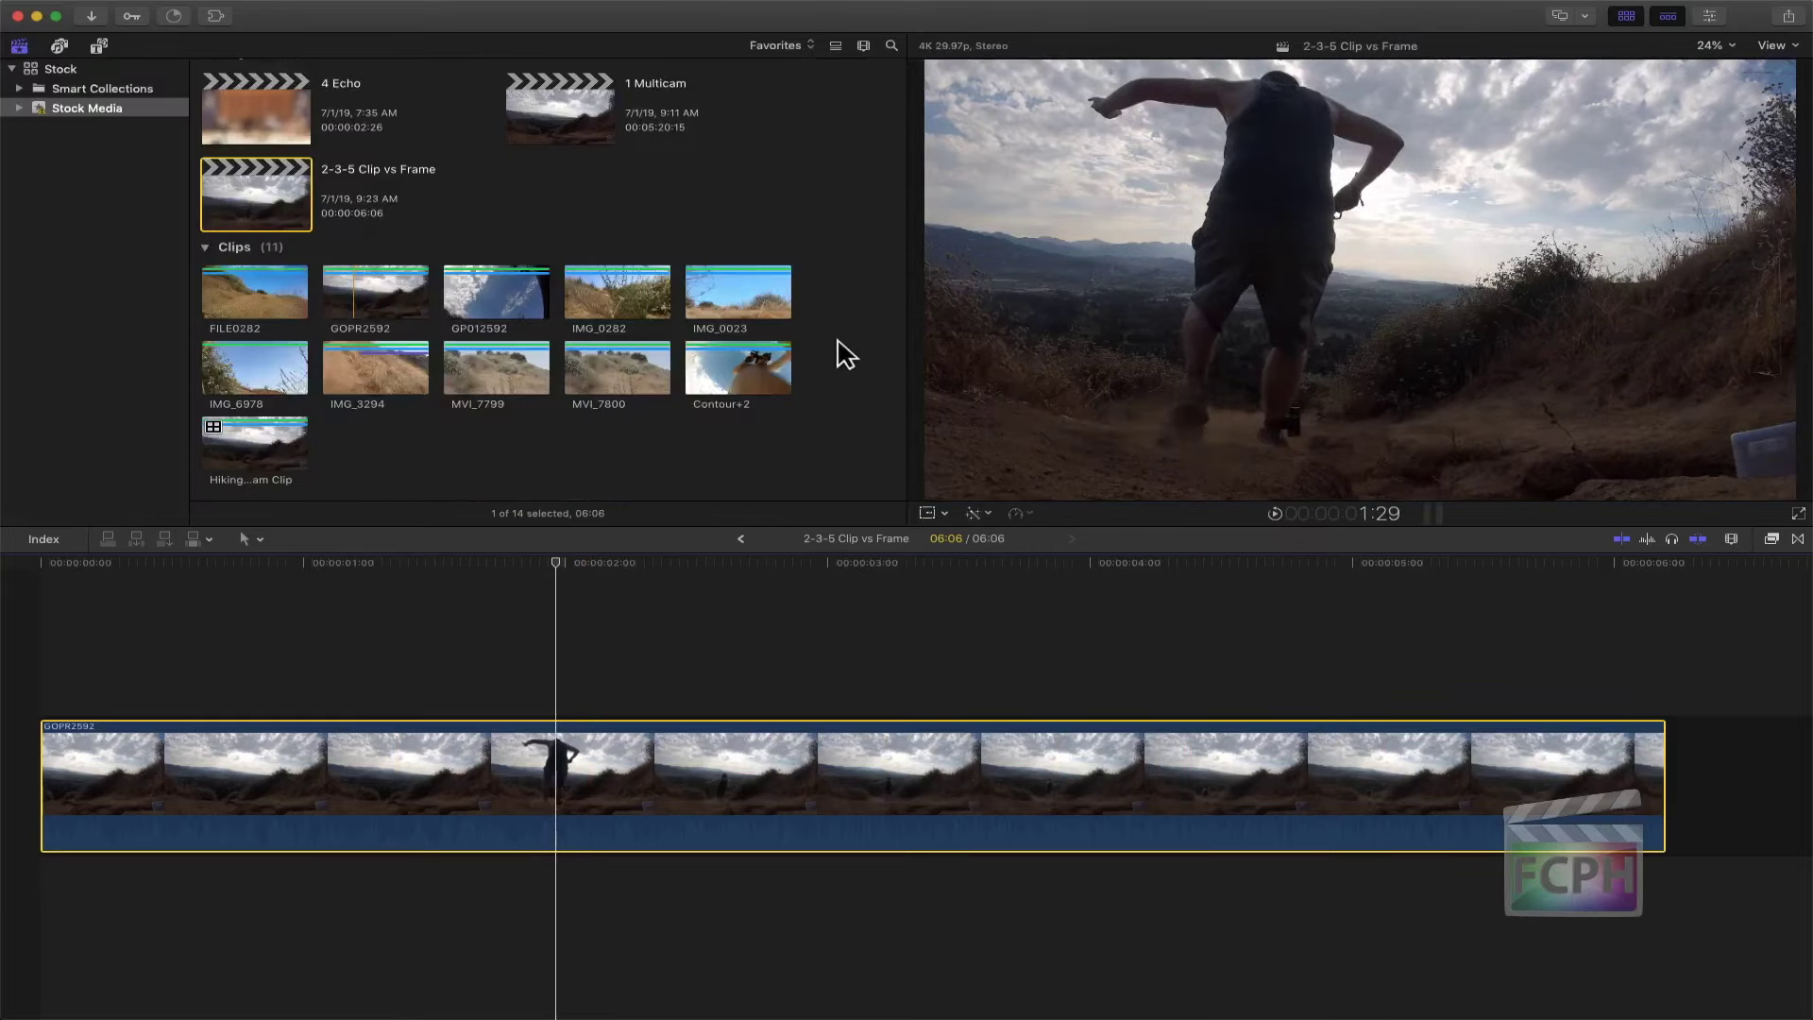
click(227, 297)
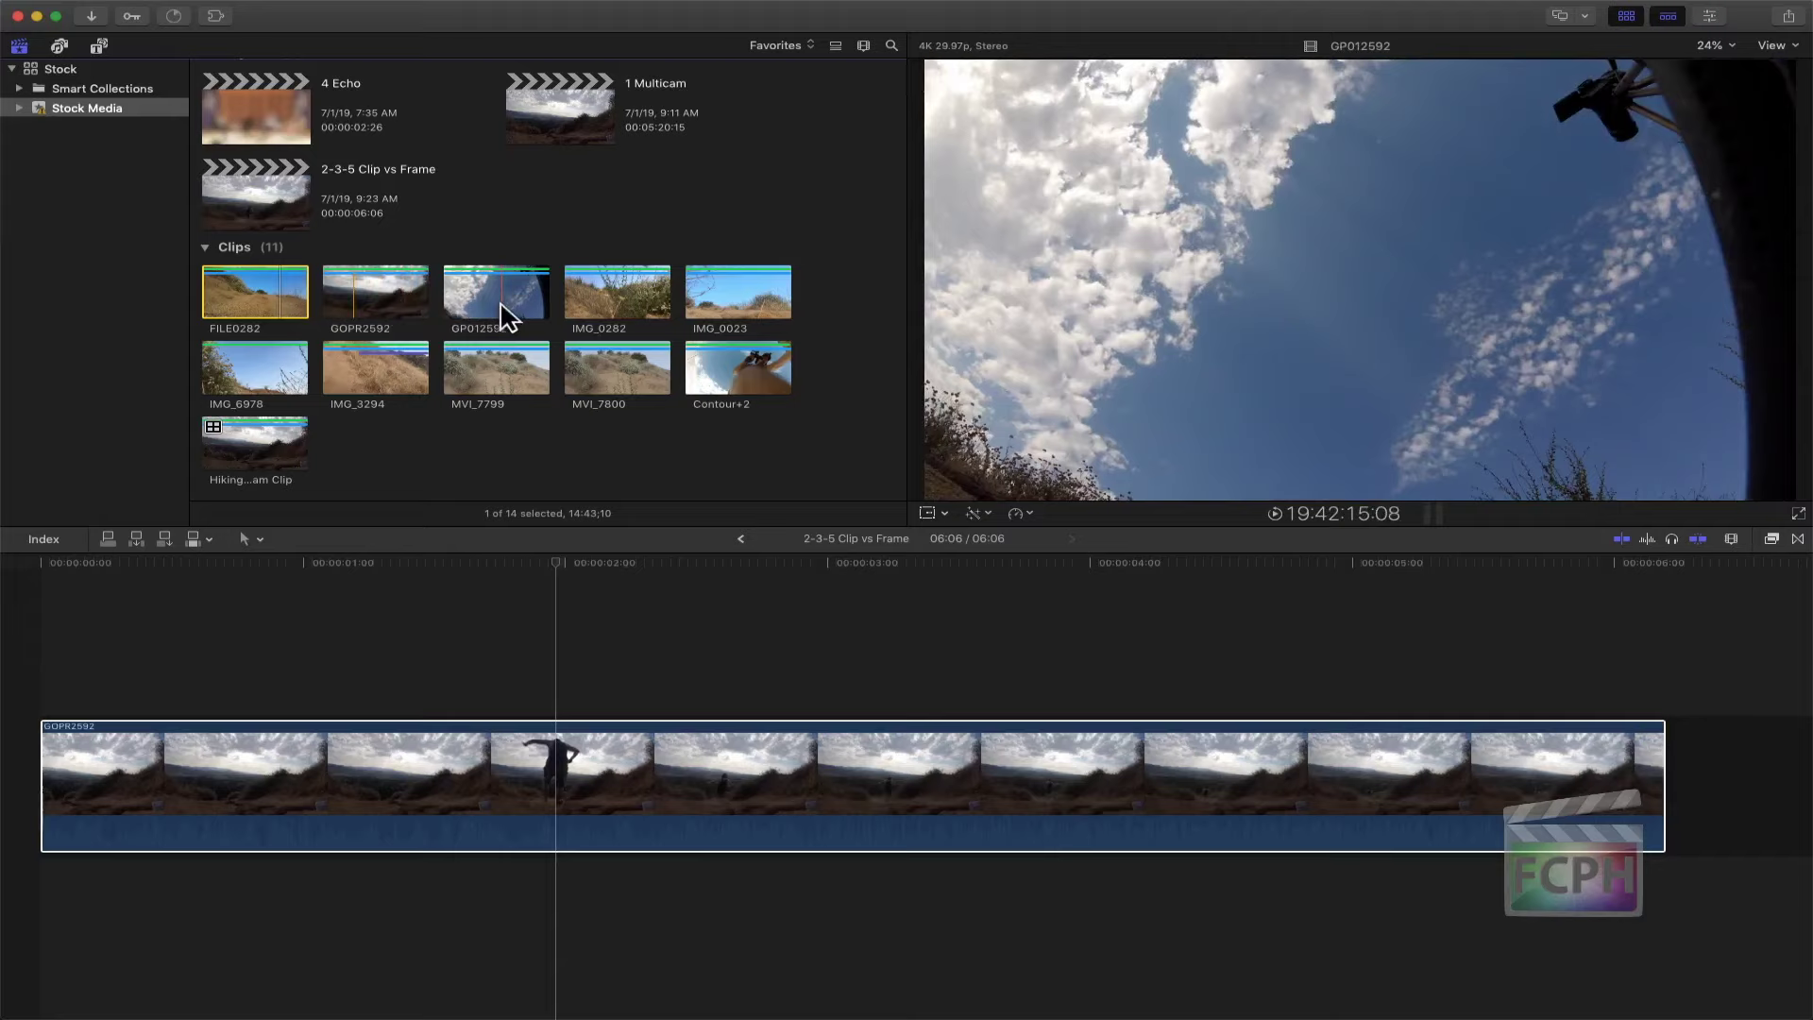
click(1623, 19)
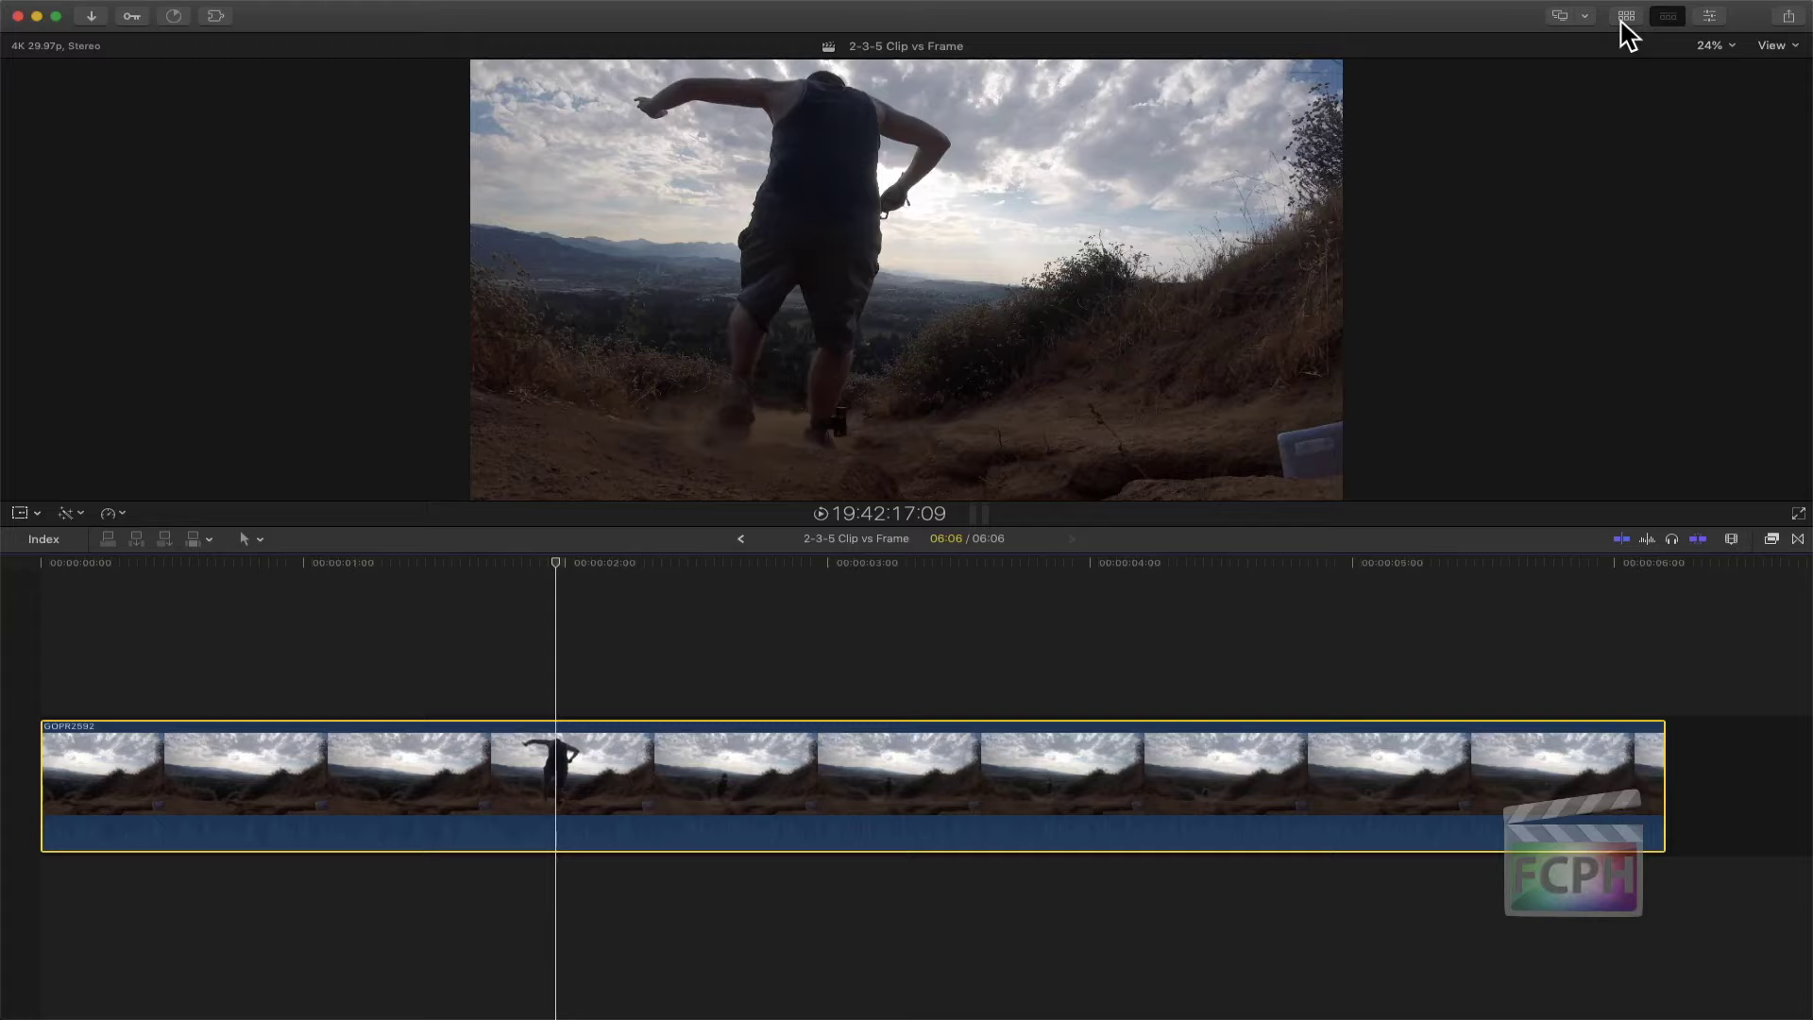
click(498, 563)
drag(498, 563, 456, 565)
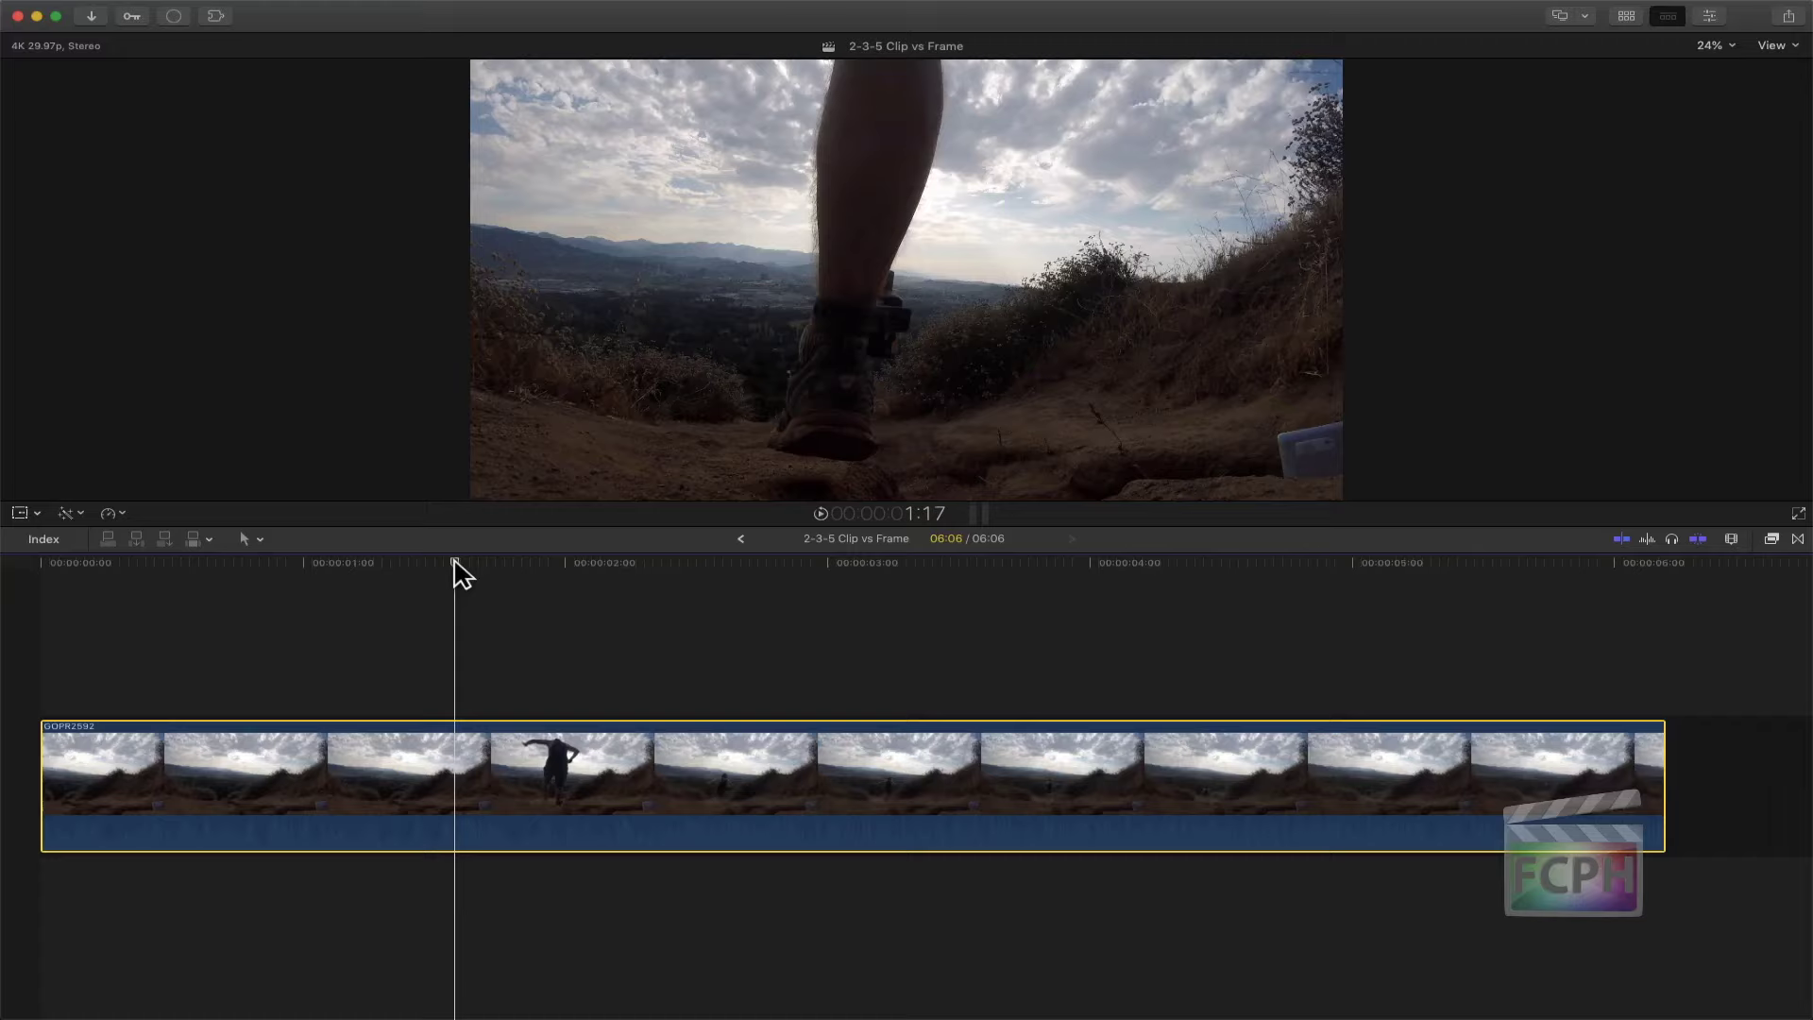
key(Left)
key(Left)
key(Left)
key(Left)
key(Left)
key(Left)
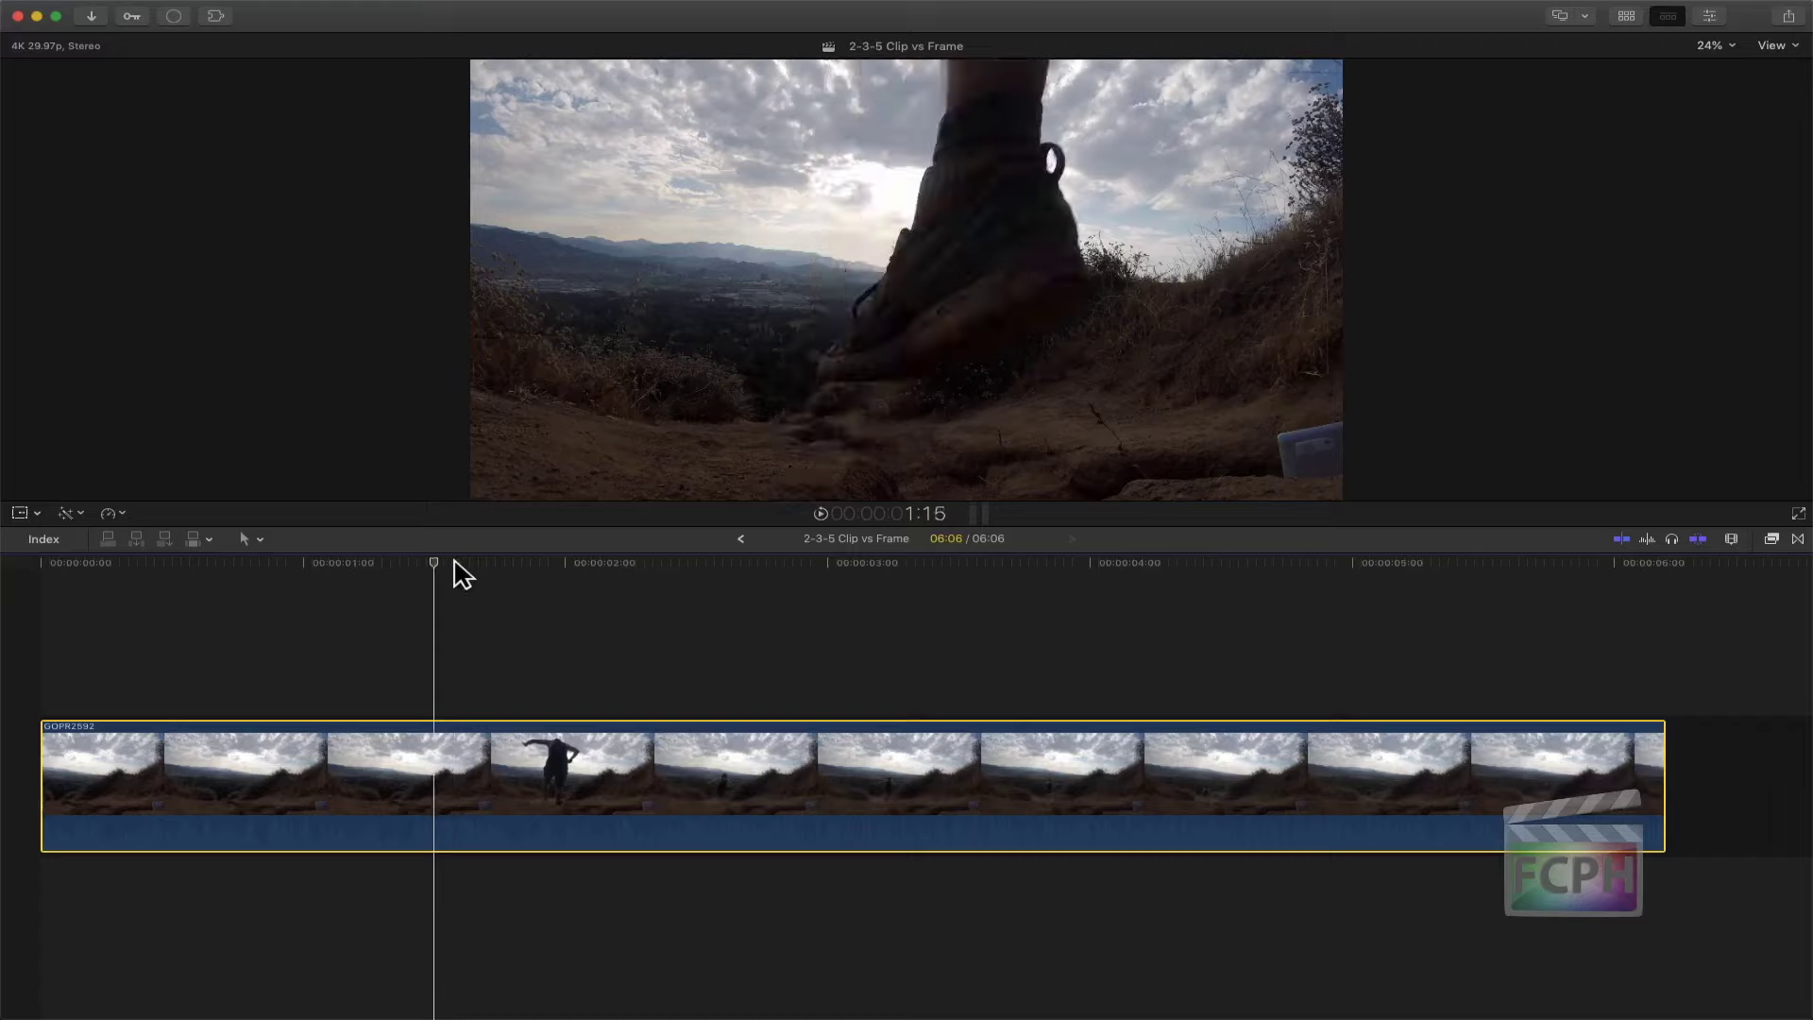
key(Left)
key(Left)
key(Left)
key(Left)
key(Left)
key(Left)
key(Left)
key(Left)
key(Left)
key(Left)
key(Left)
key(Left)
key(Left)
key(Left)
key(Left)
key(Left)
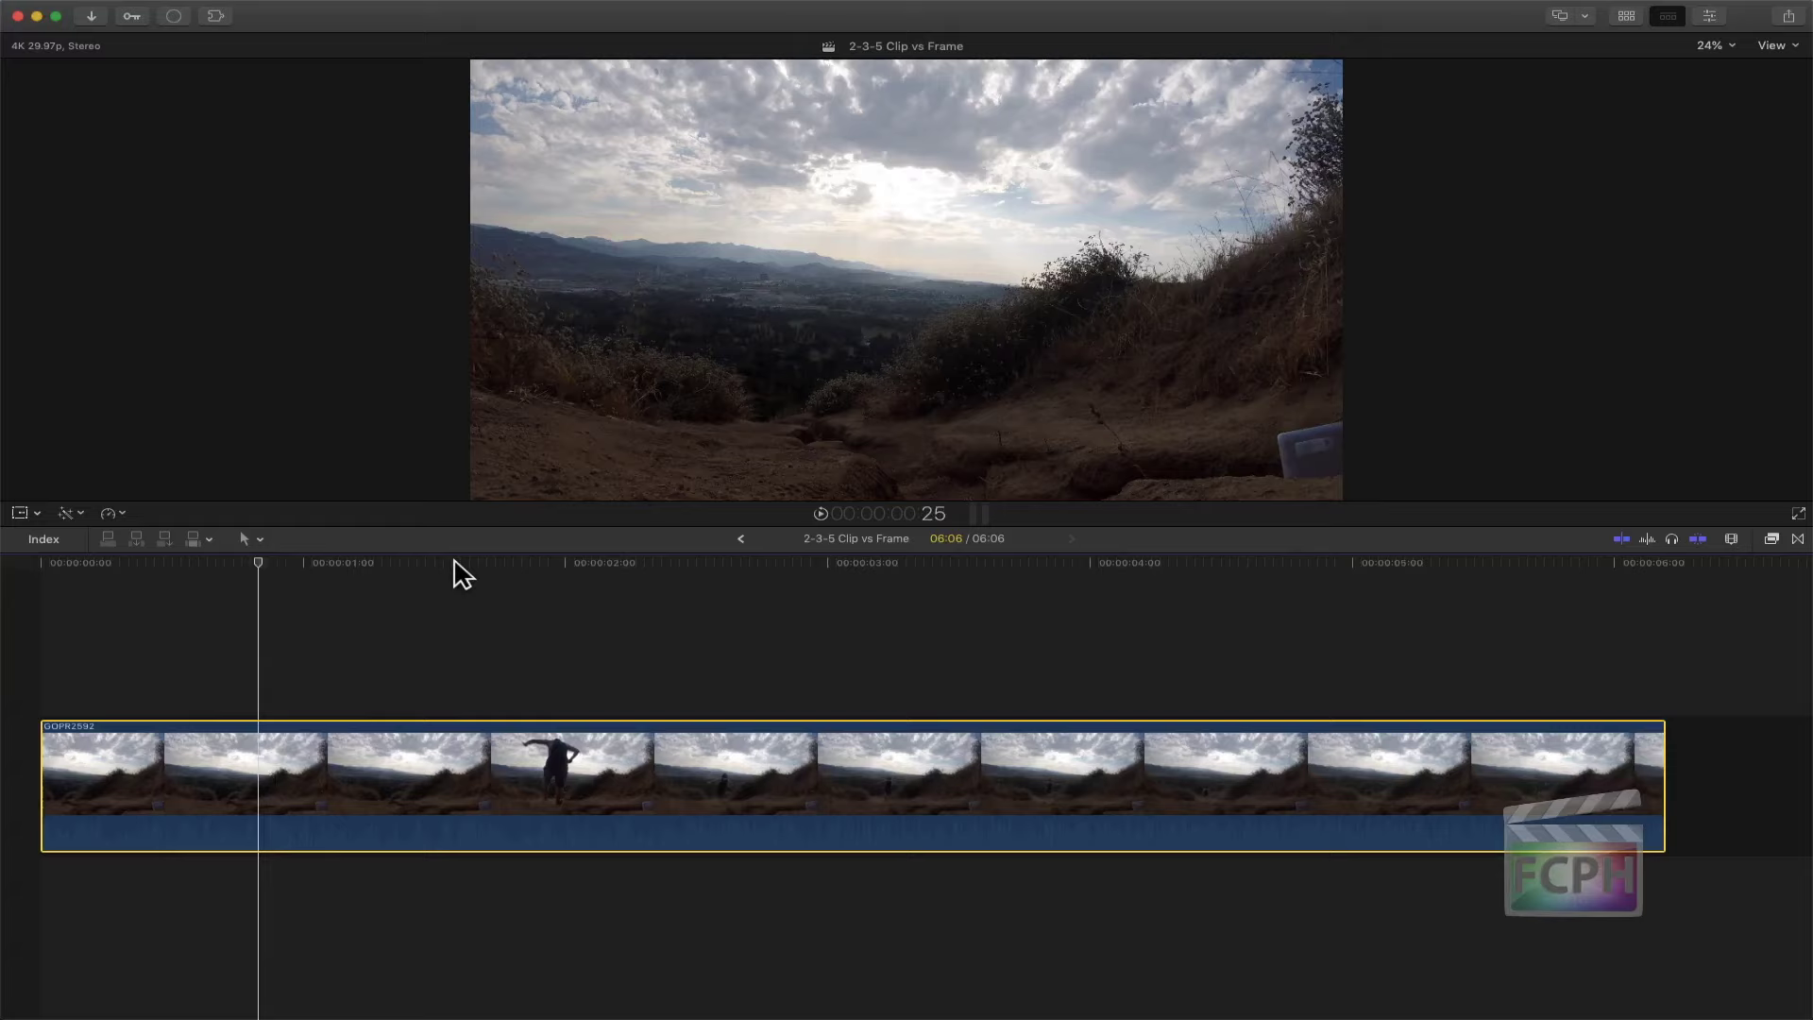
key(Right)
key(Right)
key(Right)
key(Right)
key(Right)
key(Right)
key(Right)
key(Right)
key(Right)
key(Right)
key(Right)
key(Right)
key(Right)
key(Right)
key(Right)
key(Right)
key(Right)
key(Right)
key(Right)
key(Right)
key(Right)
key(Right)
key(Right)
key(Right)
key(Right)
key(Right)
key(Right)
key(Right)
key(Right)
key(Right)
key(Right)
key(Right)
key(Right)
key(Right)
key(Right)
key(Right)
key(Right)
key(Right)
key(Right)
key(Right)
key(Right)
key(Right)
key(Right)
key(Right)
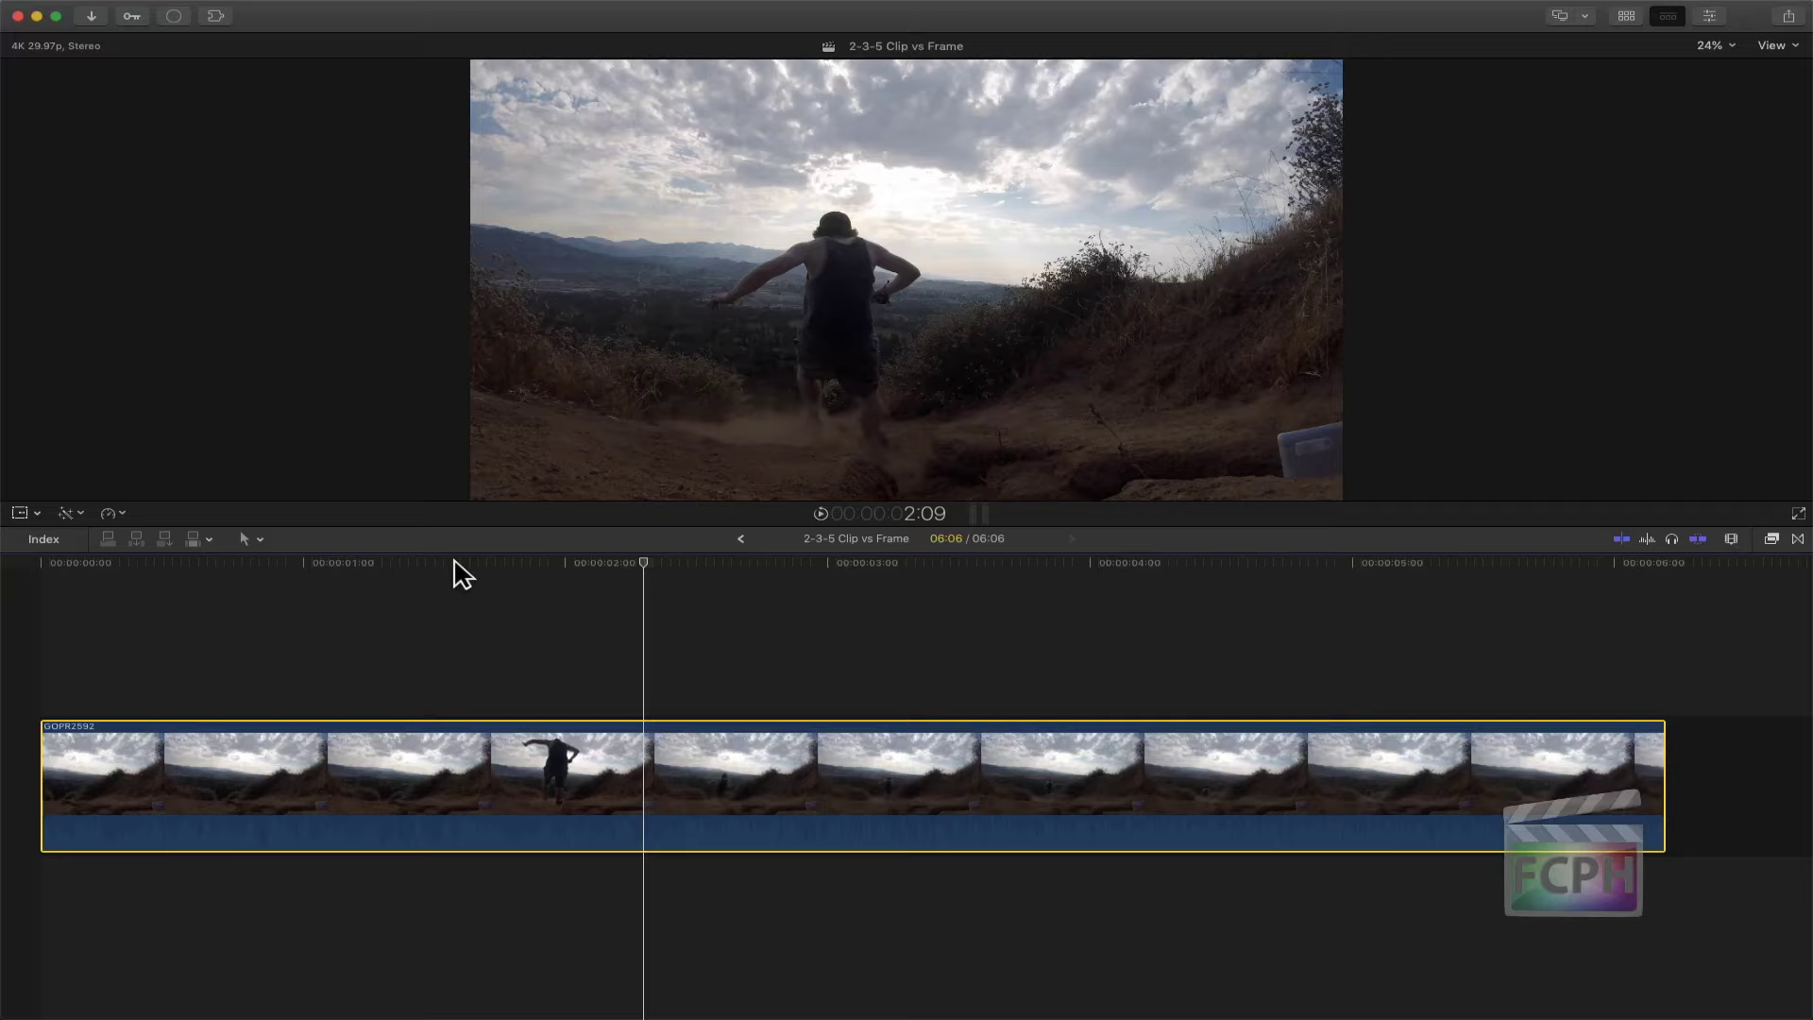
key(Right)
key(Right)
key(Right)
key(Right)
key(Right)
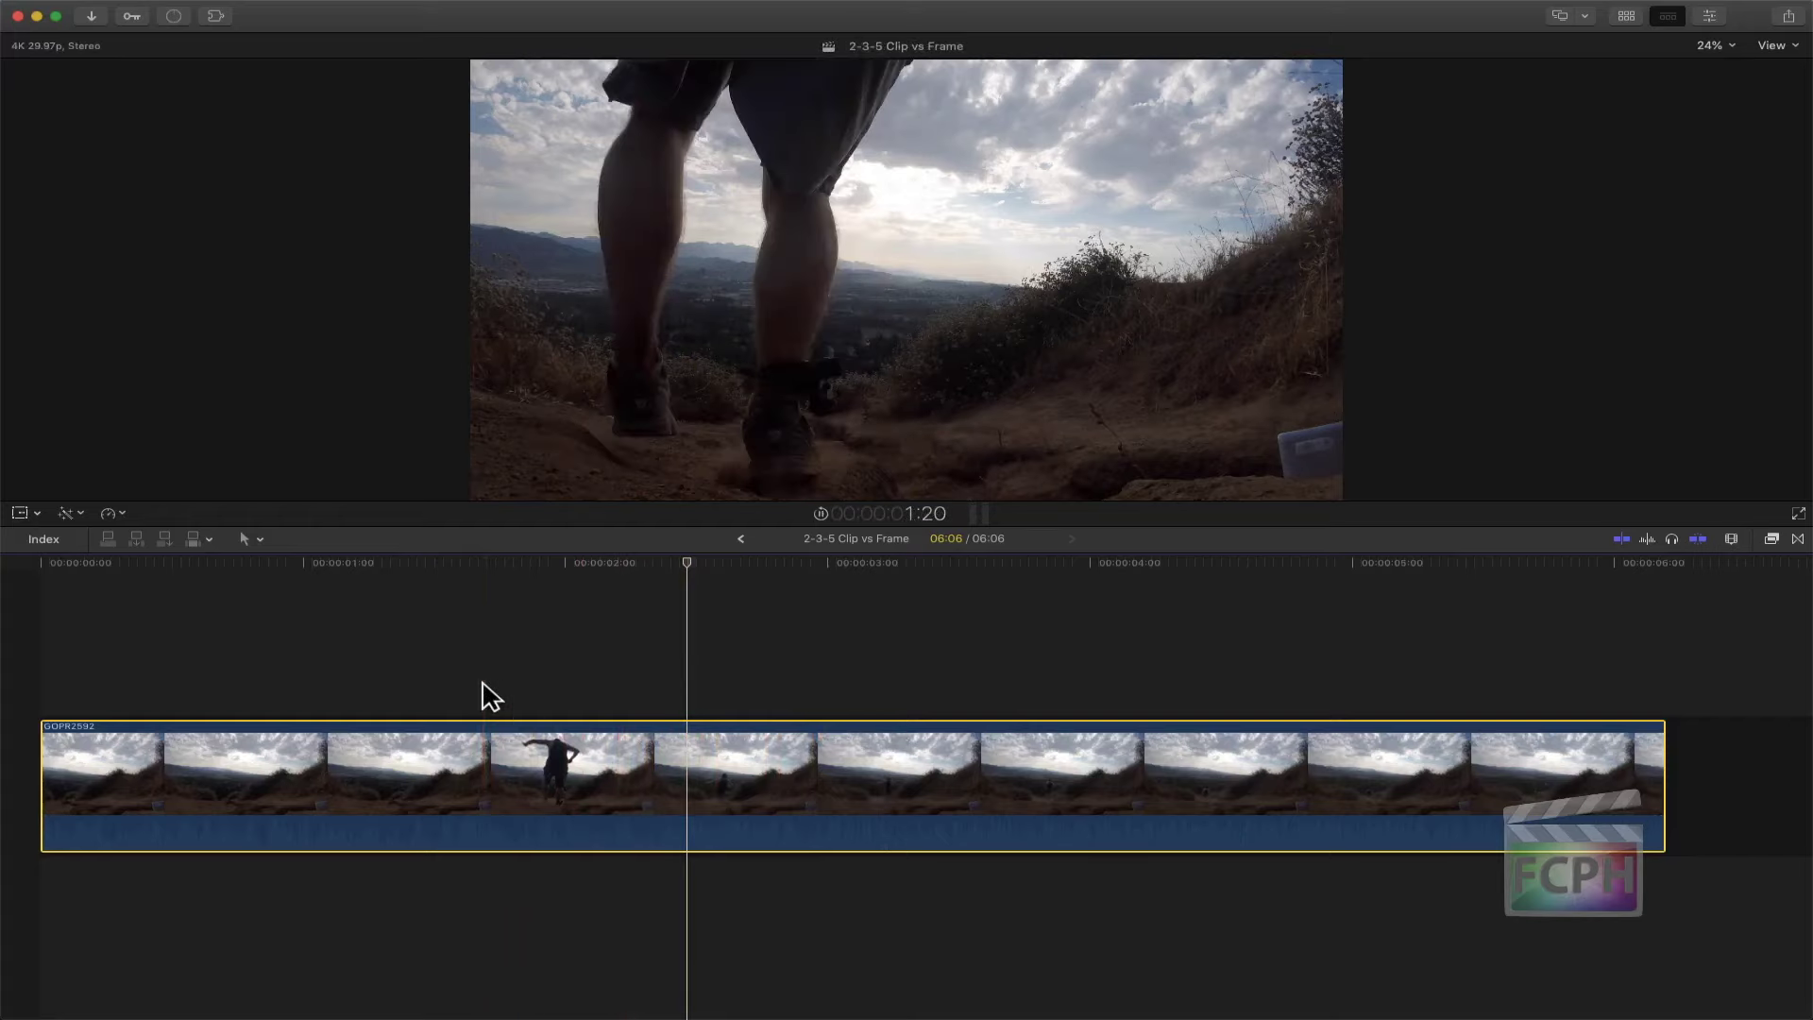
key(space)
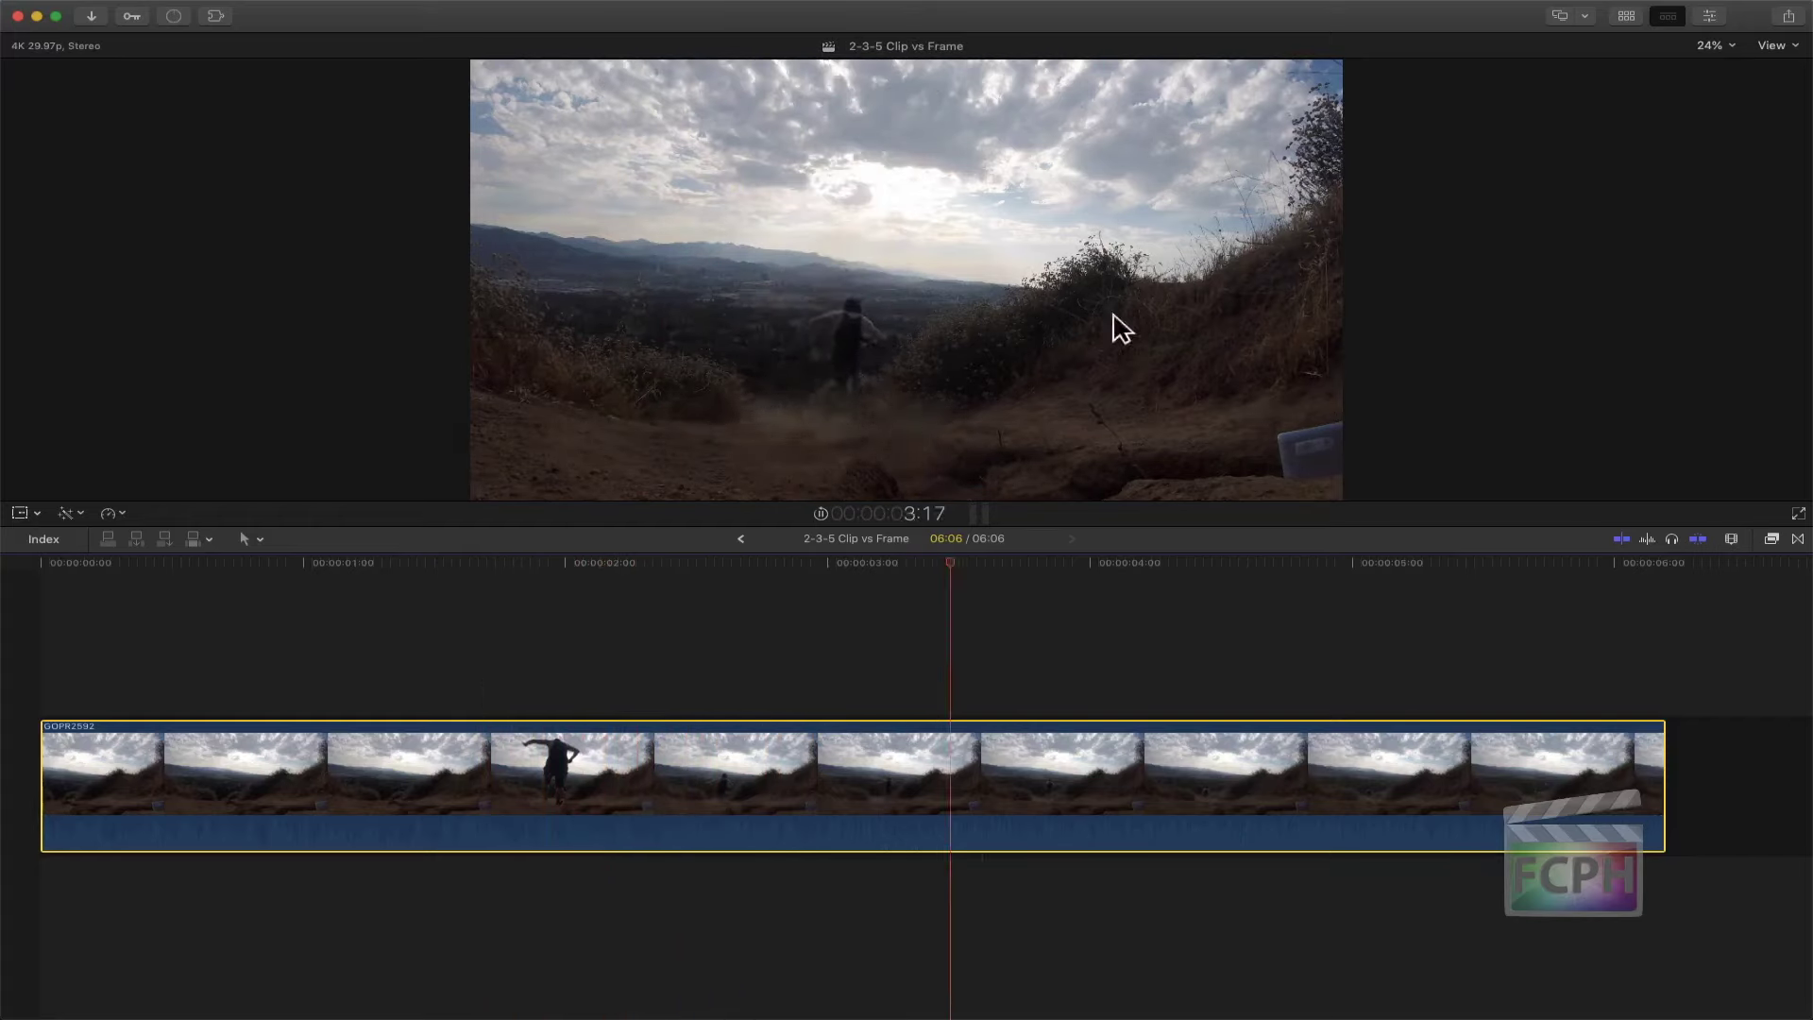
key(space)
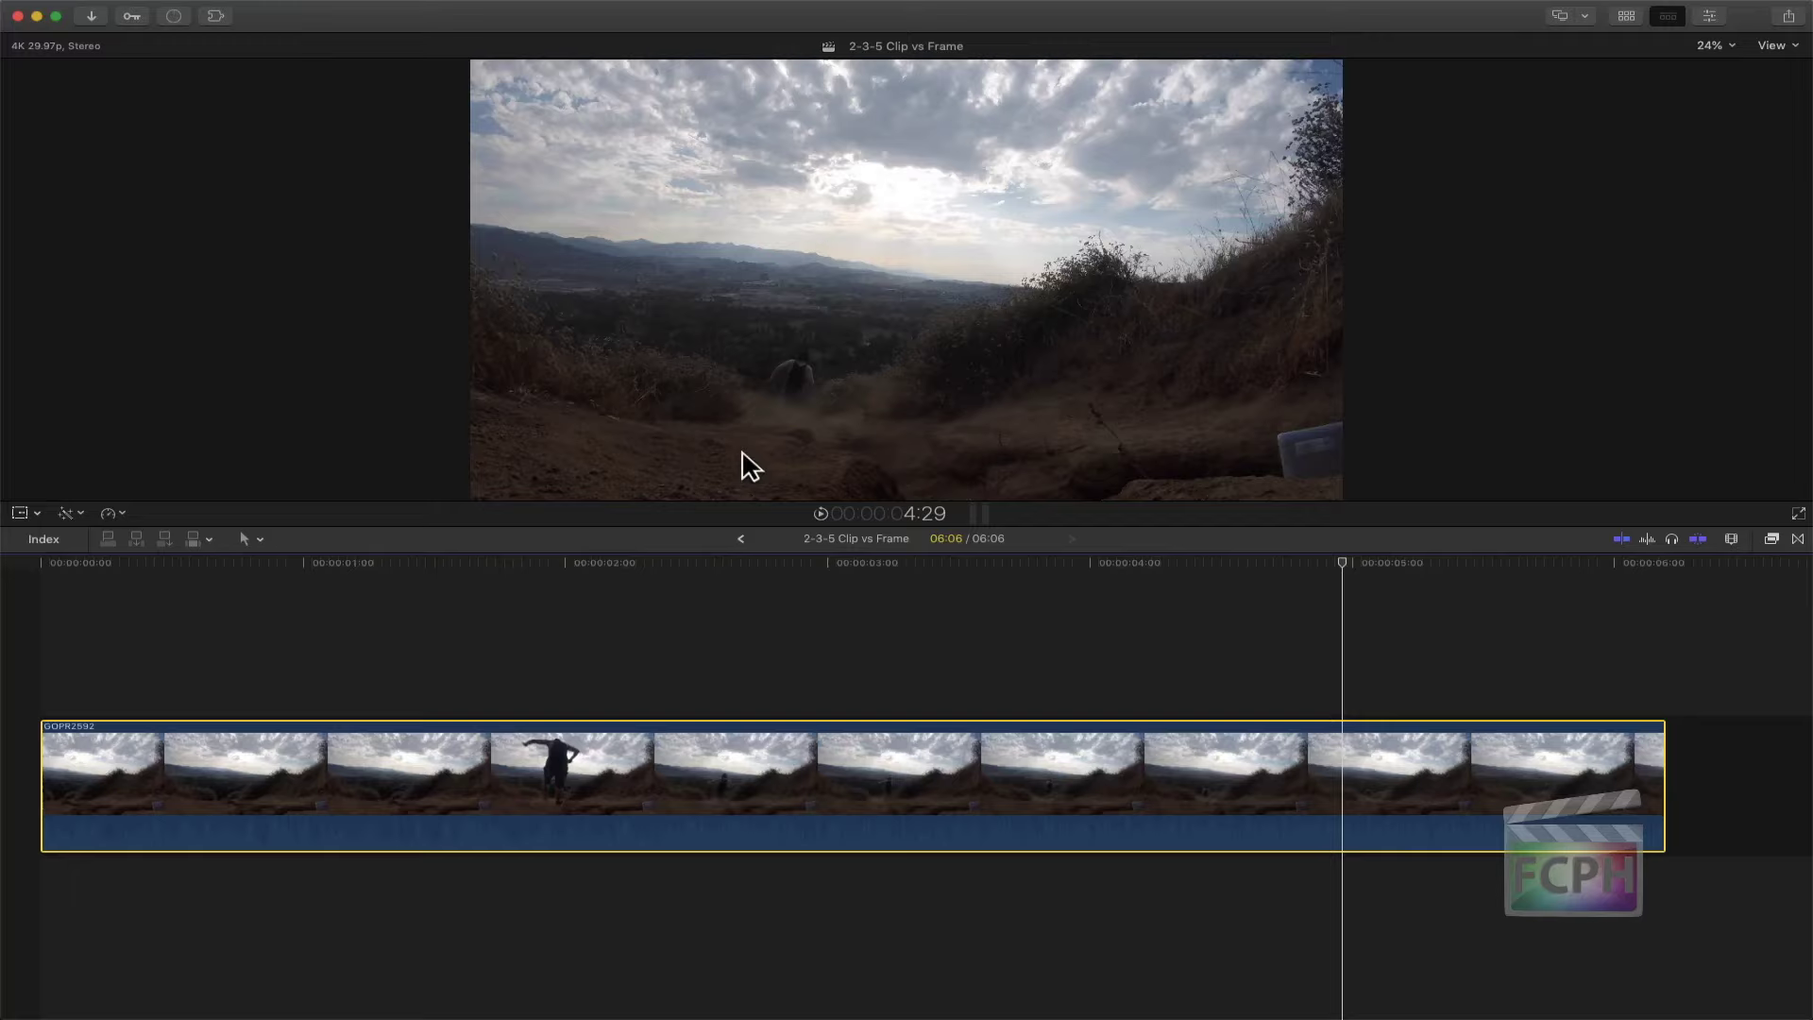
Apply the 50s TV effect from Looks to the hike clip and play it back
click(1772, 539)
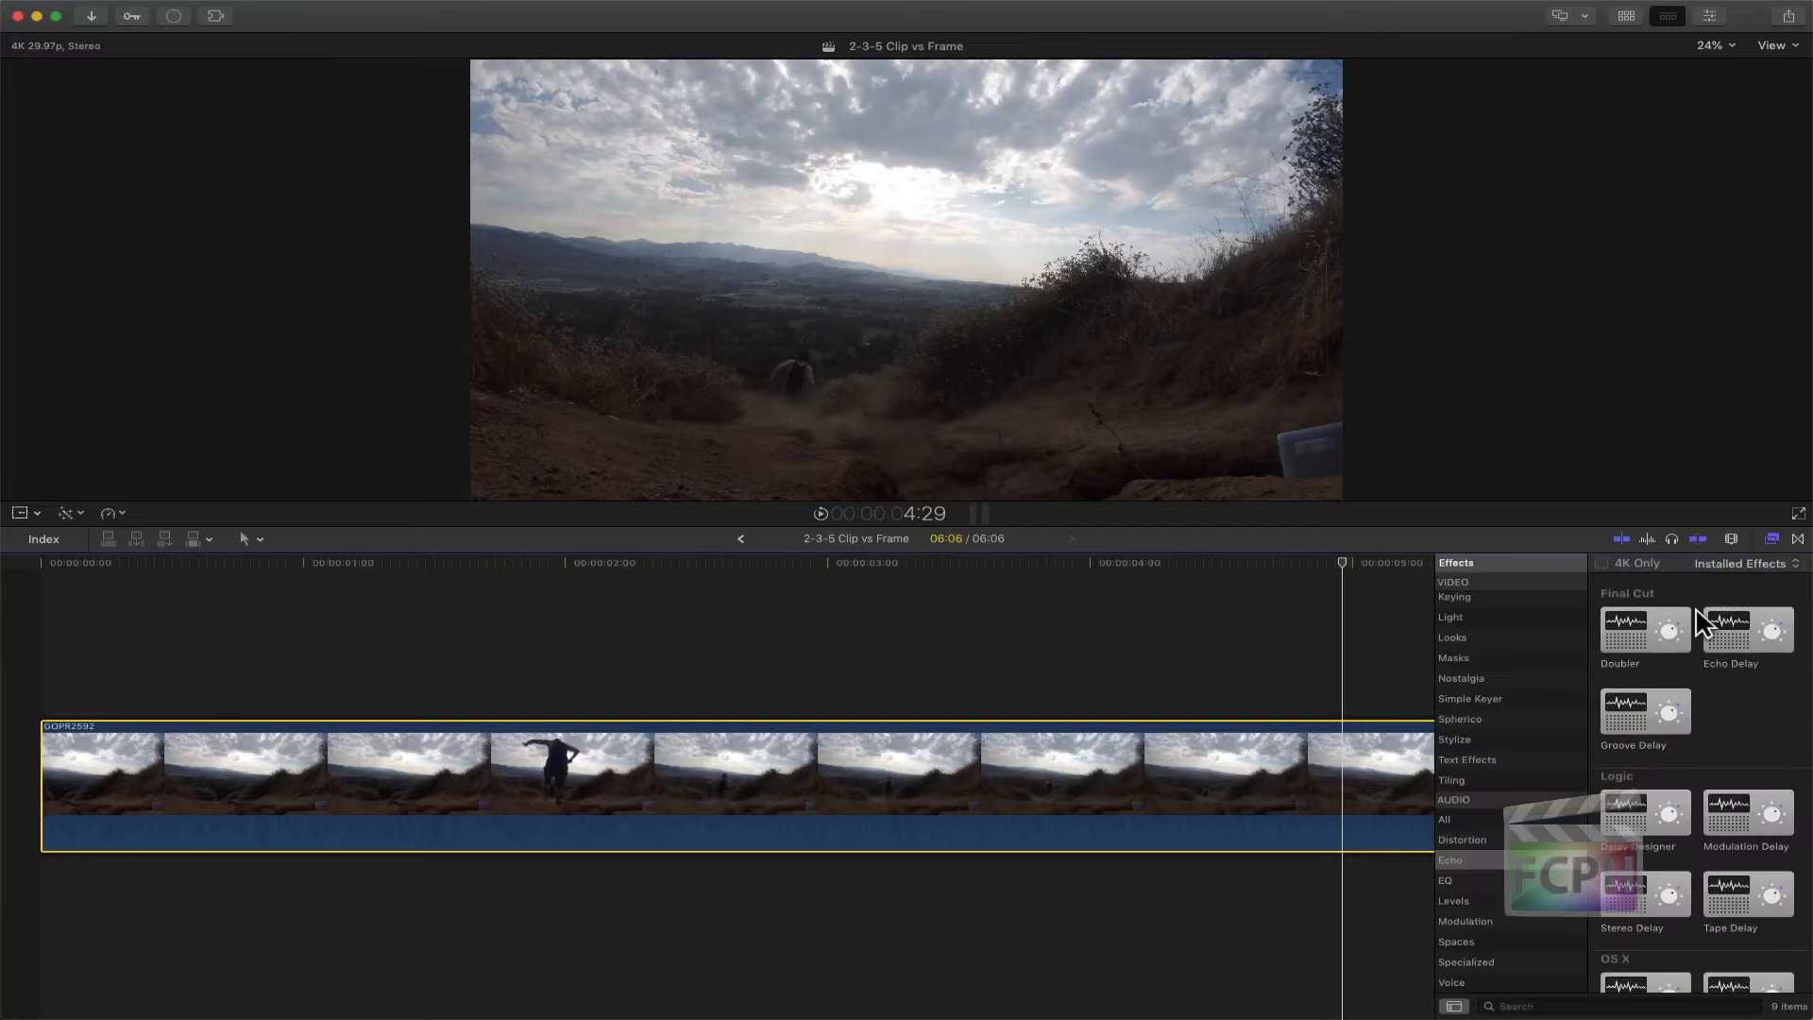
click(1481, 641)
drag(1644, 611, 1117, 788)
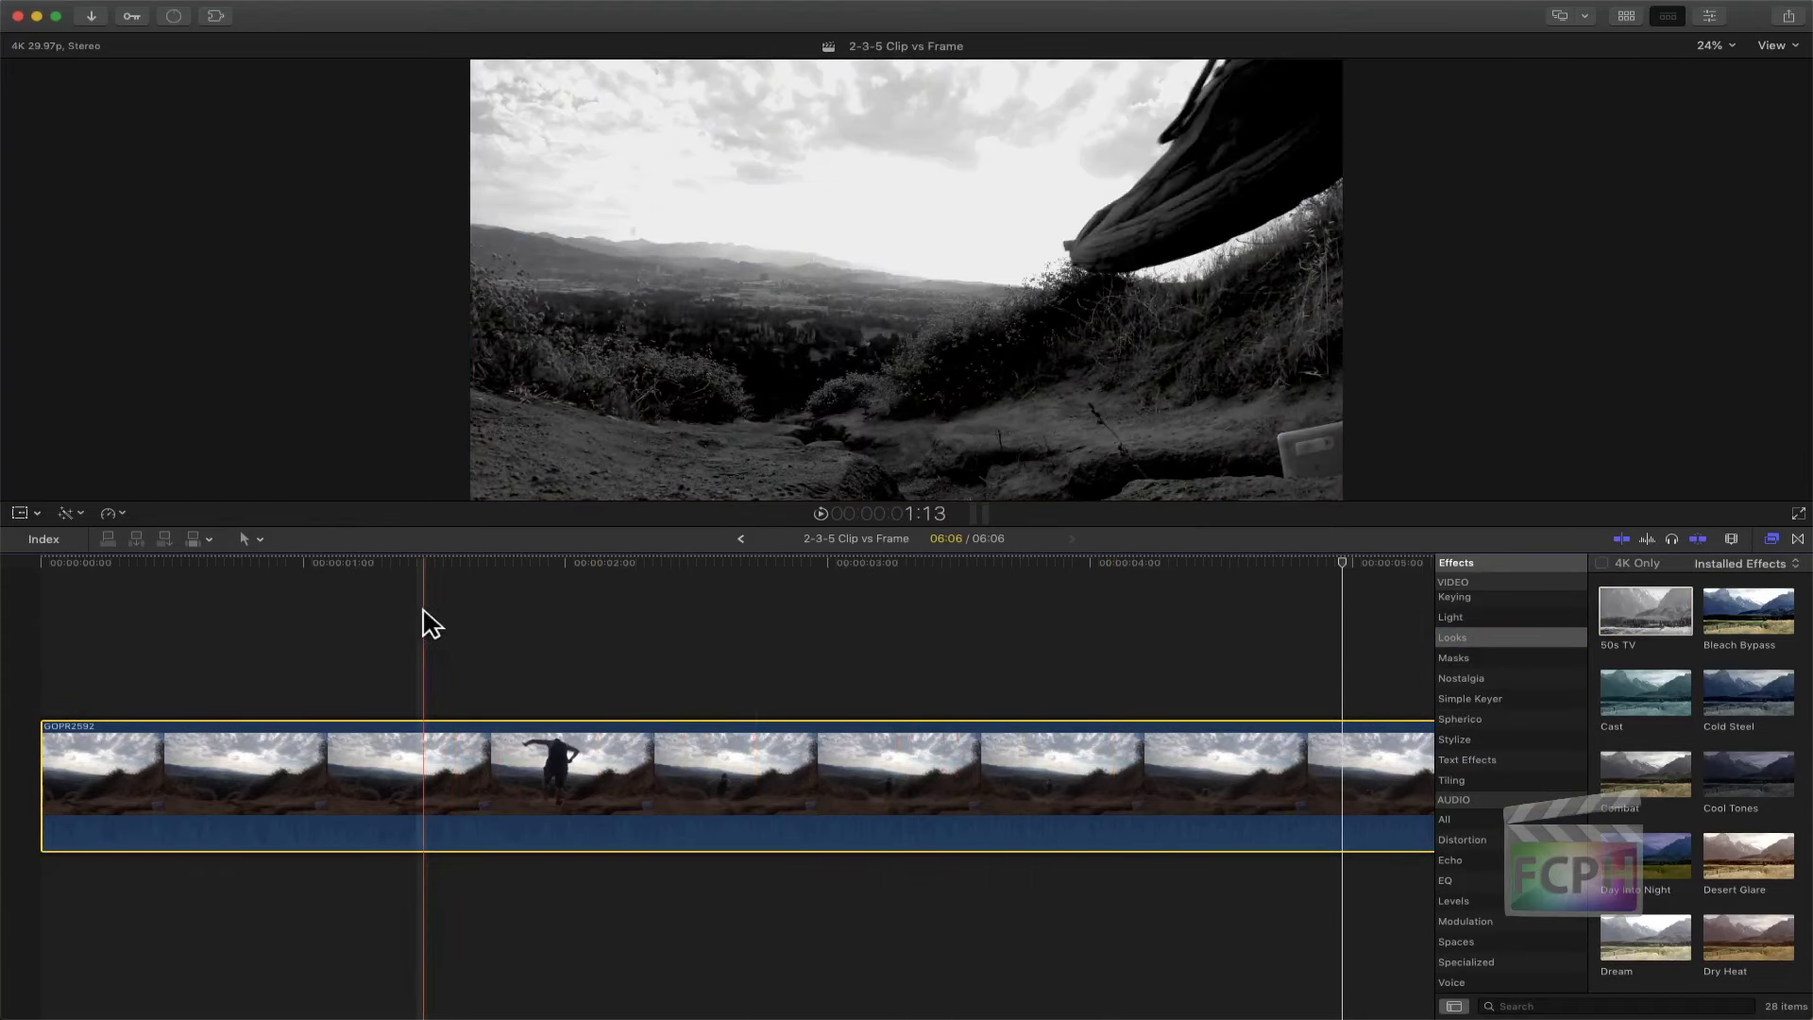
key(space)
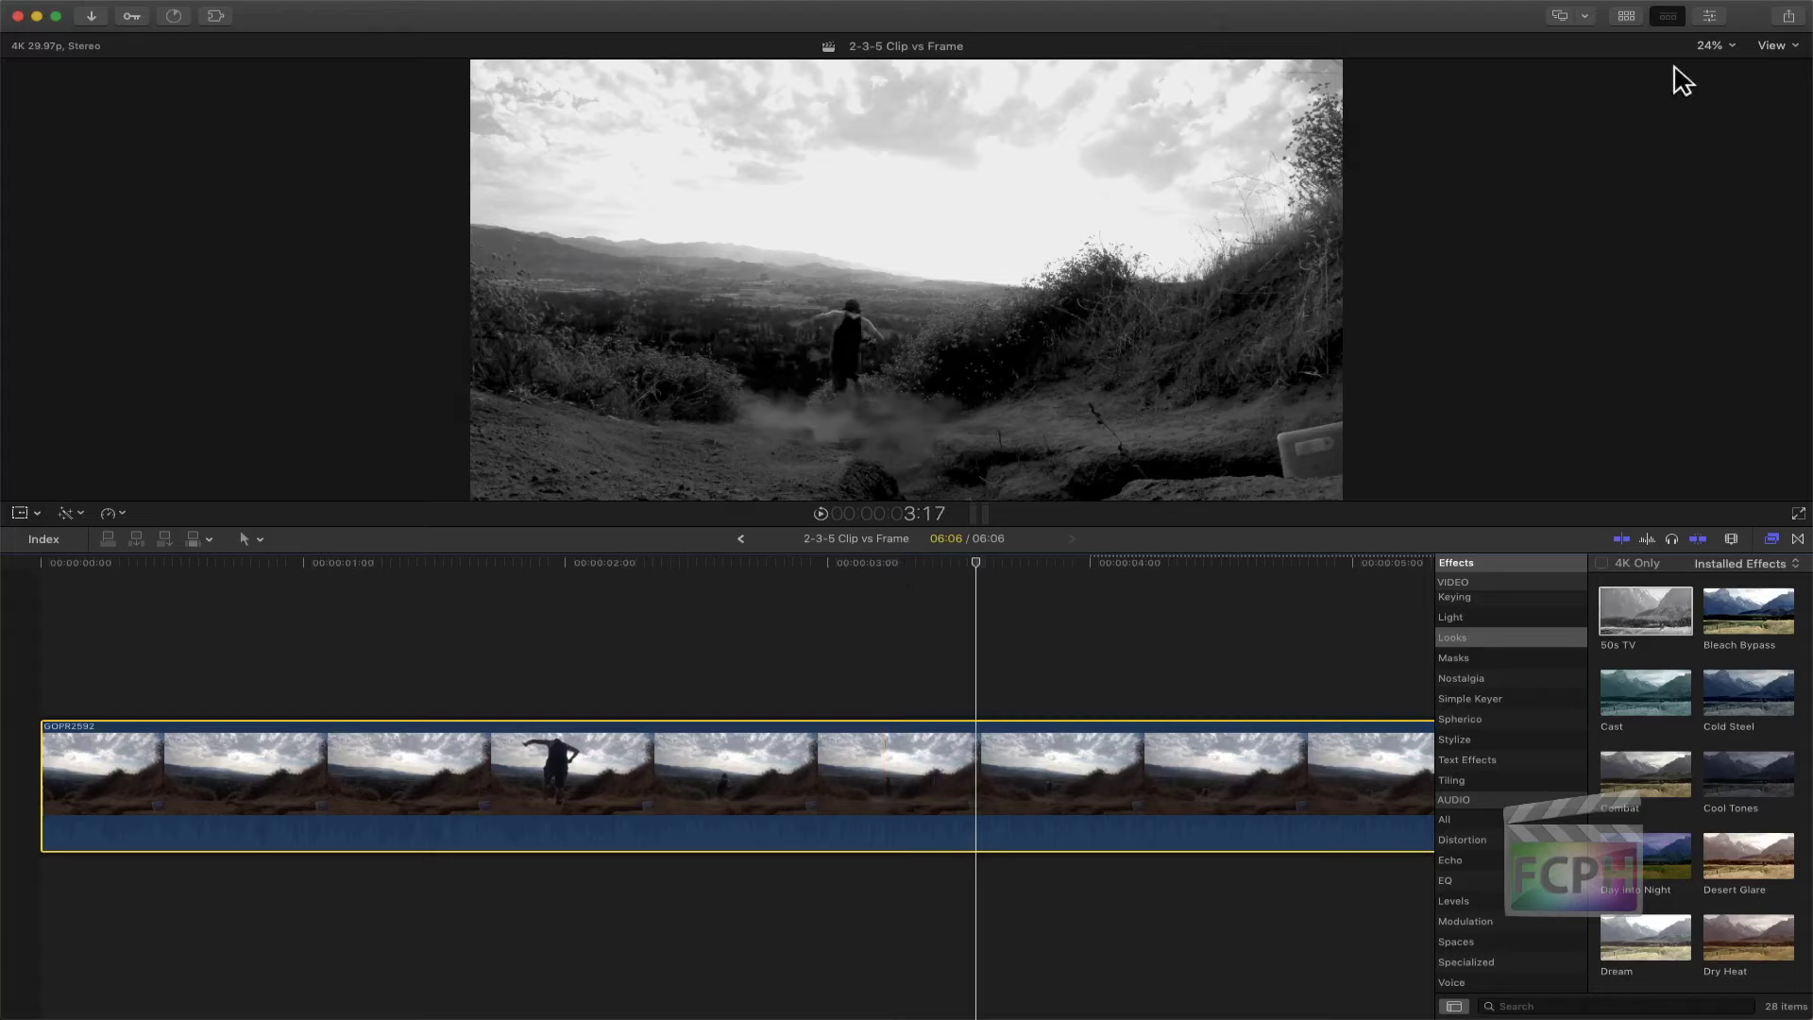
click(1771, 48)
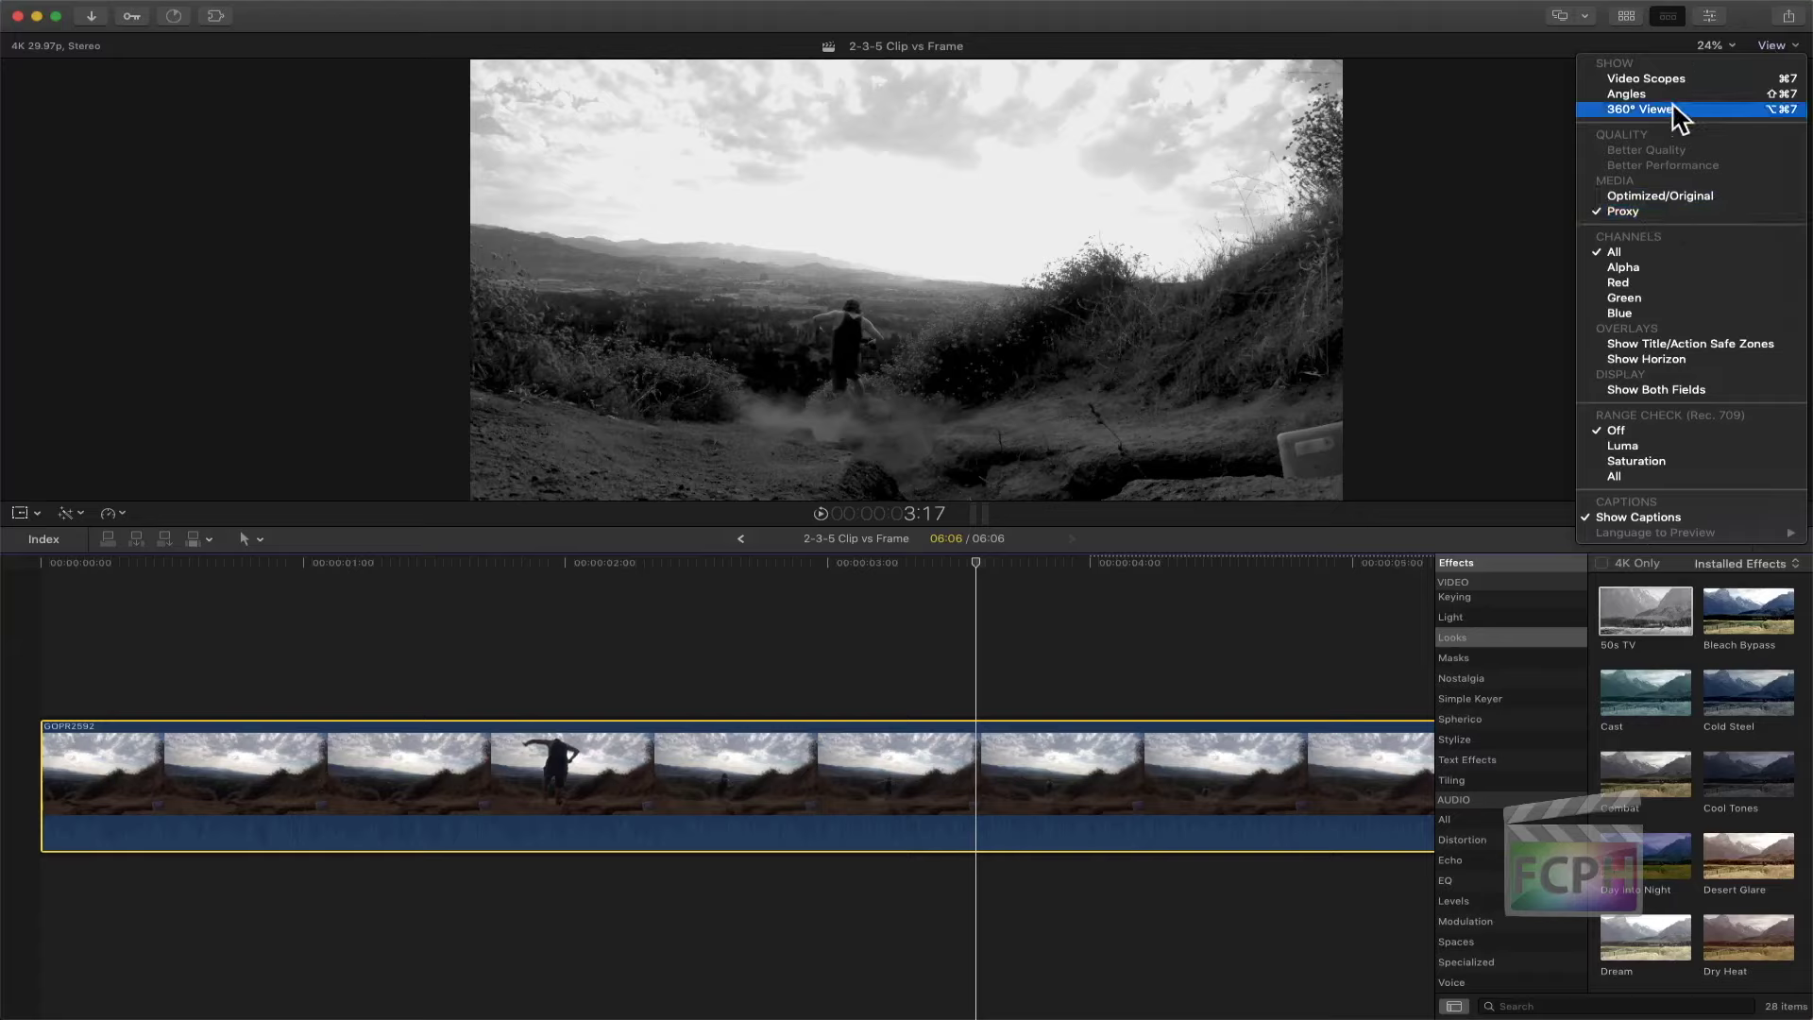
click(1666, 27)
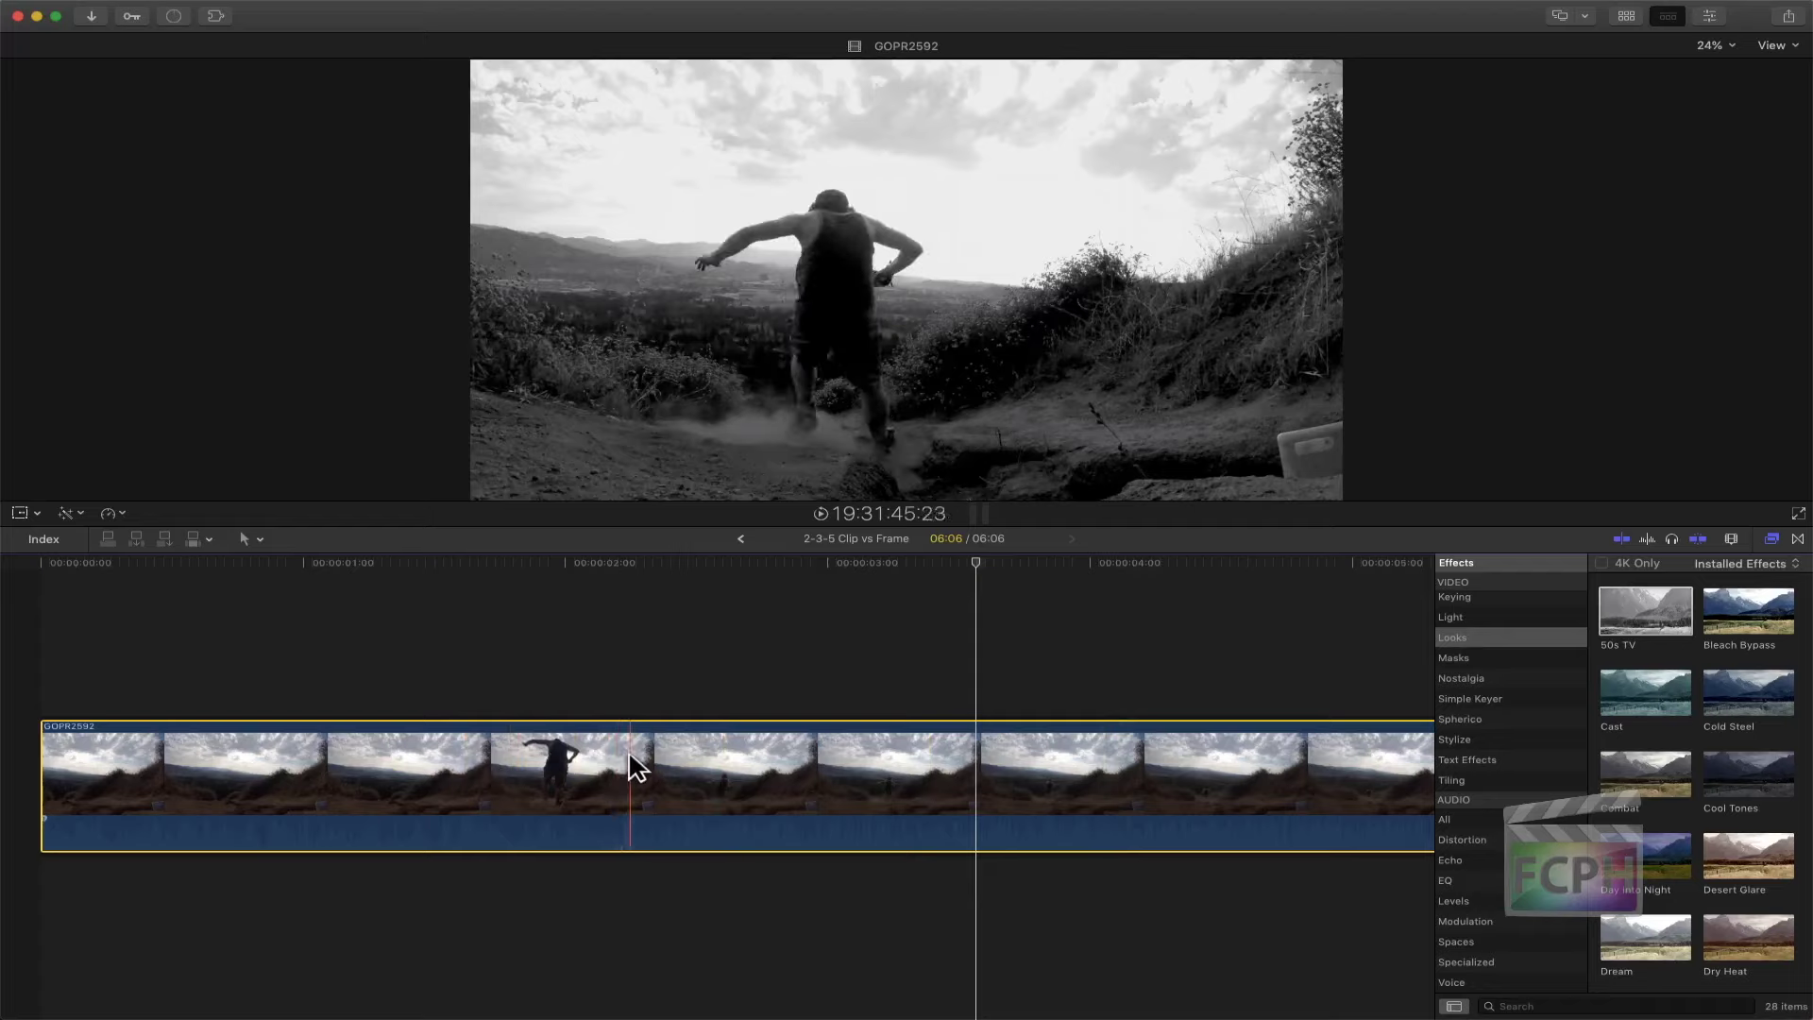
Blade the hike clip into two pieces, nudge the second piece and restore its position
key(b)
click(821, 761)
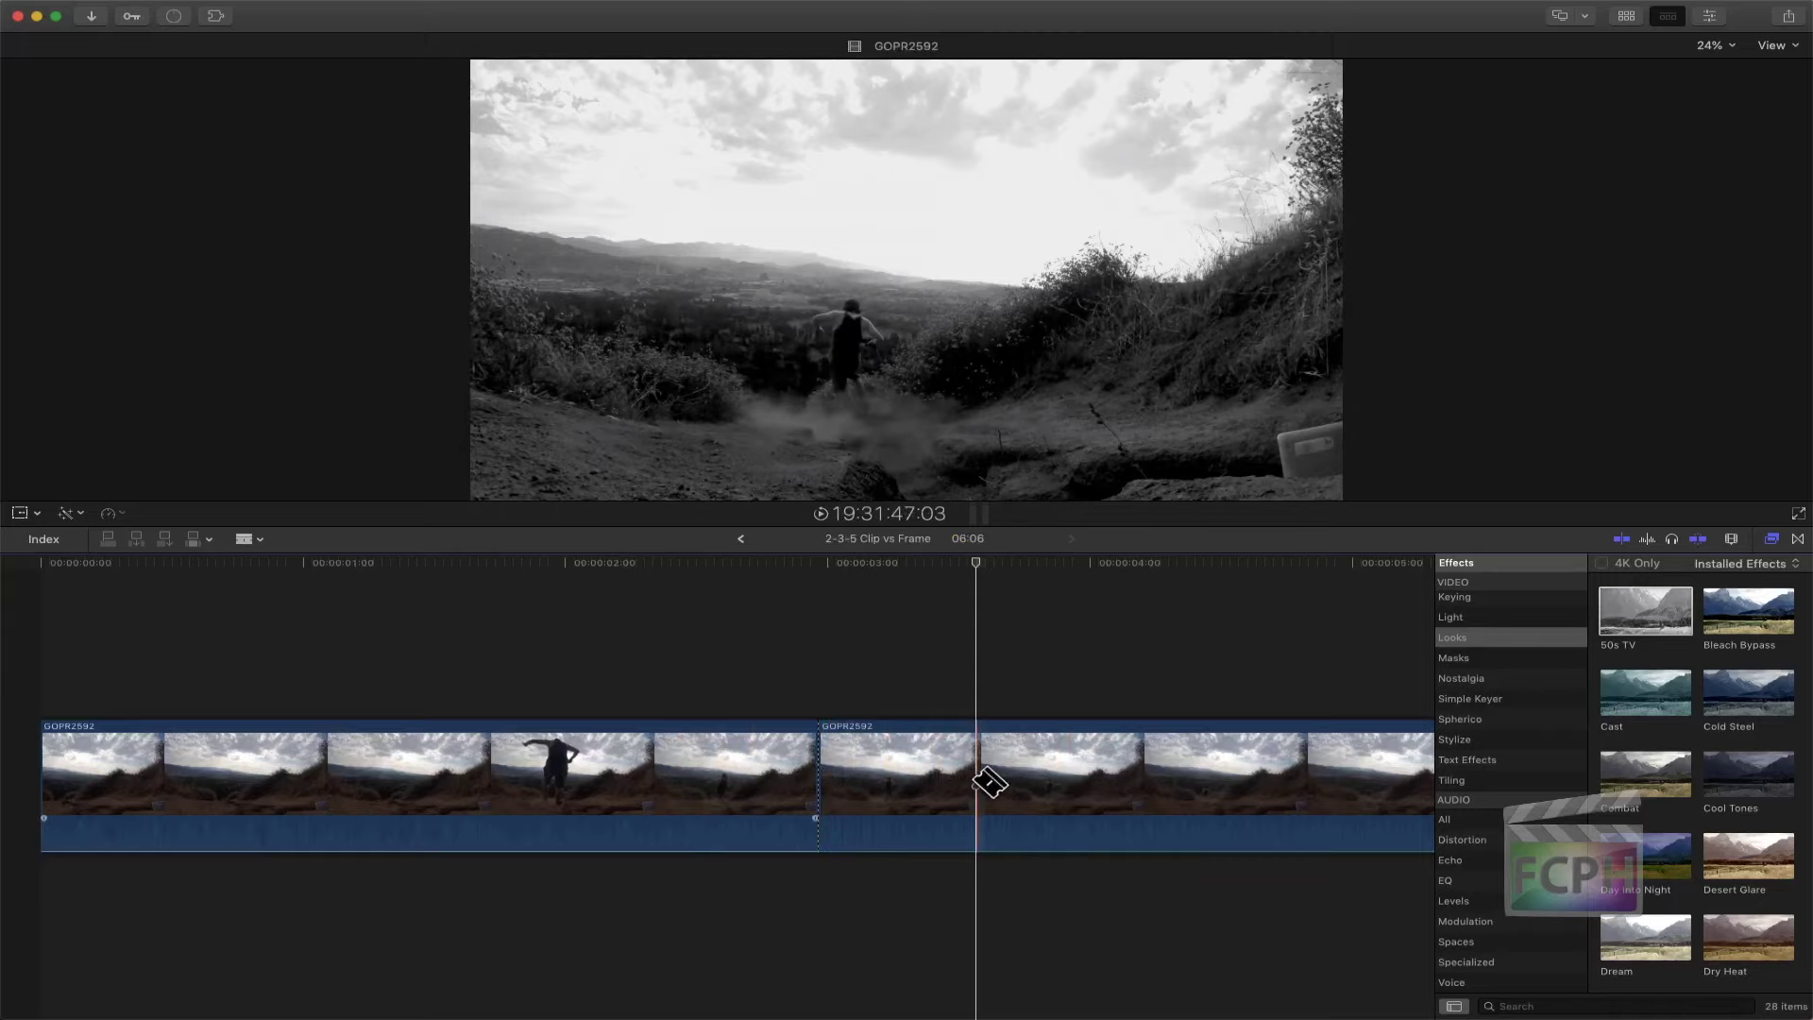
key(a)
mouse_move(943, 781)
mouse_down()
mouse_move(1169, 756)
mouse_move(1020, 740)
mouse_move(1009, 772)
mouse_move(949, 772)
mouse_up()
drag(615, 789, 661, 783)
click(866, 880)
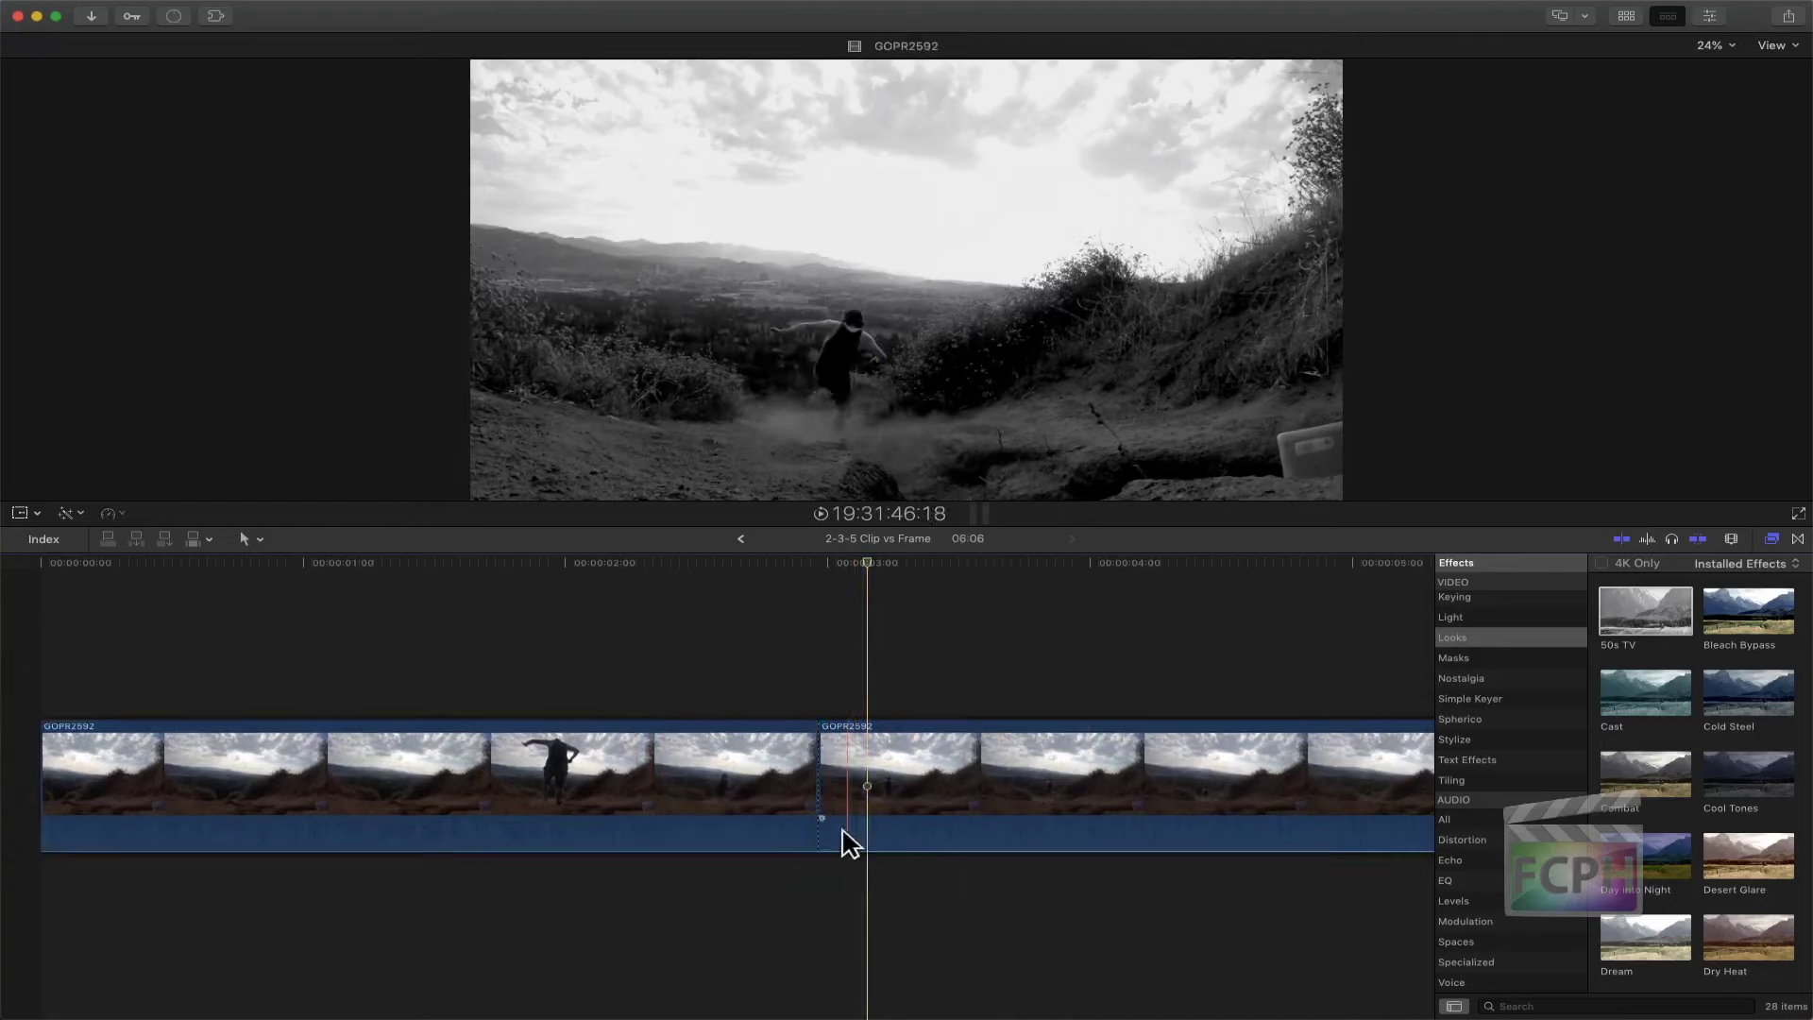
Select the through edit between the pieces and delete it to rejoin them into one clip
click(822, 802)
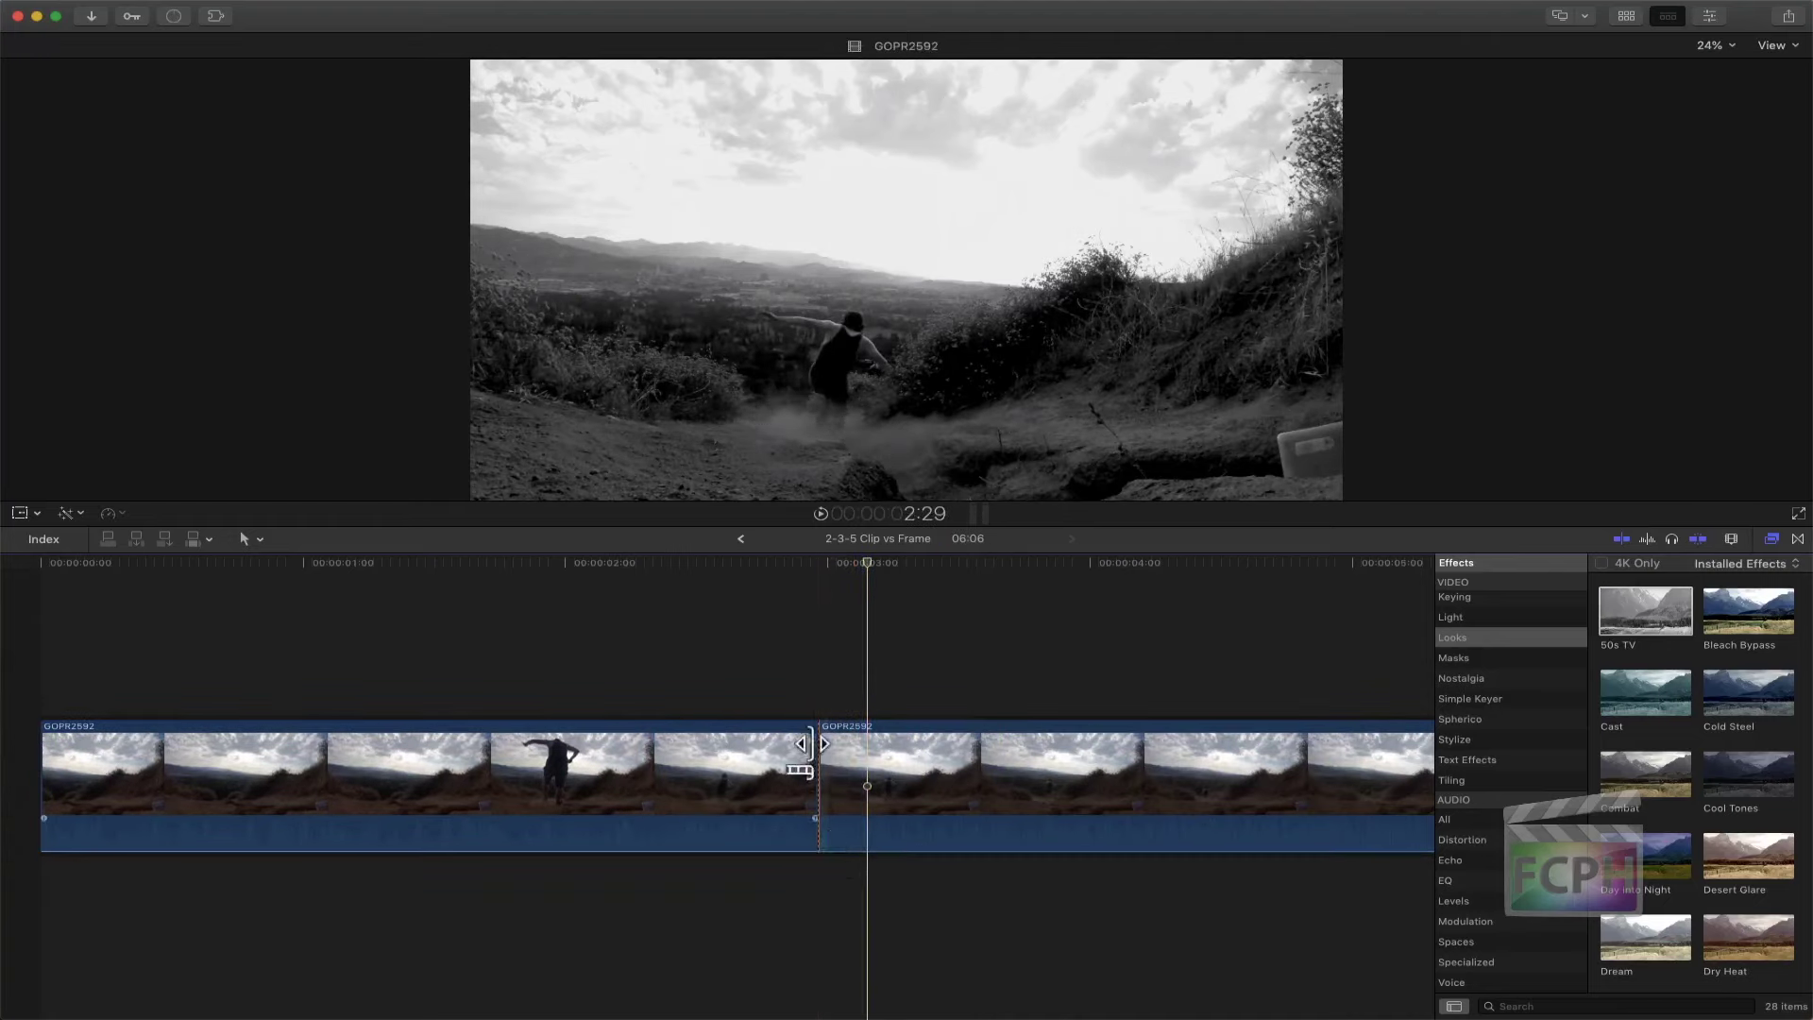
click(820, 789)
click(817, 789)
right_click(820, 795)
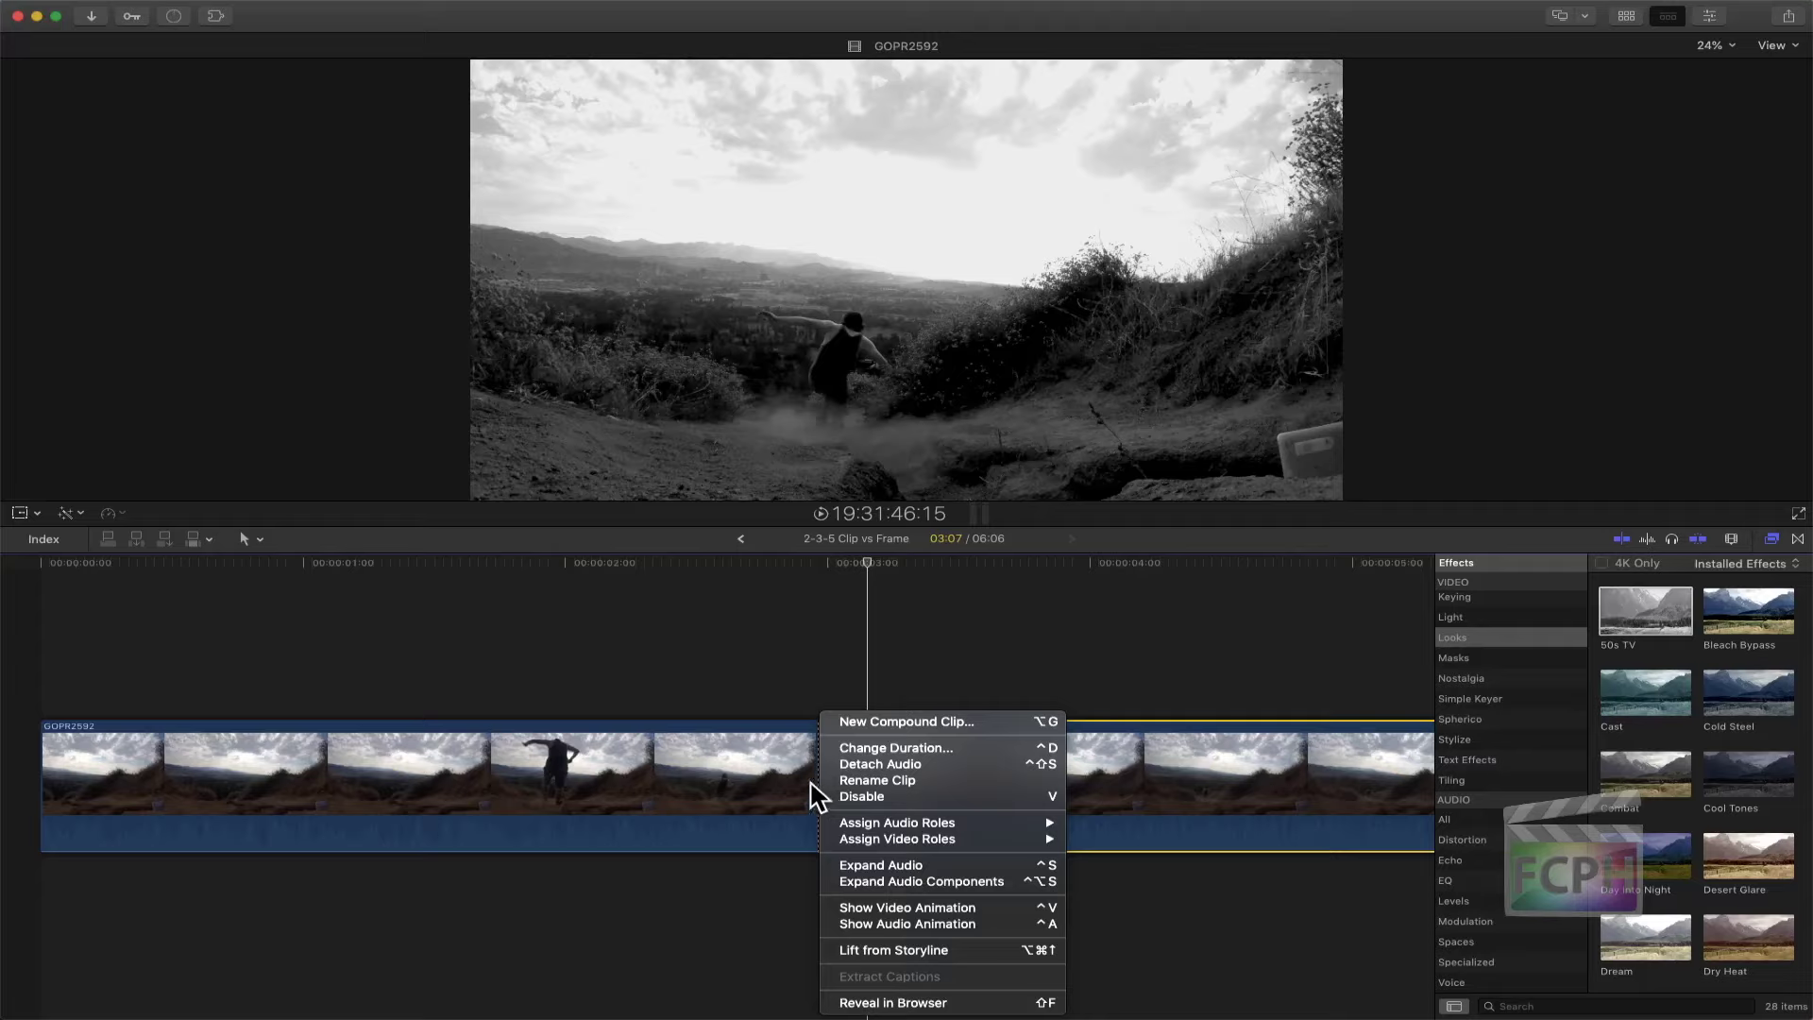
key(Escape)
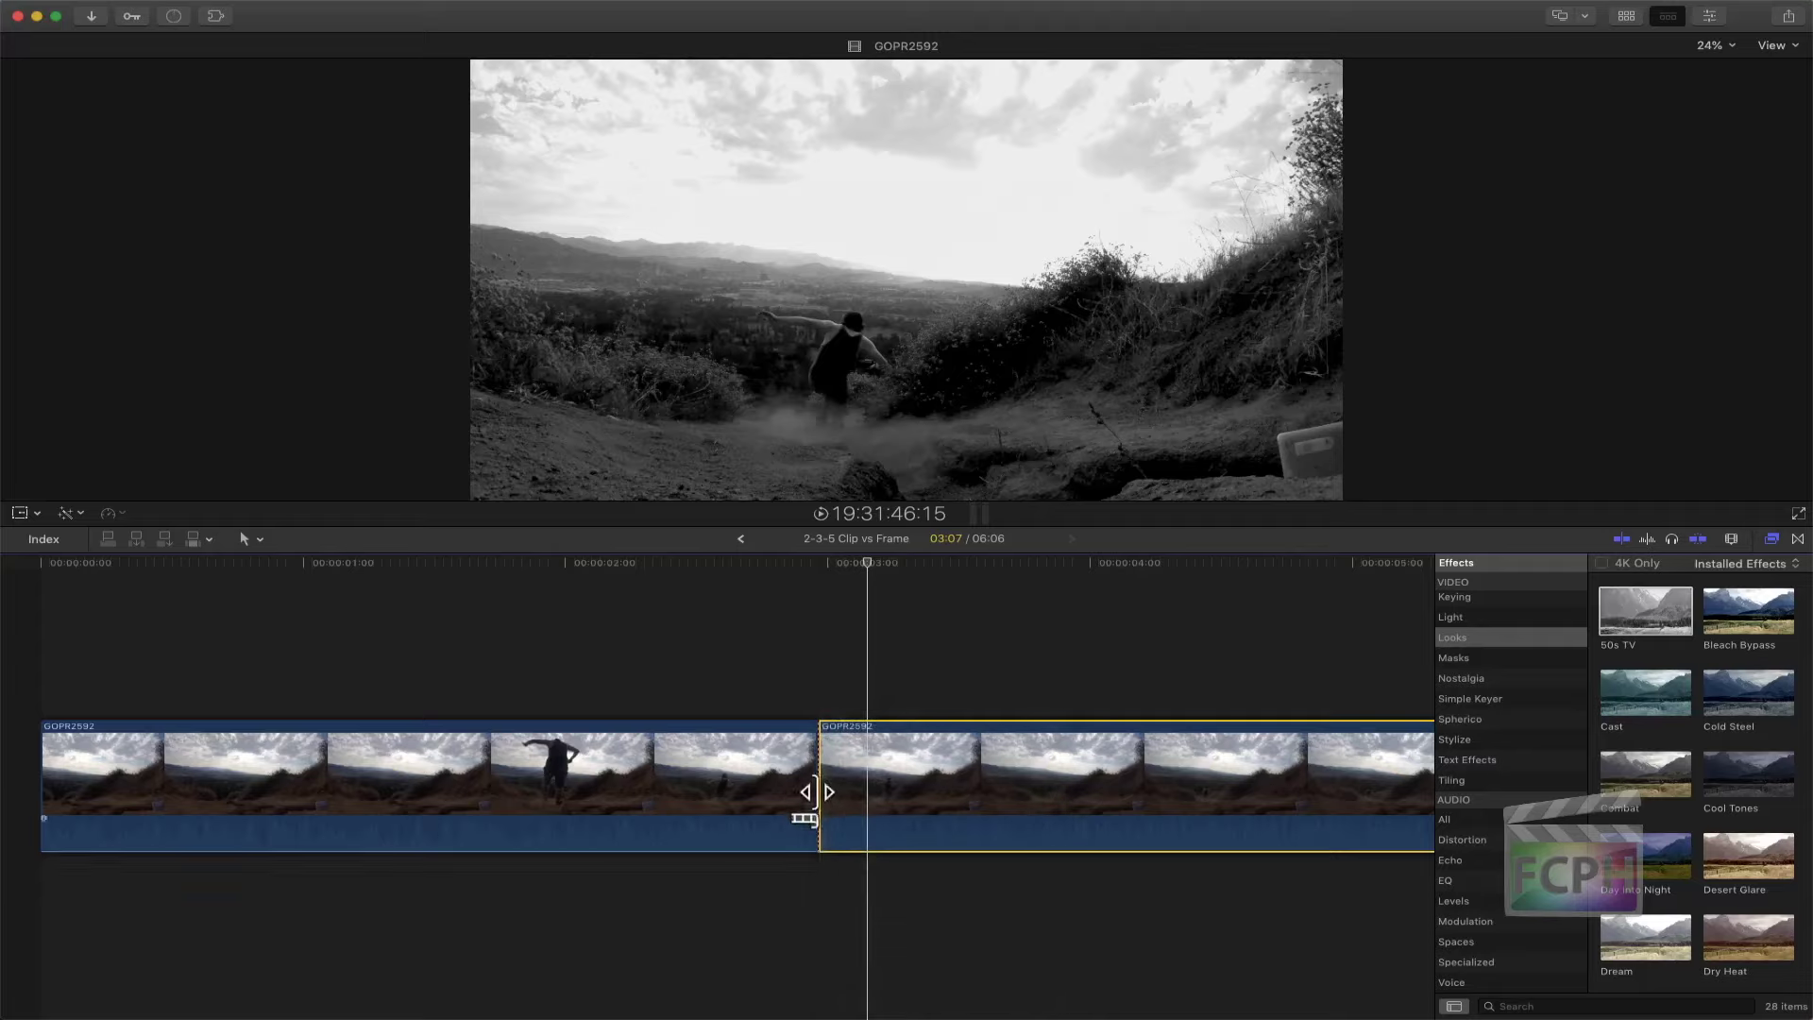
click(812, 792)
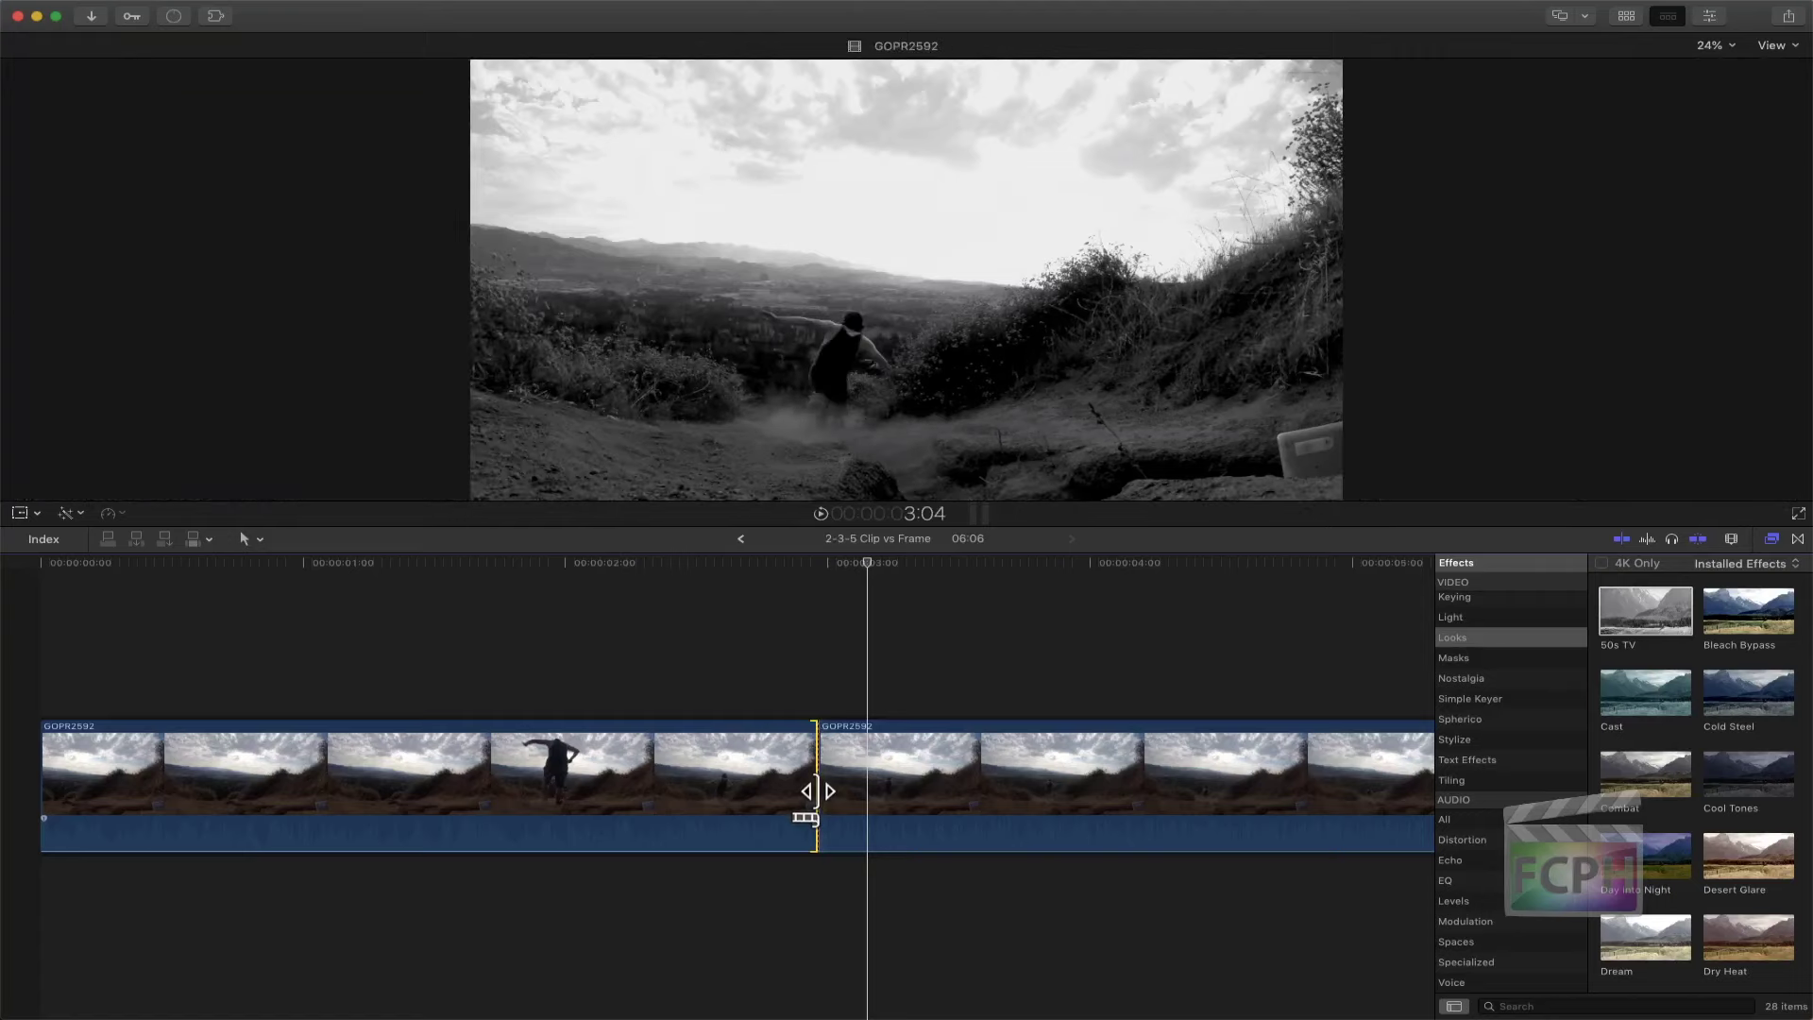
key(Delete)
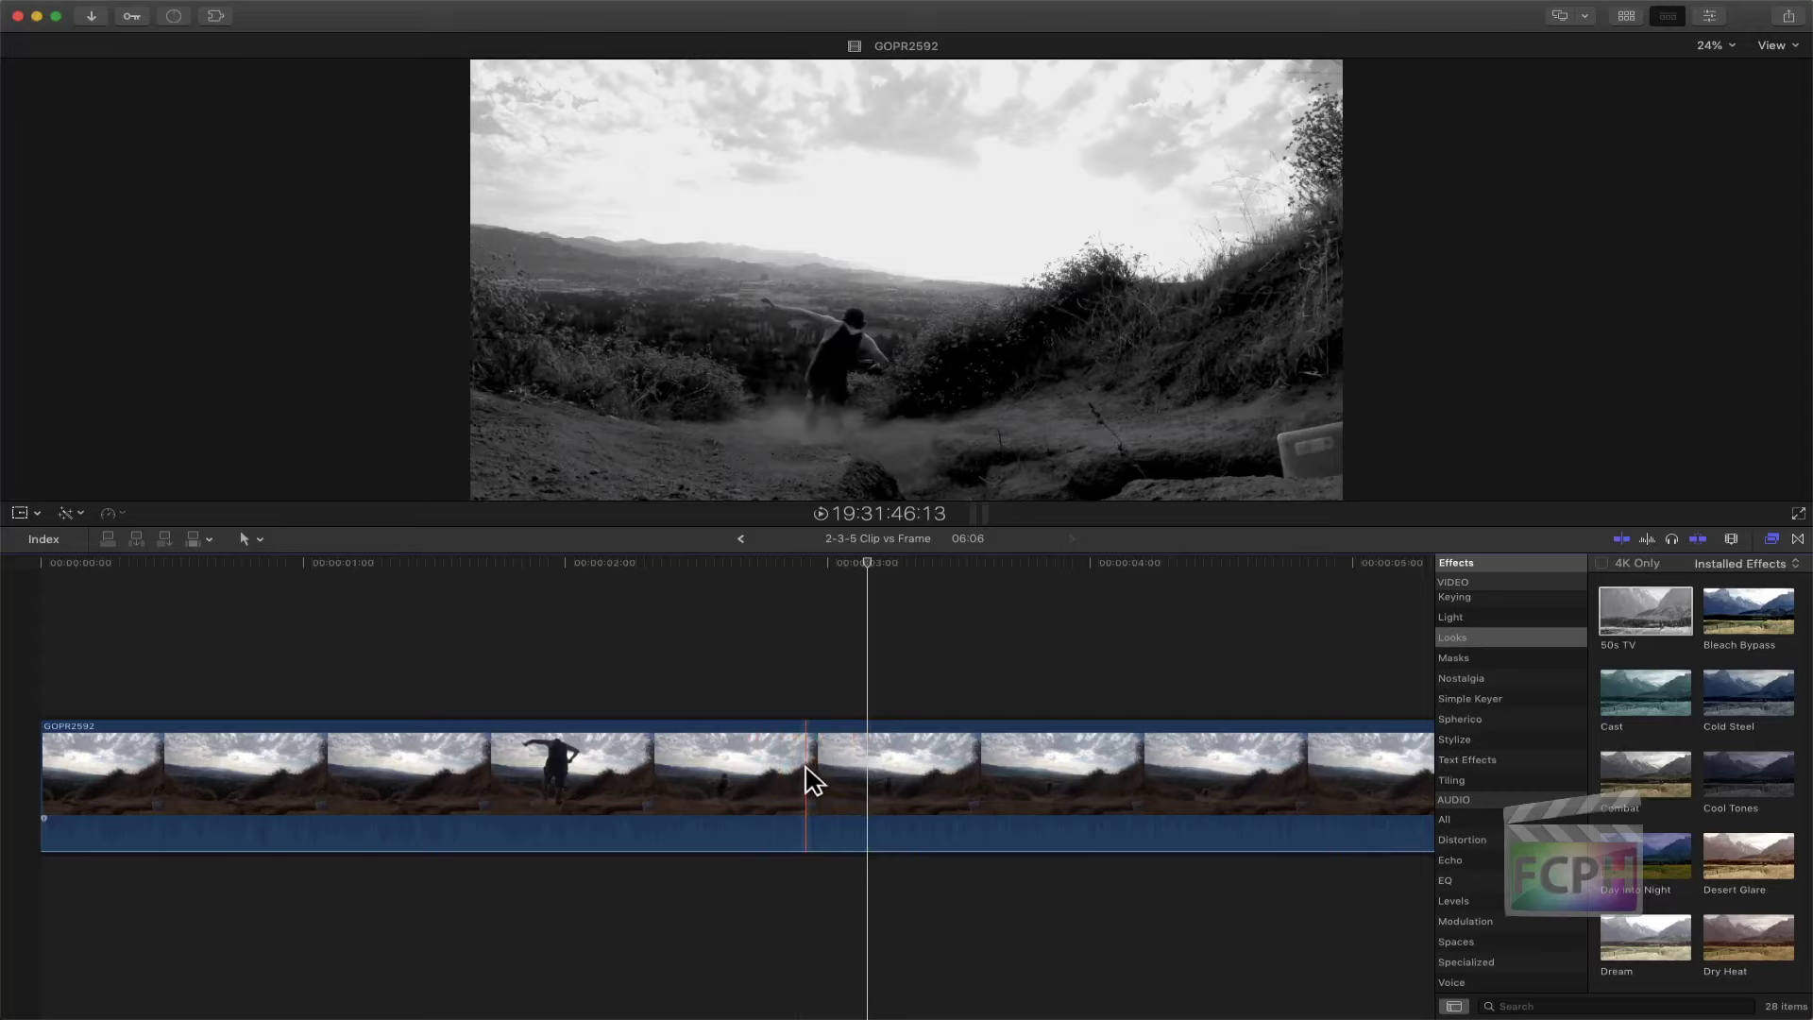
key(super+z)
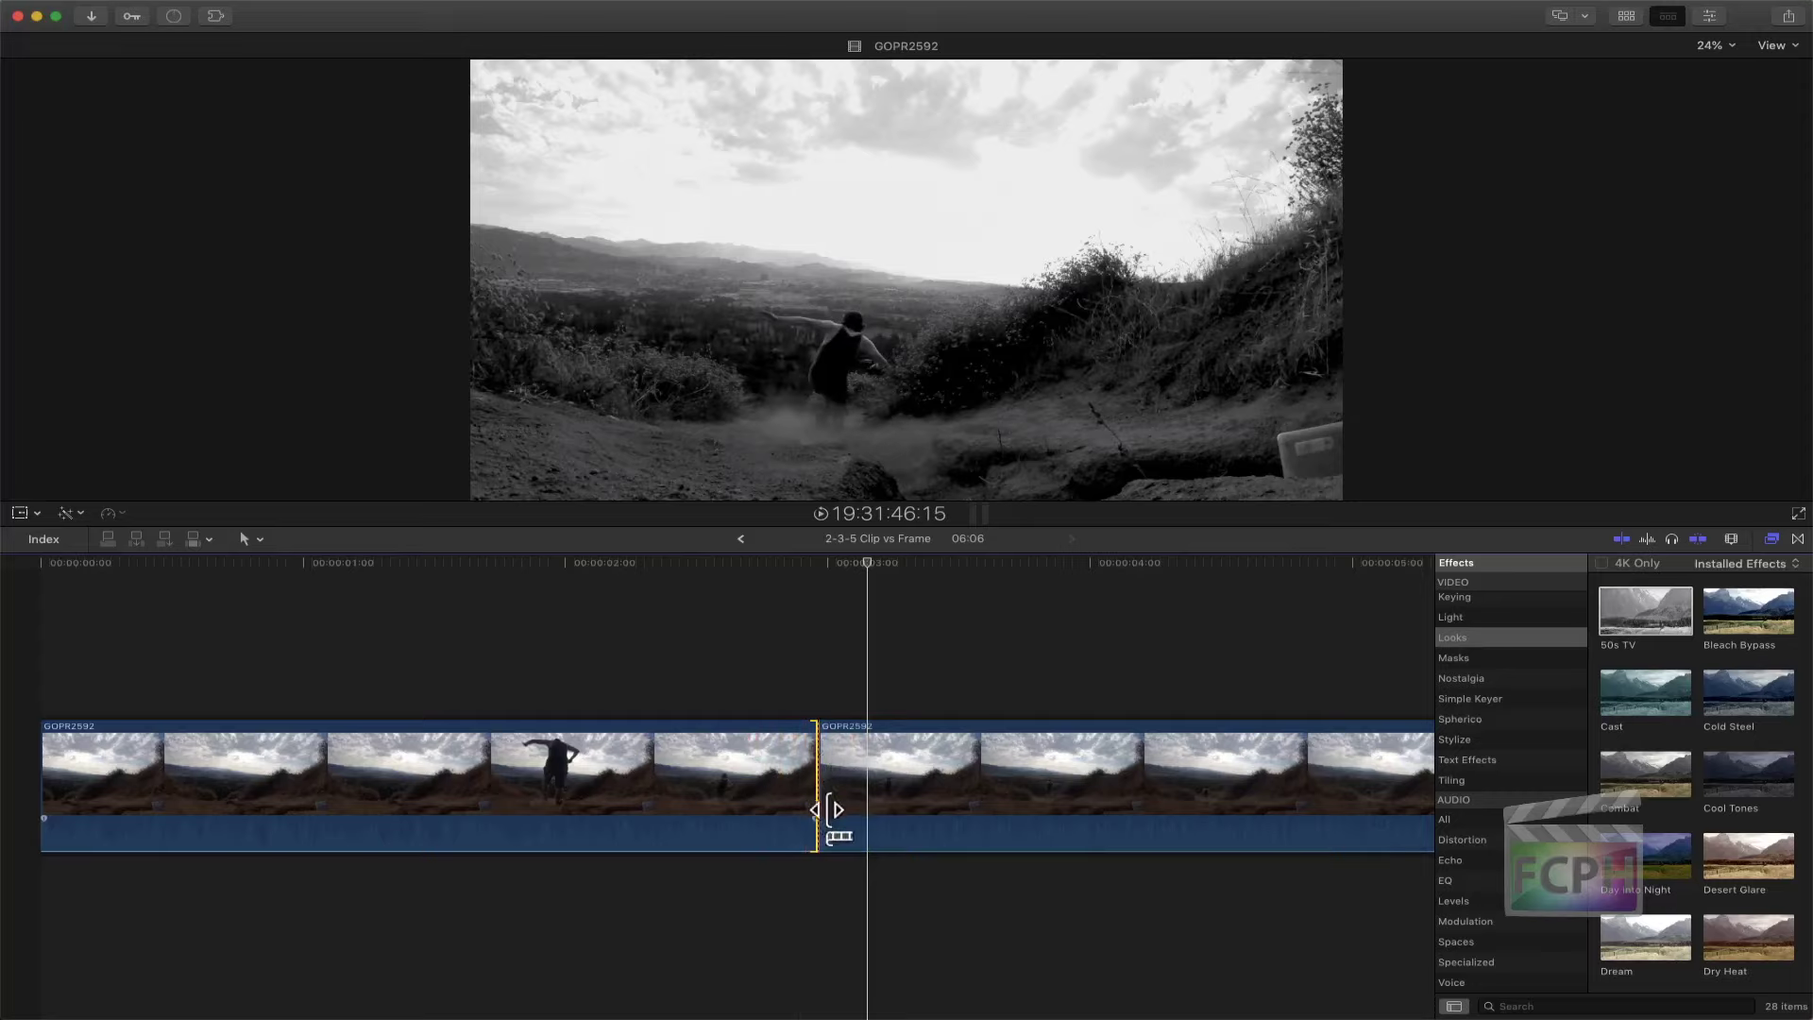
click(809, 786)
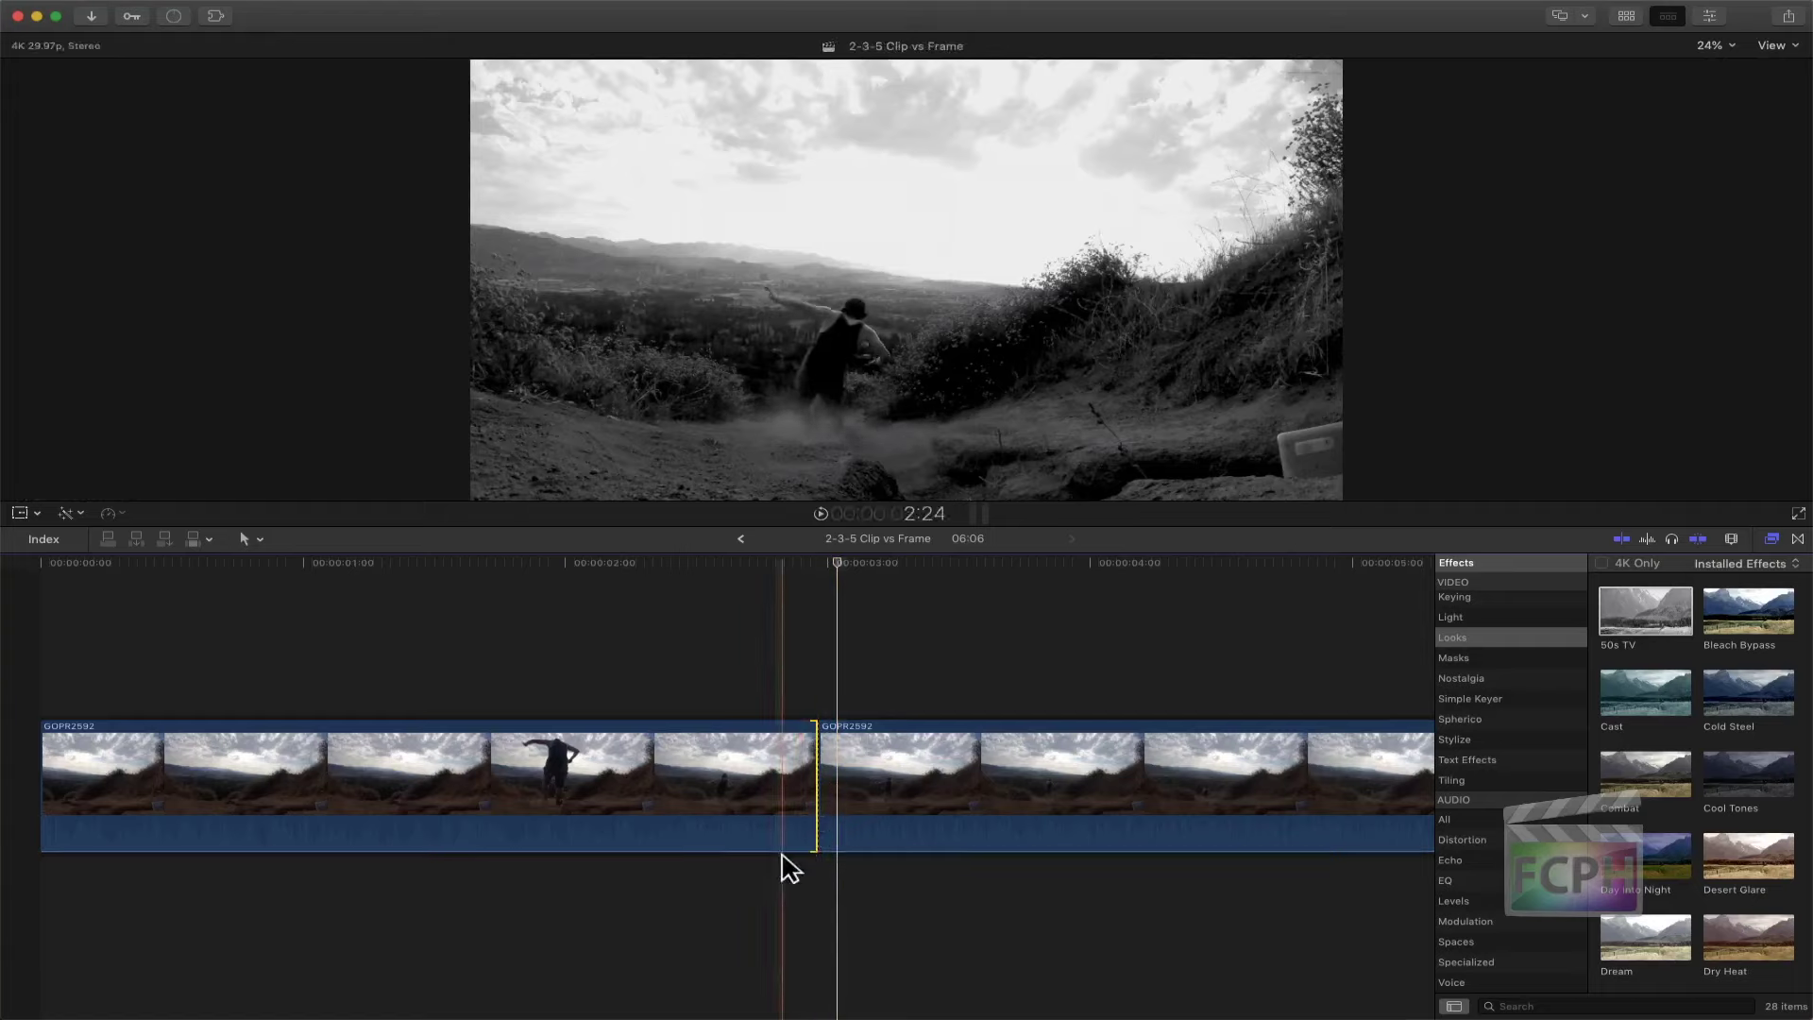
key(Delete)
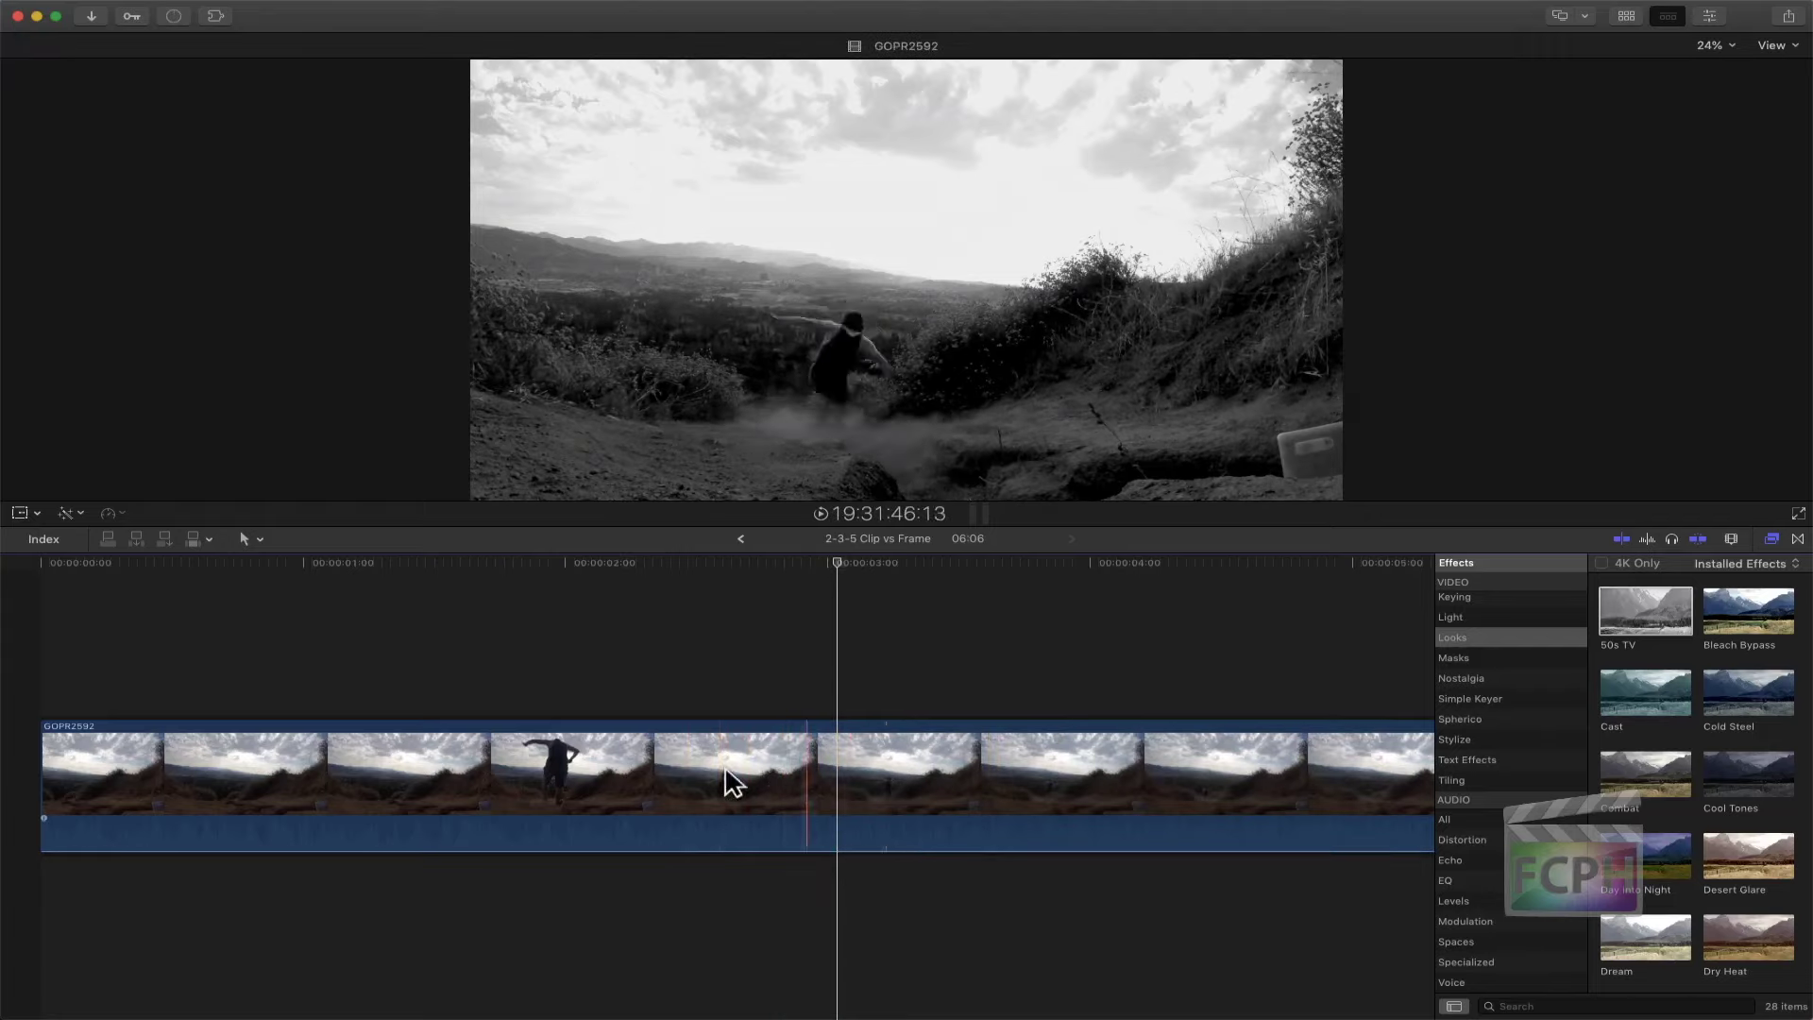
Blade the clip at four points along its length
key(b)
click(527, 783)
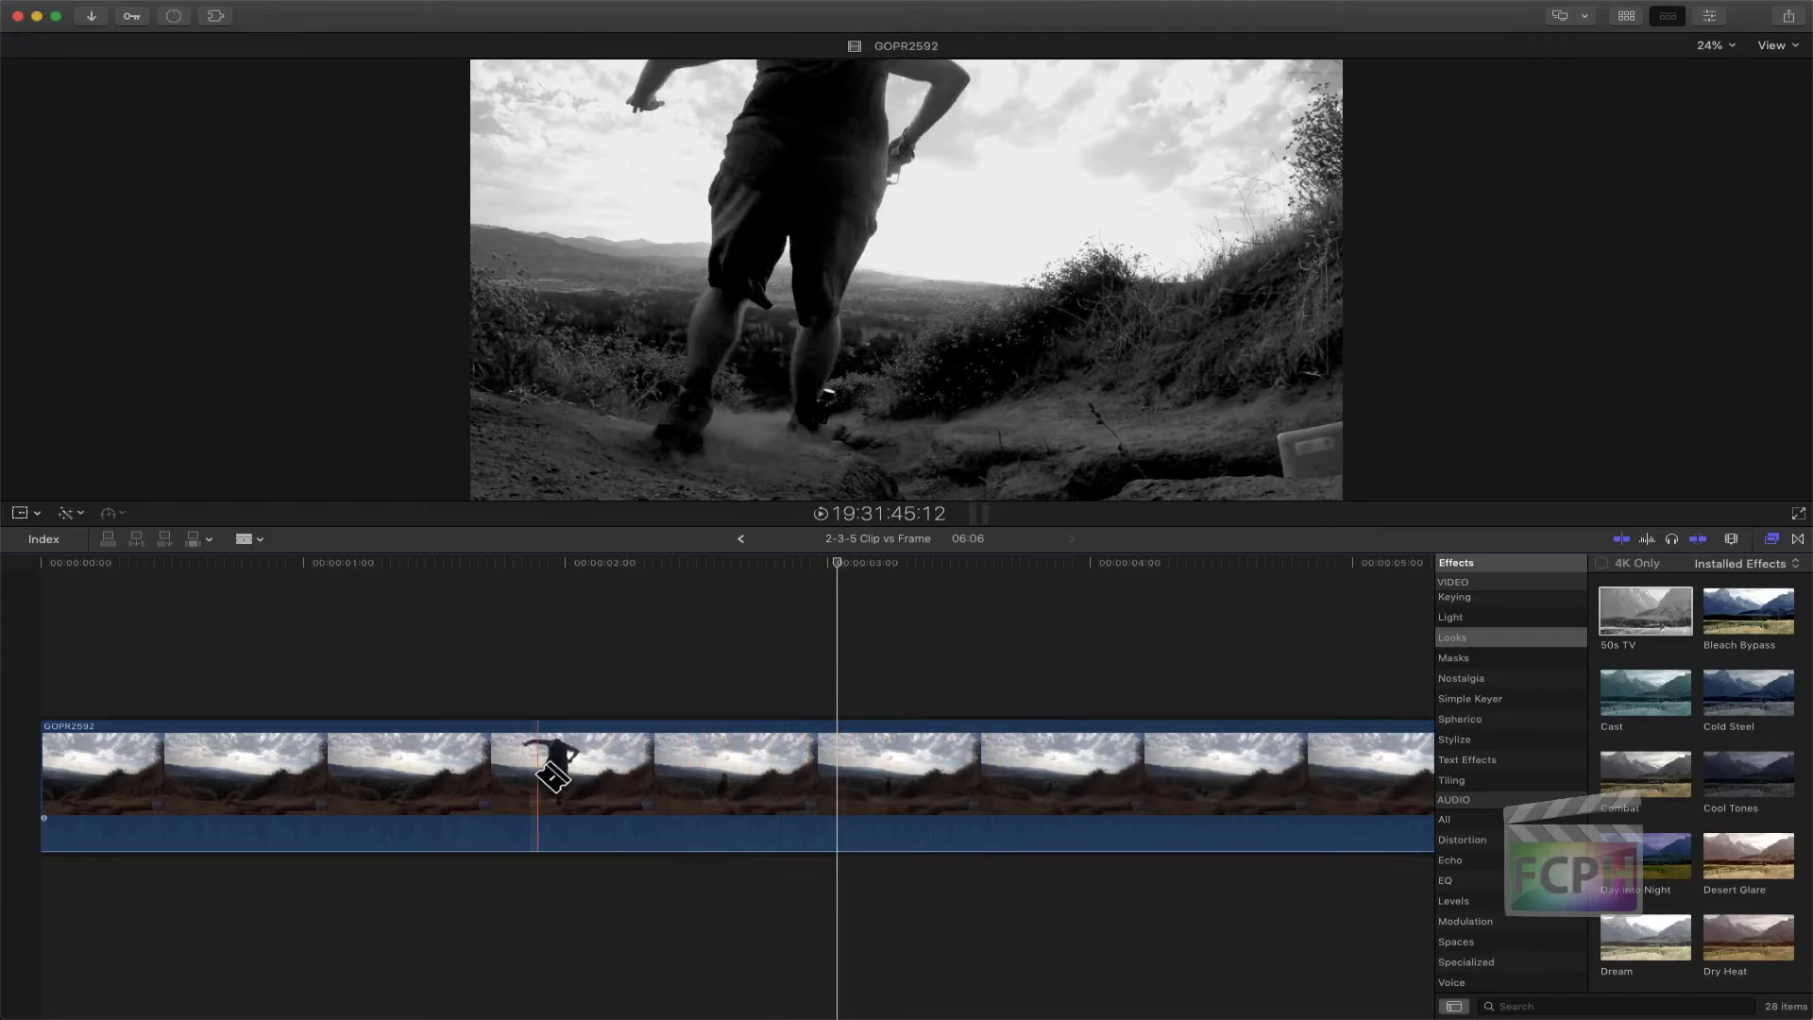
click(741, 787)
click(1019, 788)
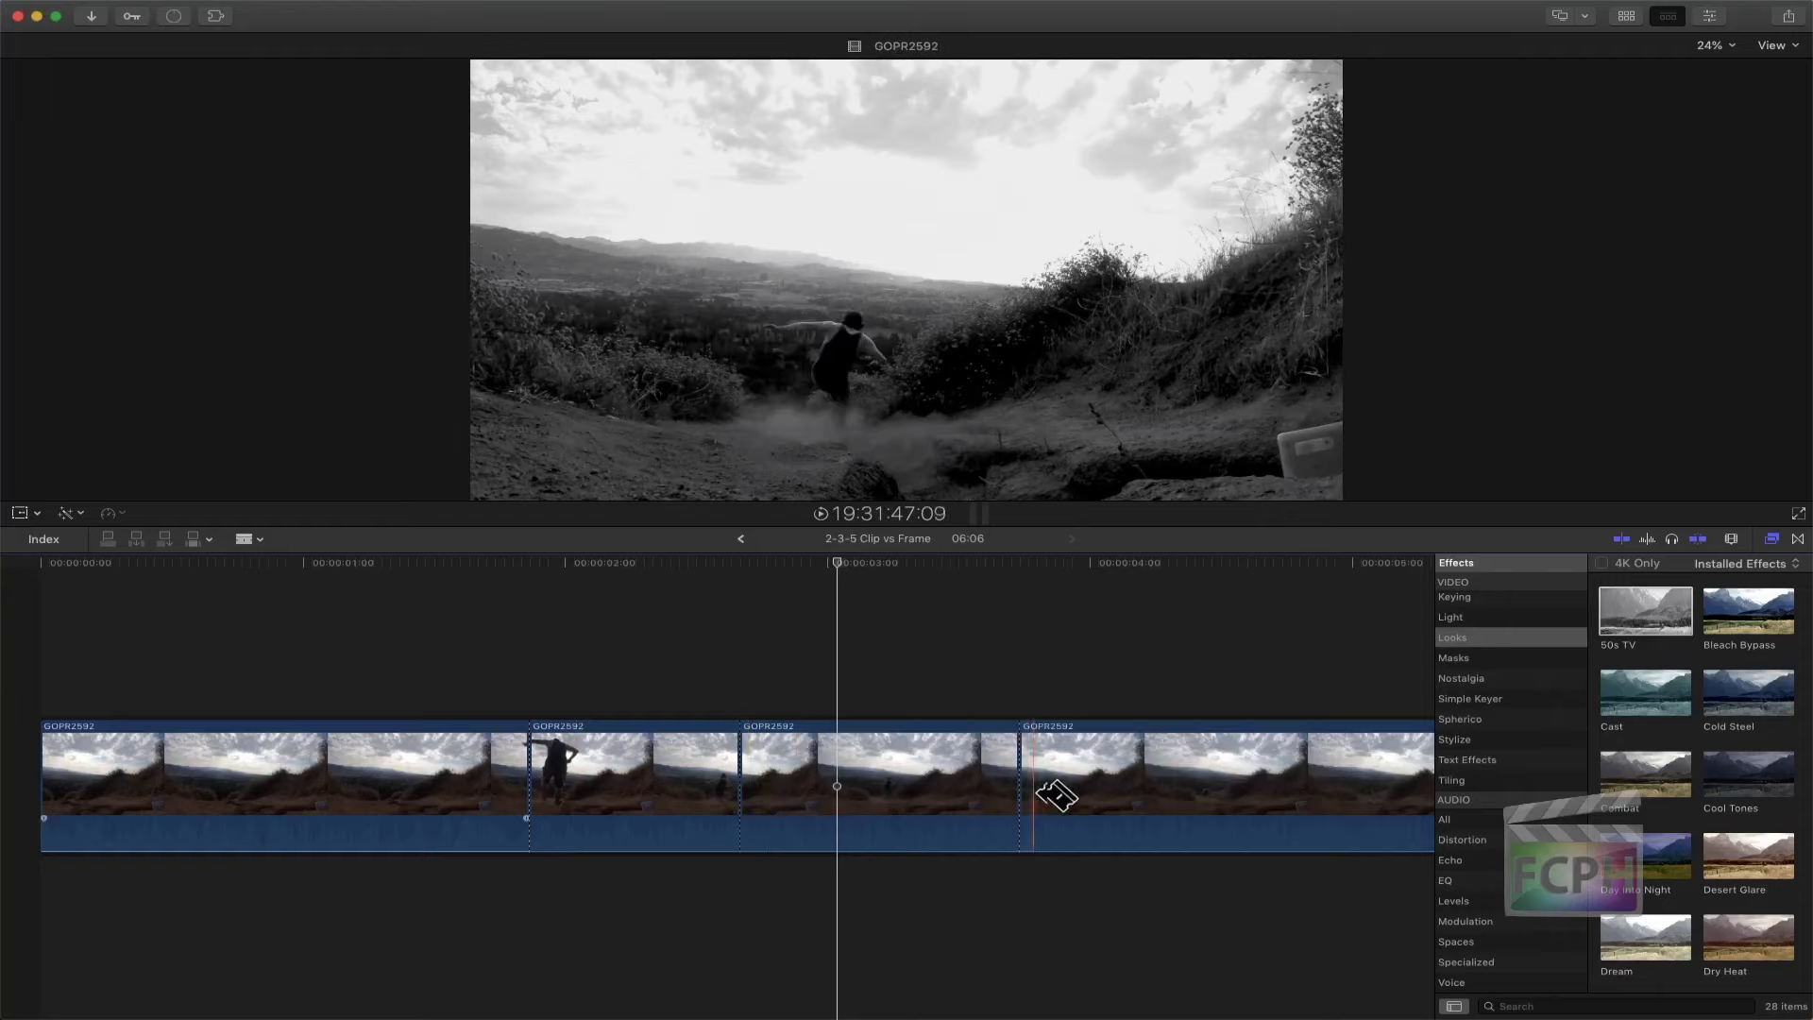
click(1229, 788)
key(a)
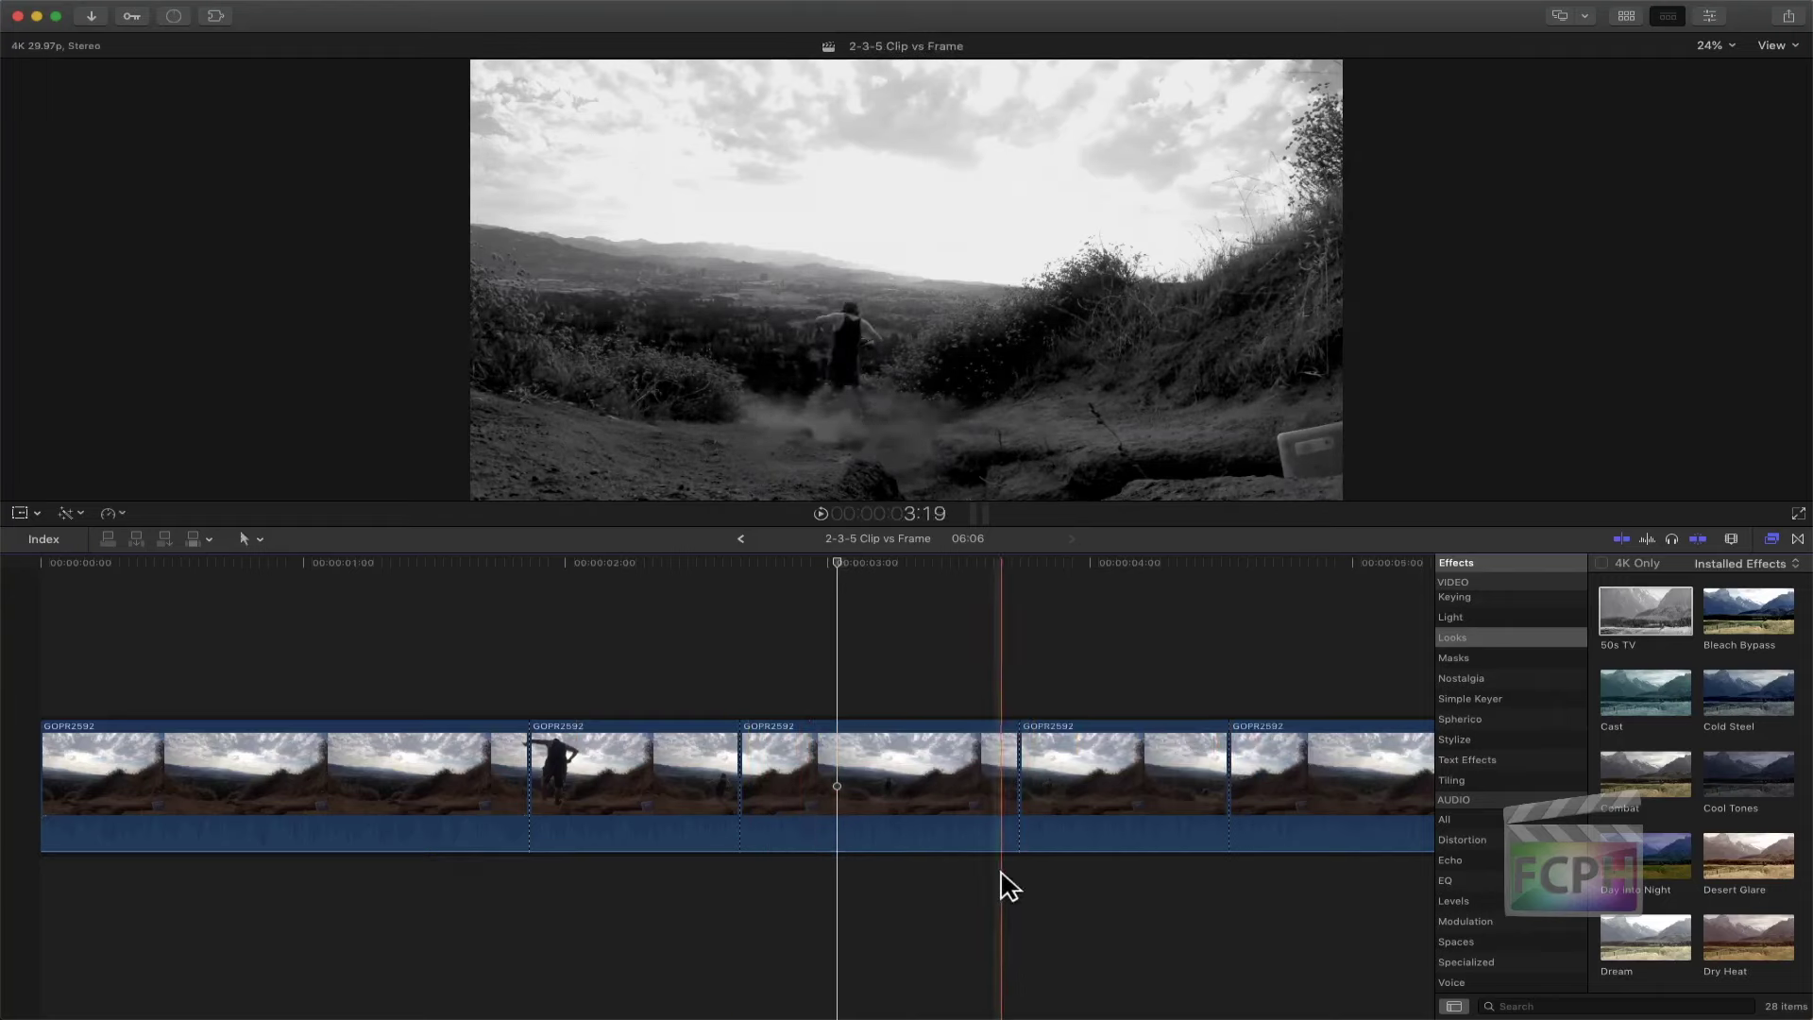
Select the piece between the last two cuts and delete it
mouse_move(739, 784)
mouse_down()
mouse_move(809, 809)
mouse_move(739, 783)
mouse_up()
click(737, 783)
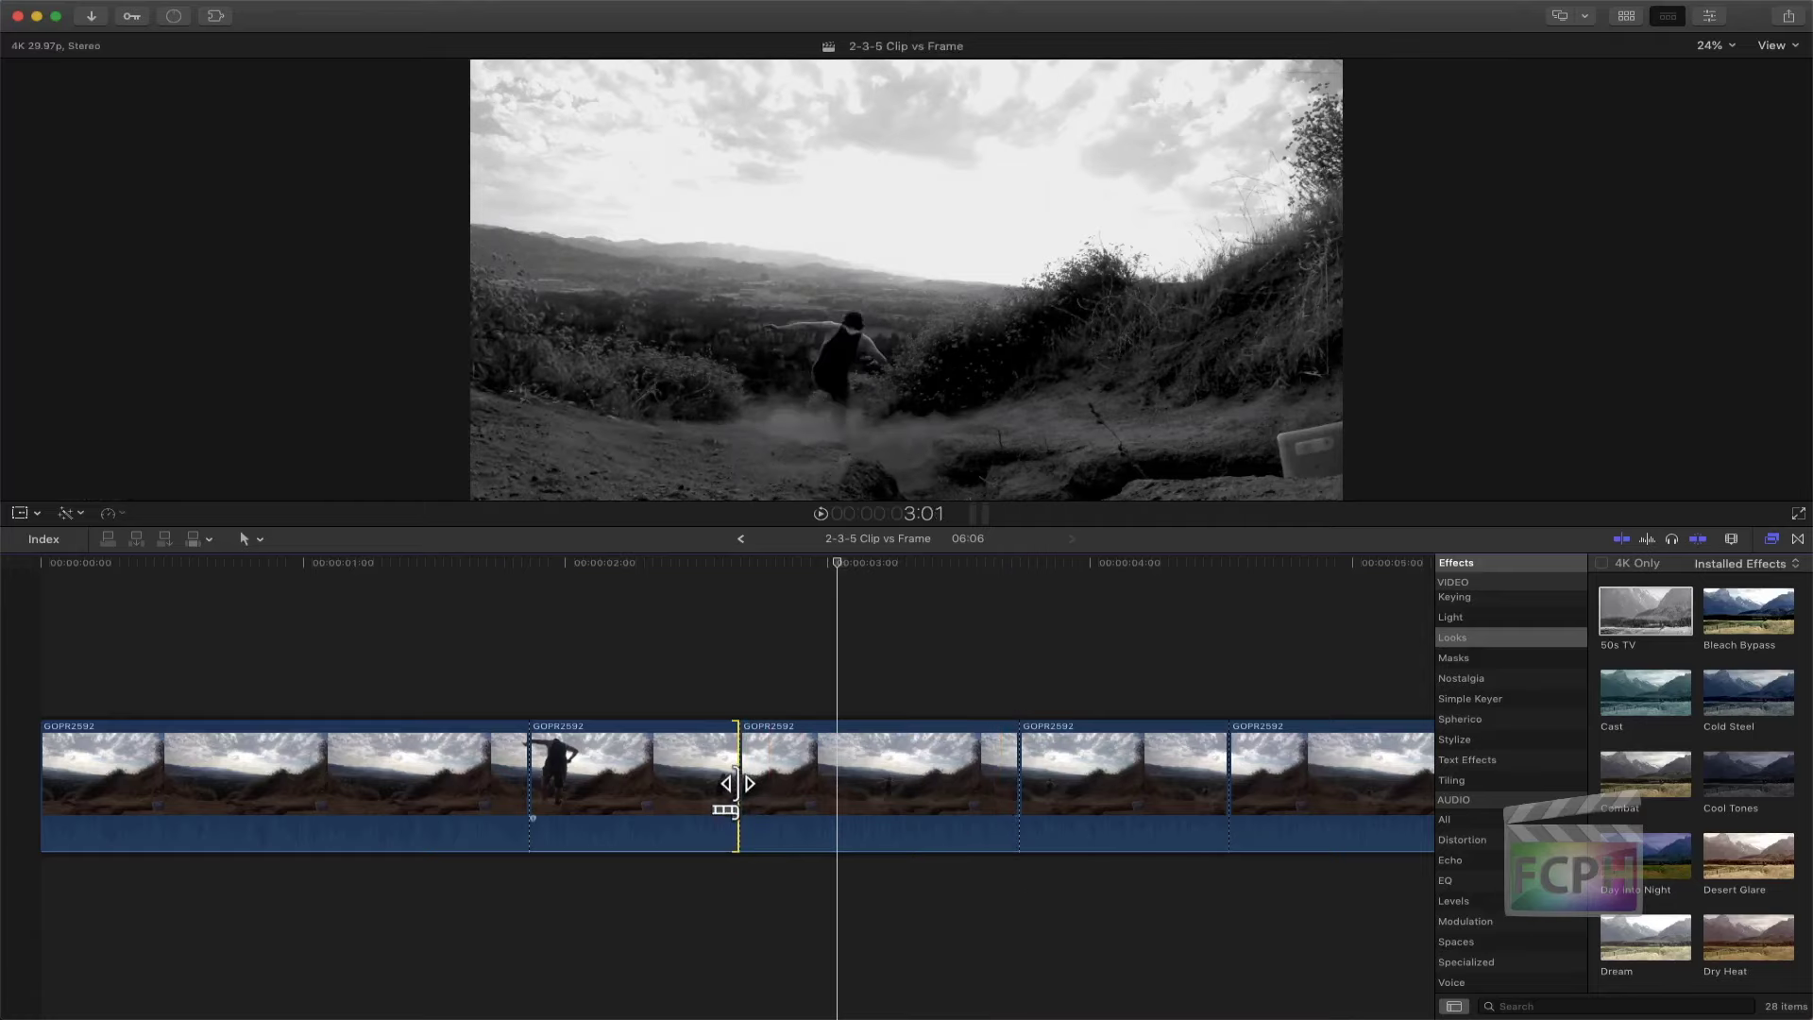
key(super+Right)
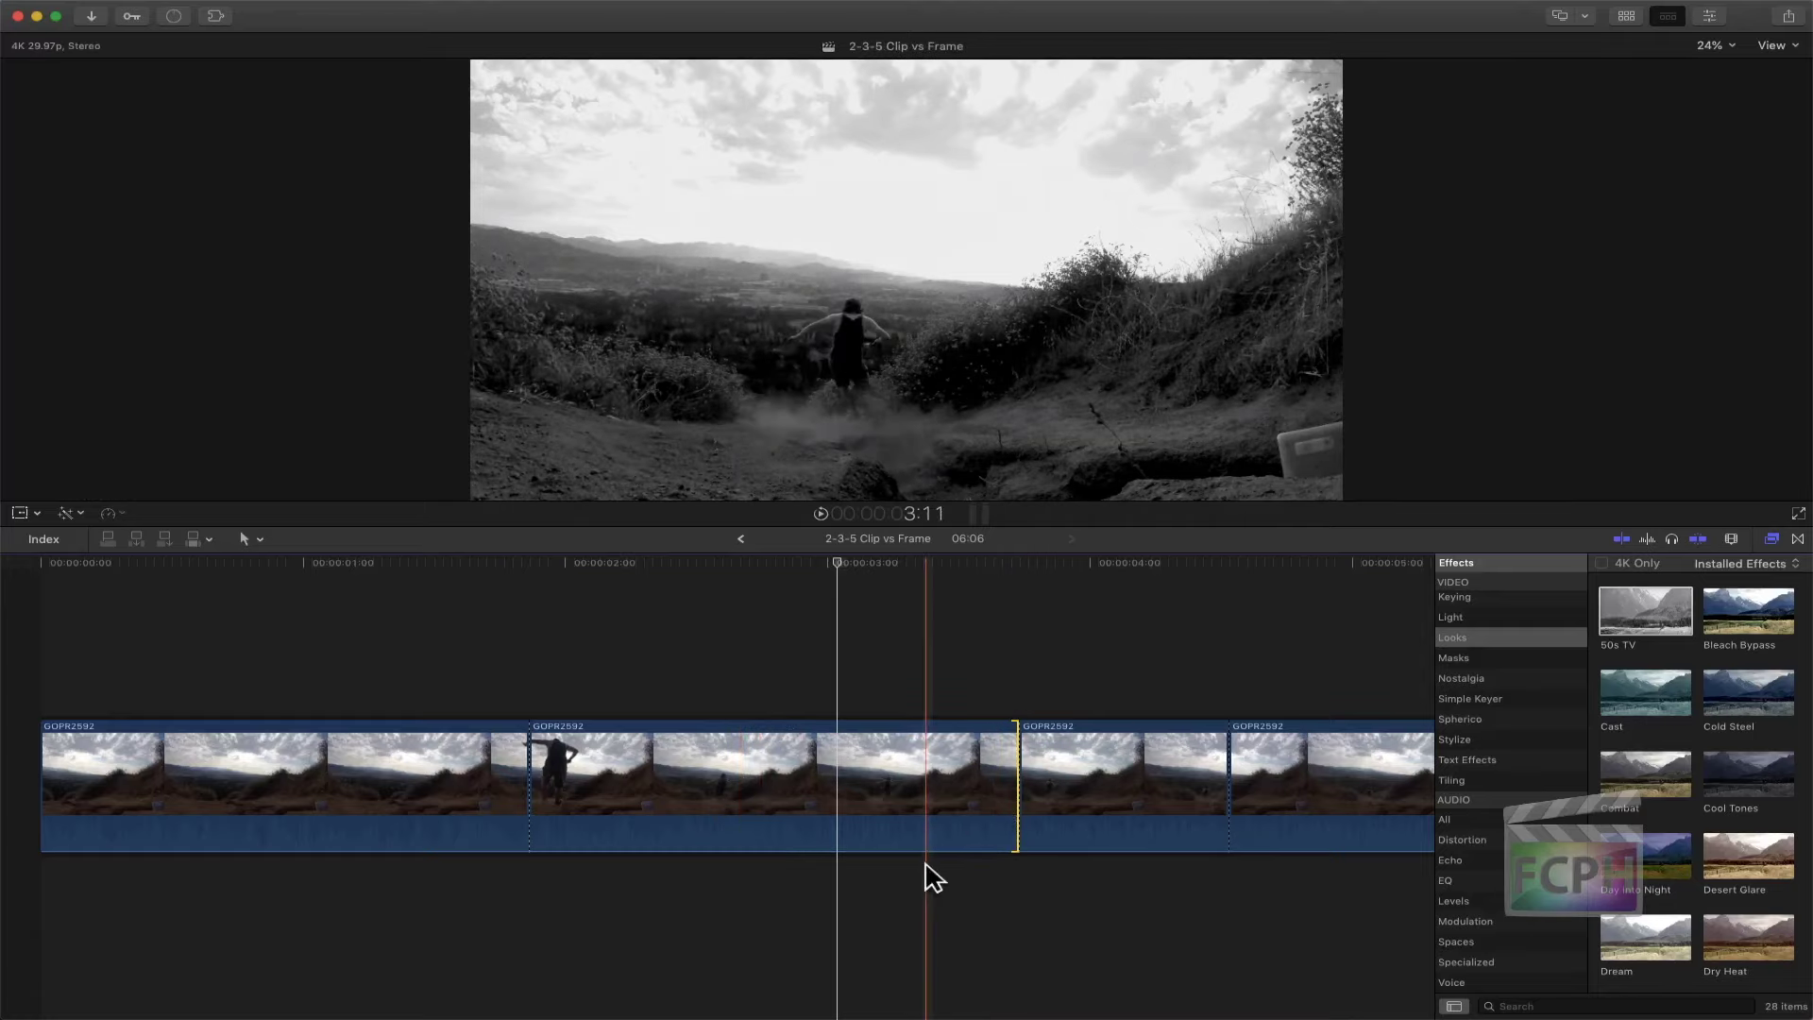
click(1138, 738)
key(Delete)
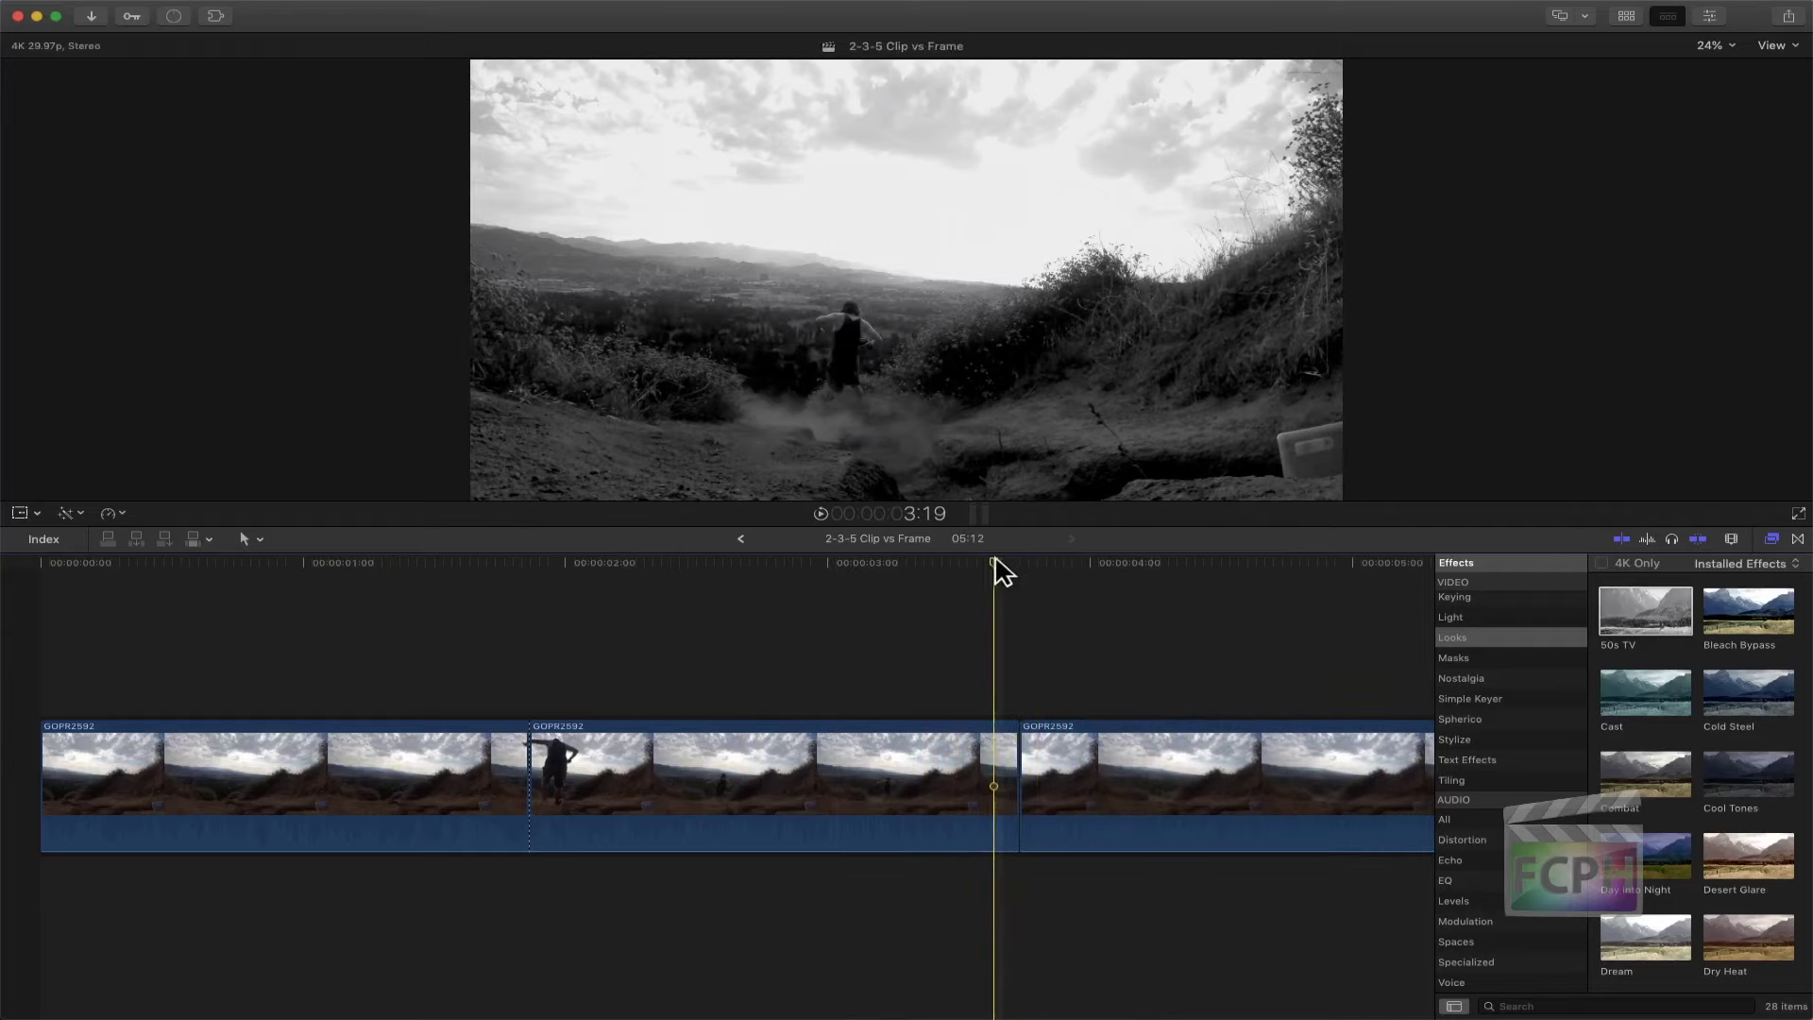
Select the new edit point, then undo the two most recent cuts
key(shift+Left)
click(1020, 810)
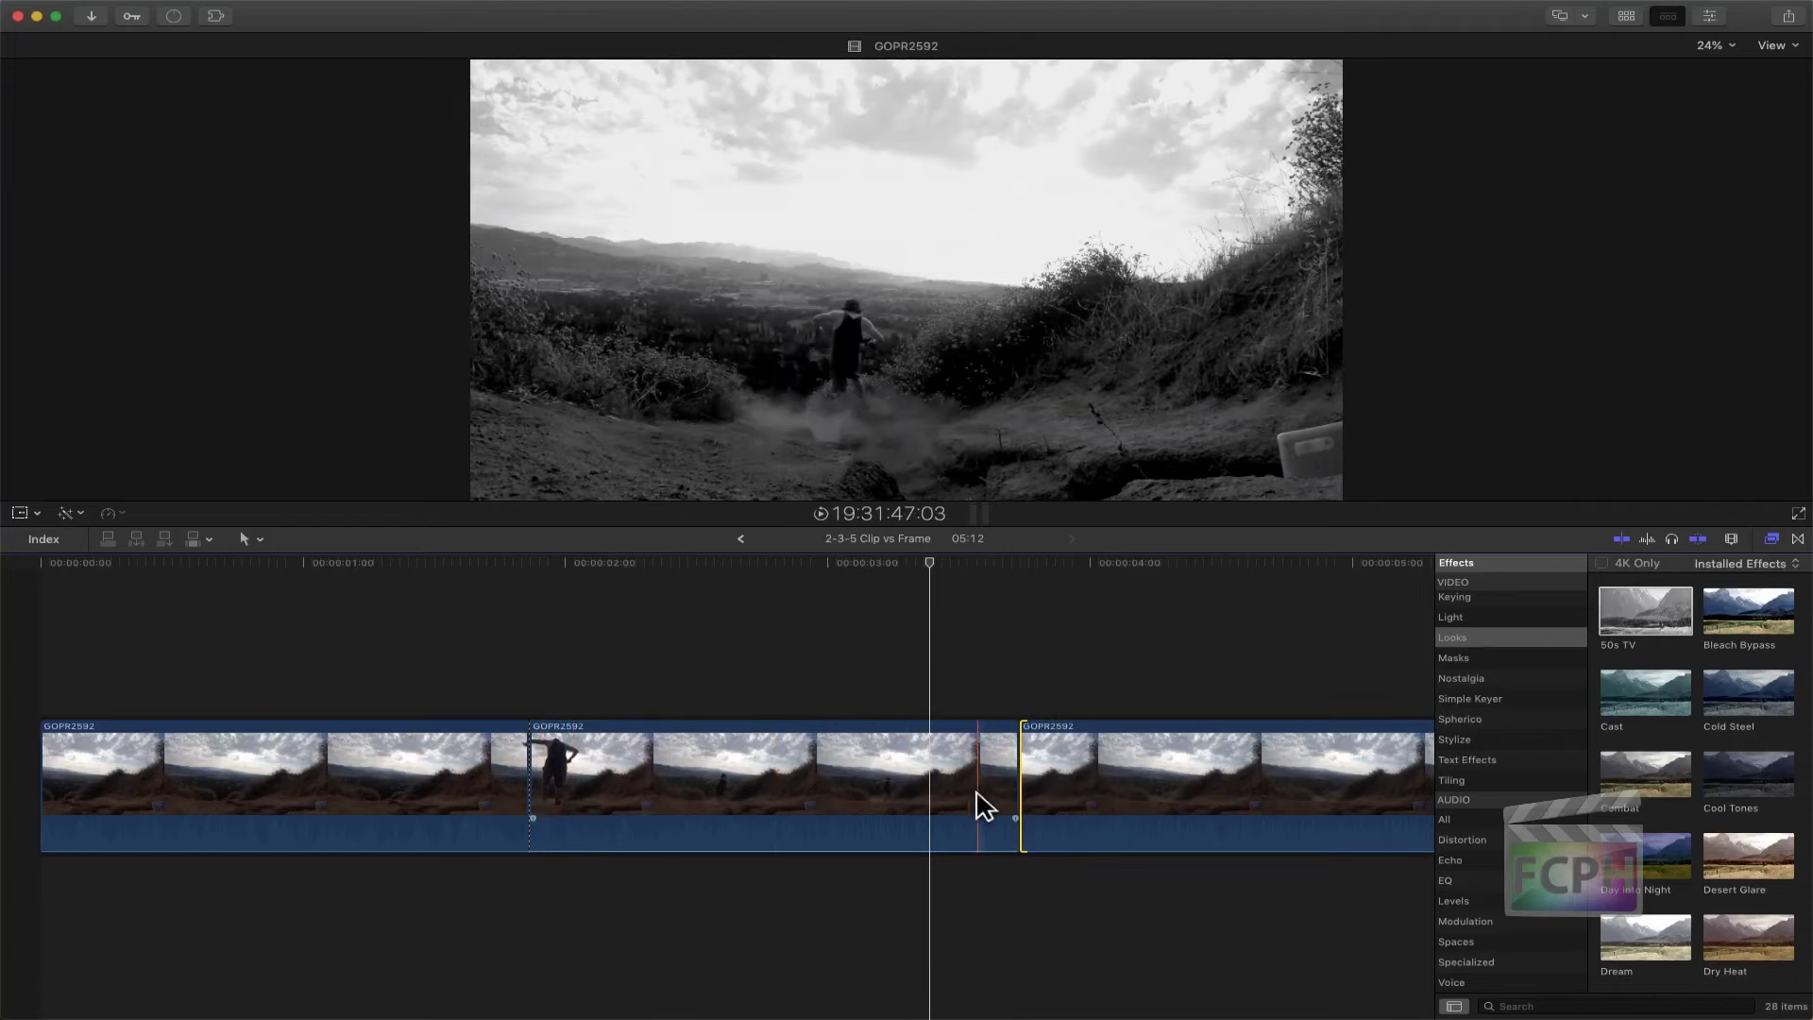
key(super+z)
key(super+z)
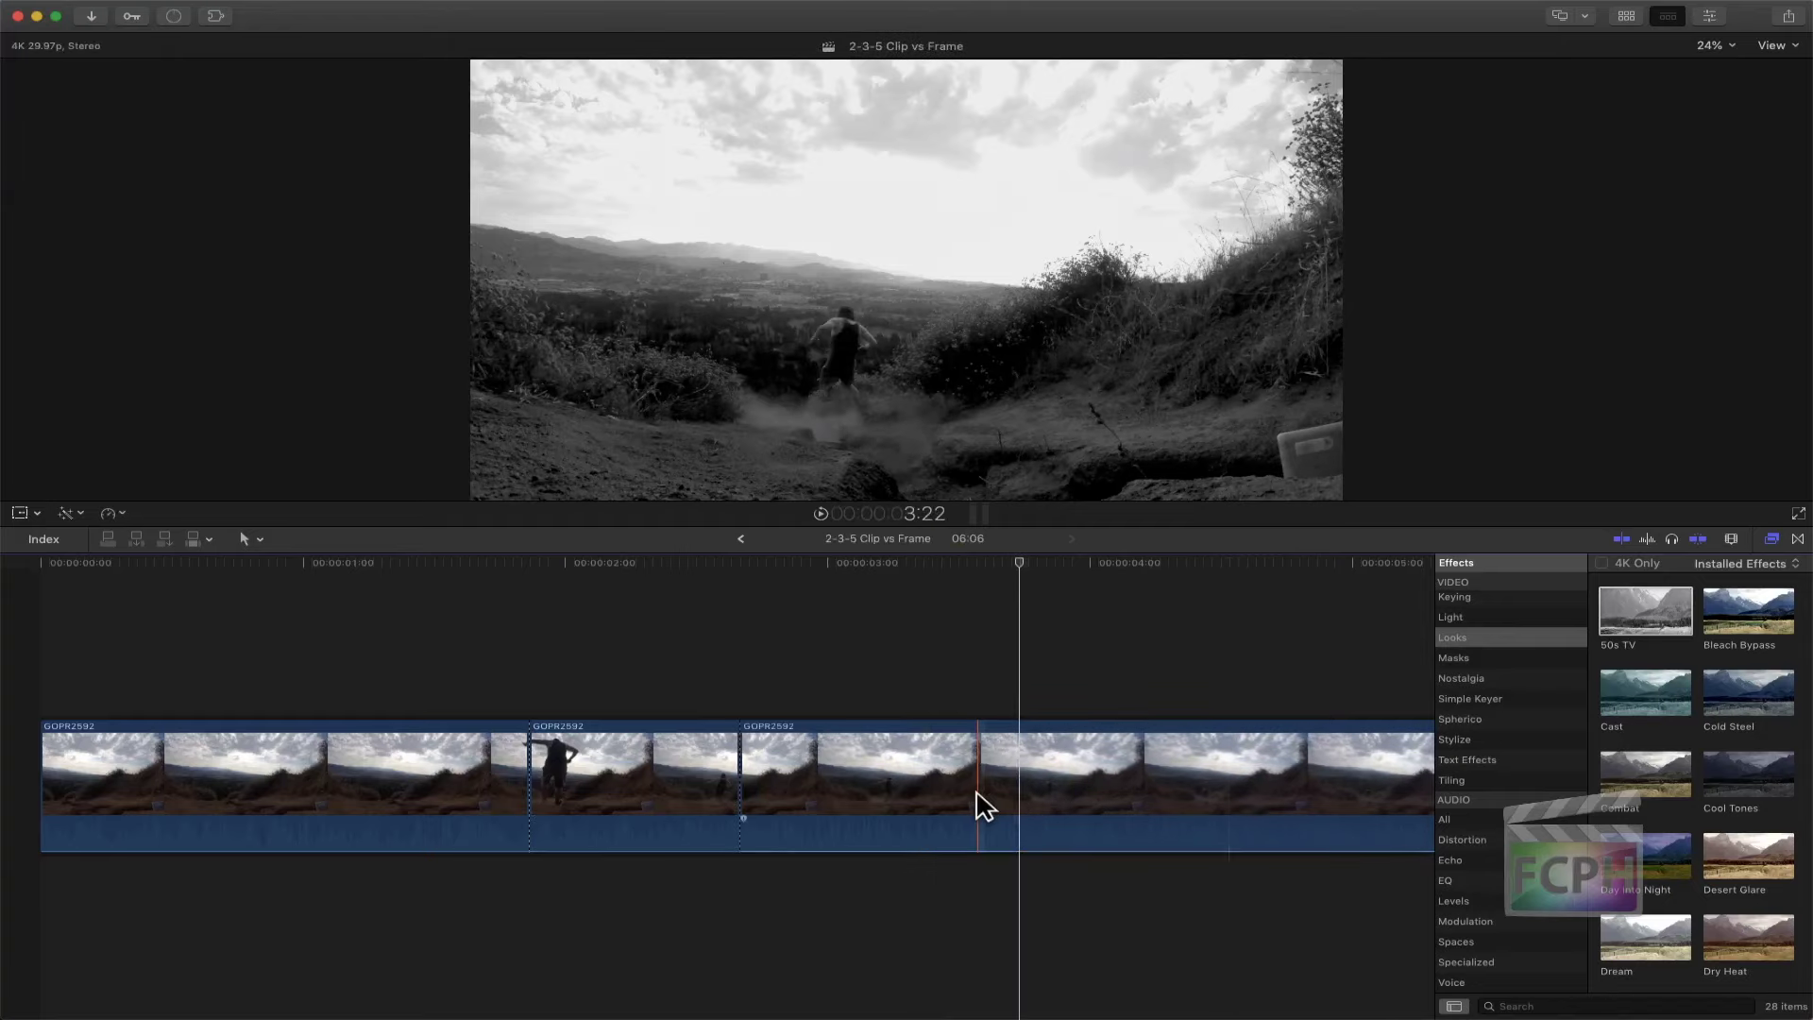
key(super+z)
key(super+z)
key(super+z)
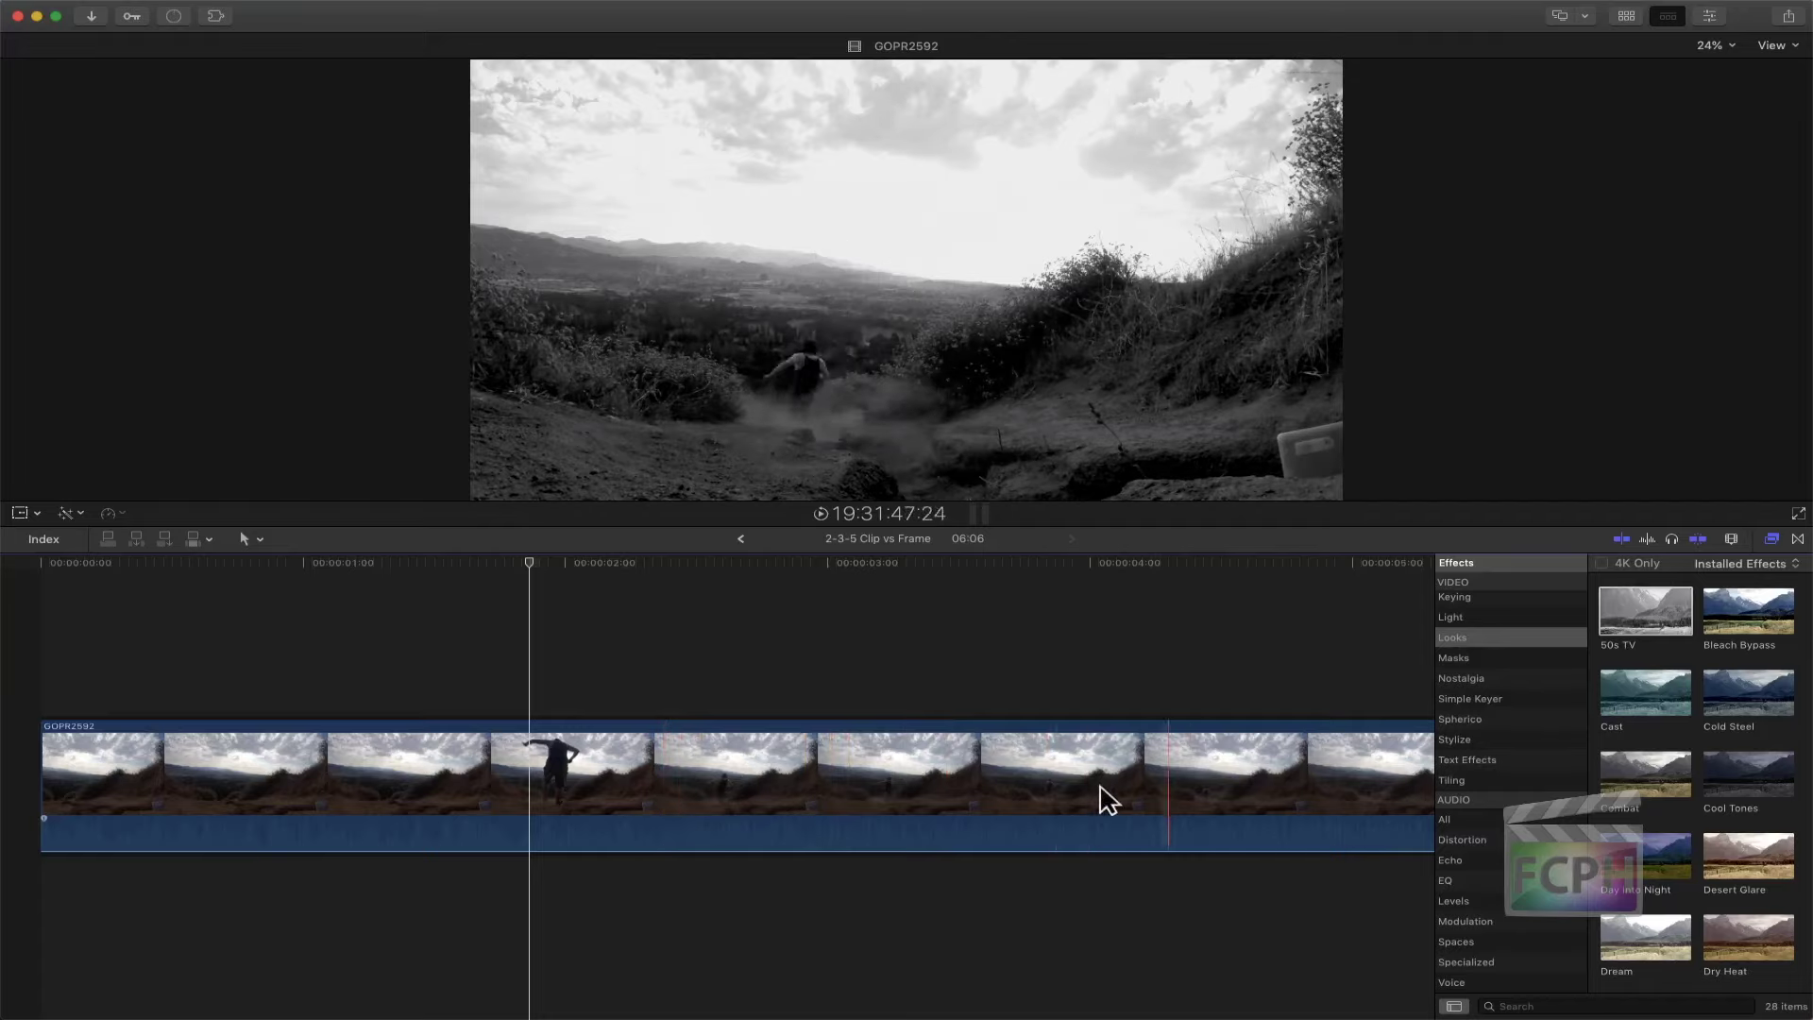
key(b)
click(740, 784)
click(1045, 784)
key(a)
click(862, 789)
key(Delete)
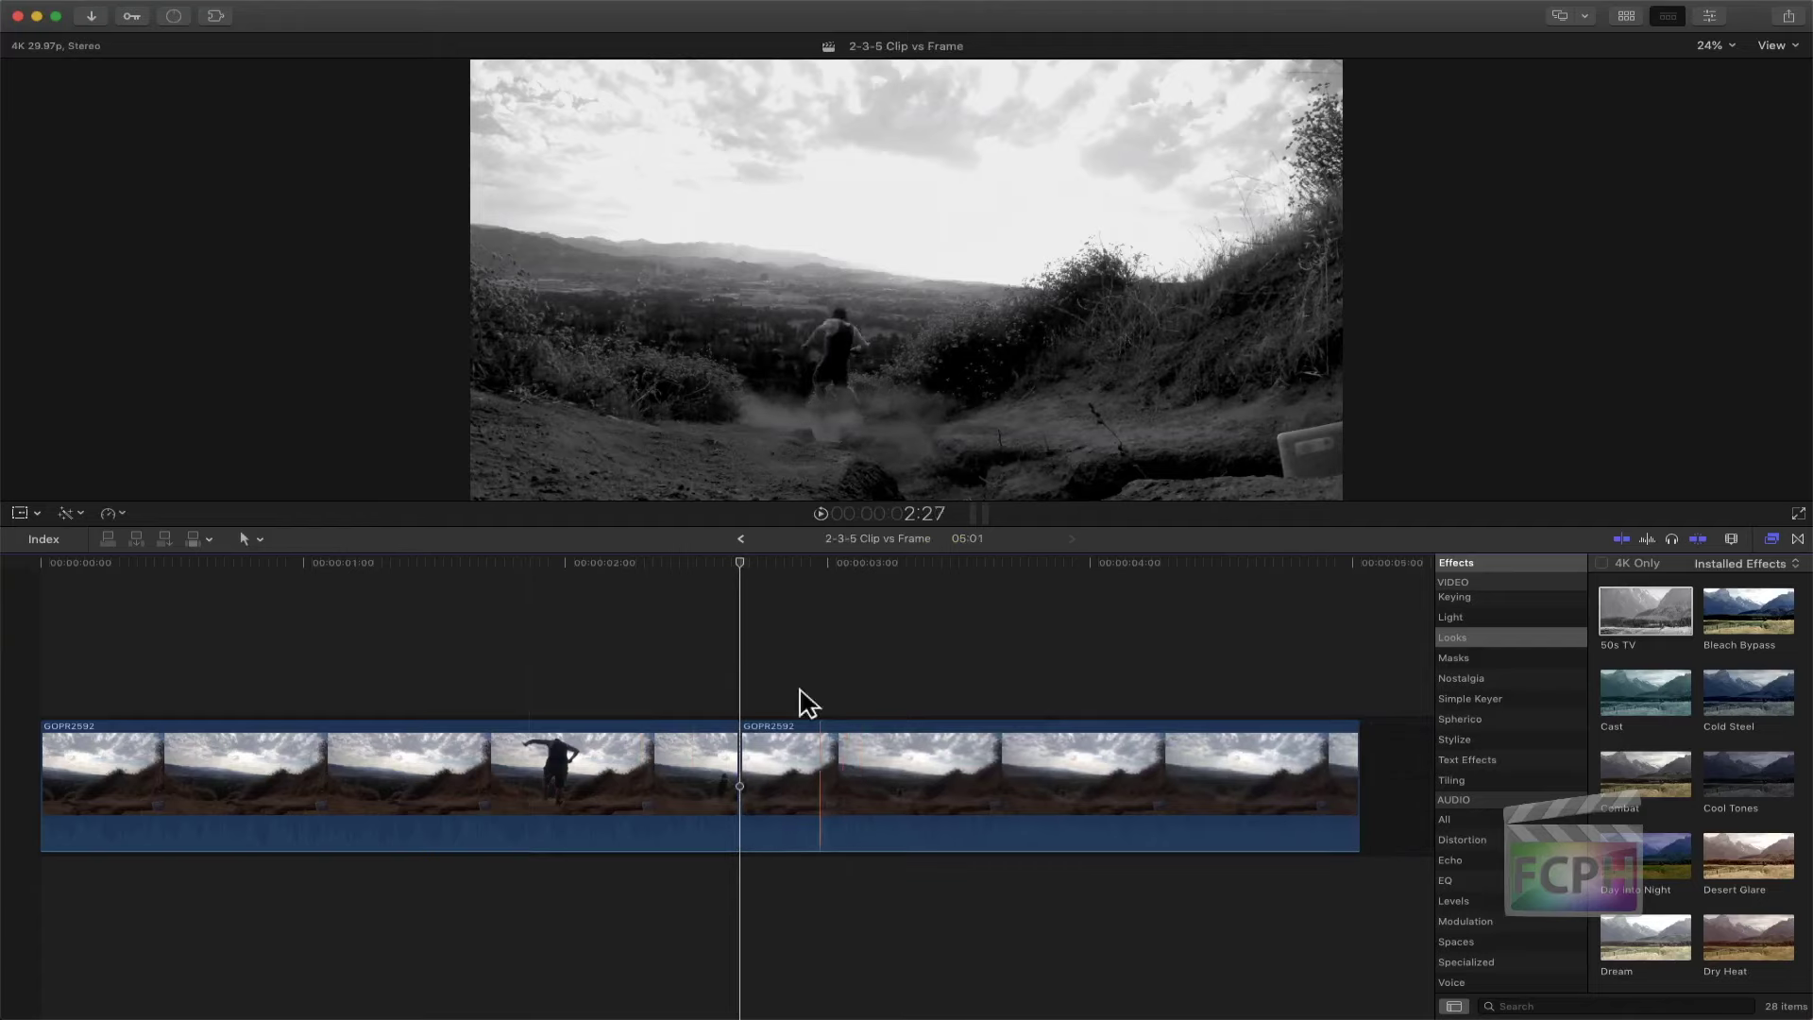
drag(805, 680, 627, 806)
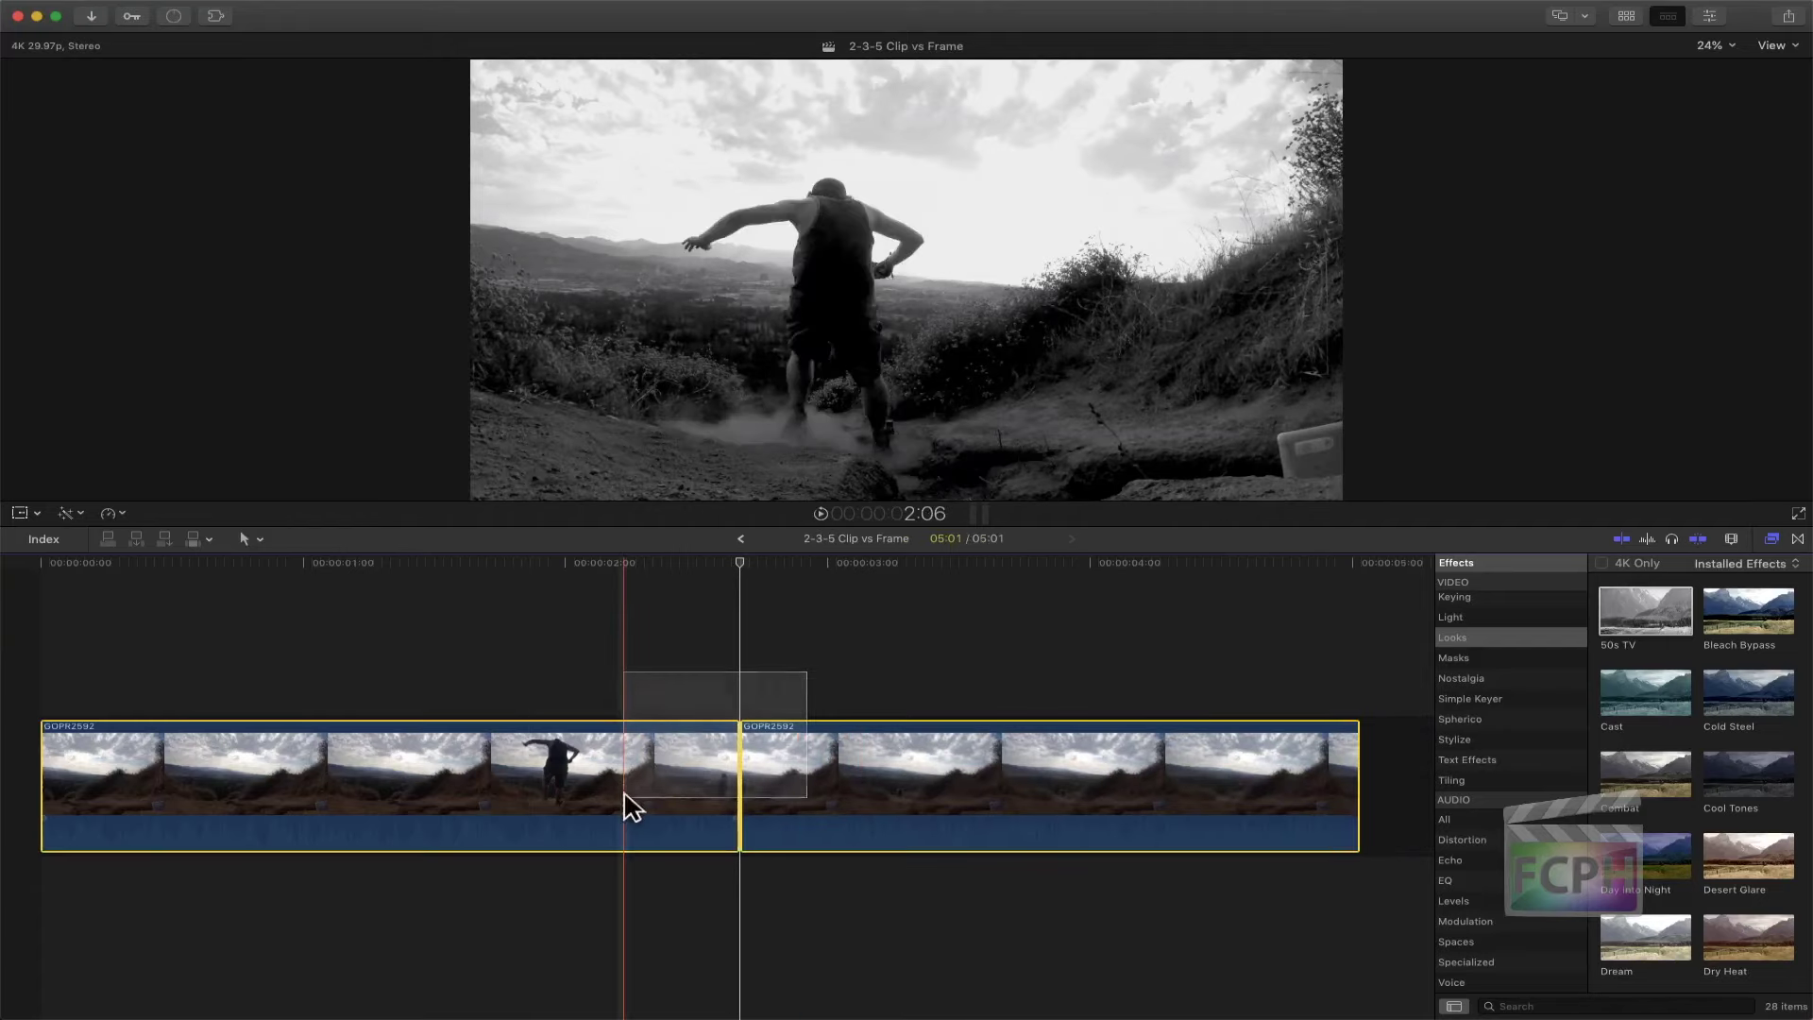
right_click(804, 774)
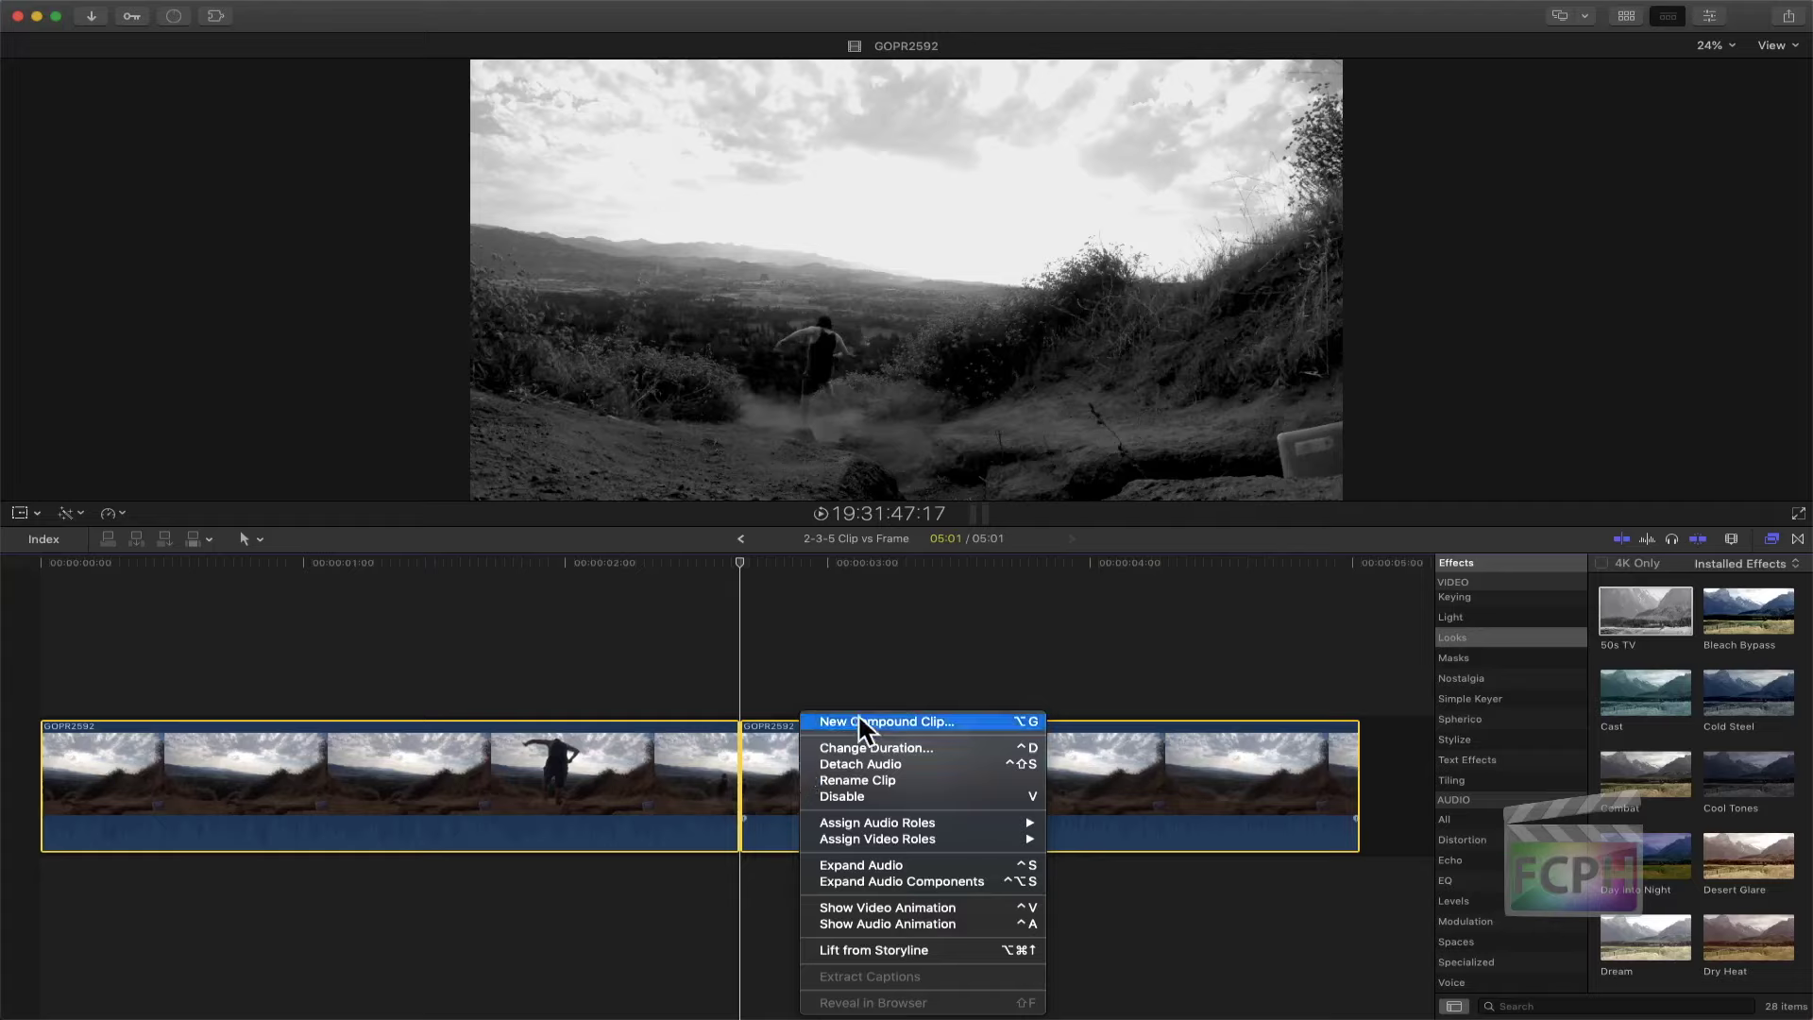
click(963, 690)
key(super+z)
key(super+z)
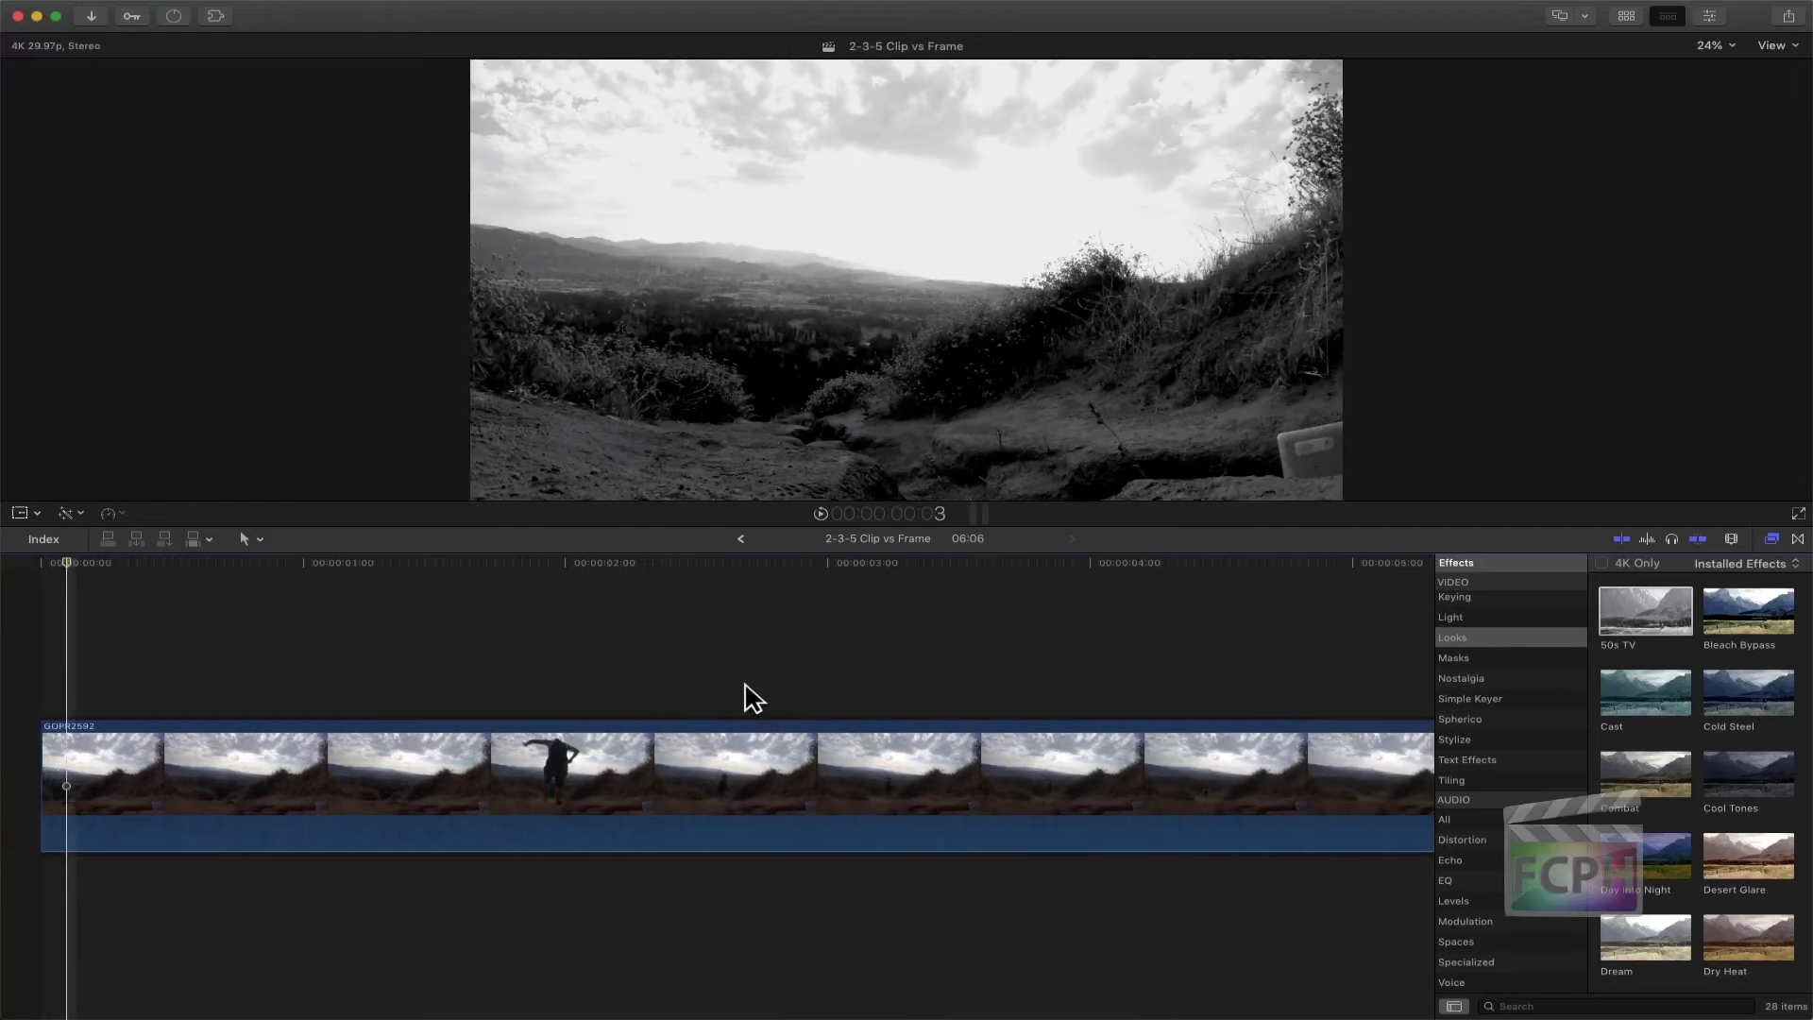
Find the hiker's jump frame near 2:06 at frame-level zoom and raise audio to 6.0 dB
click(587, 687)
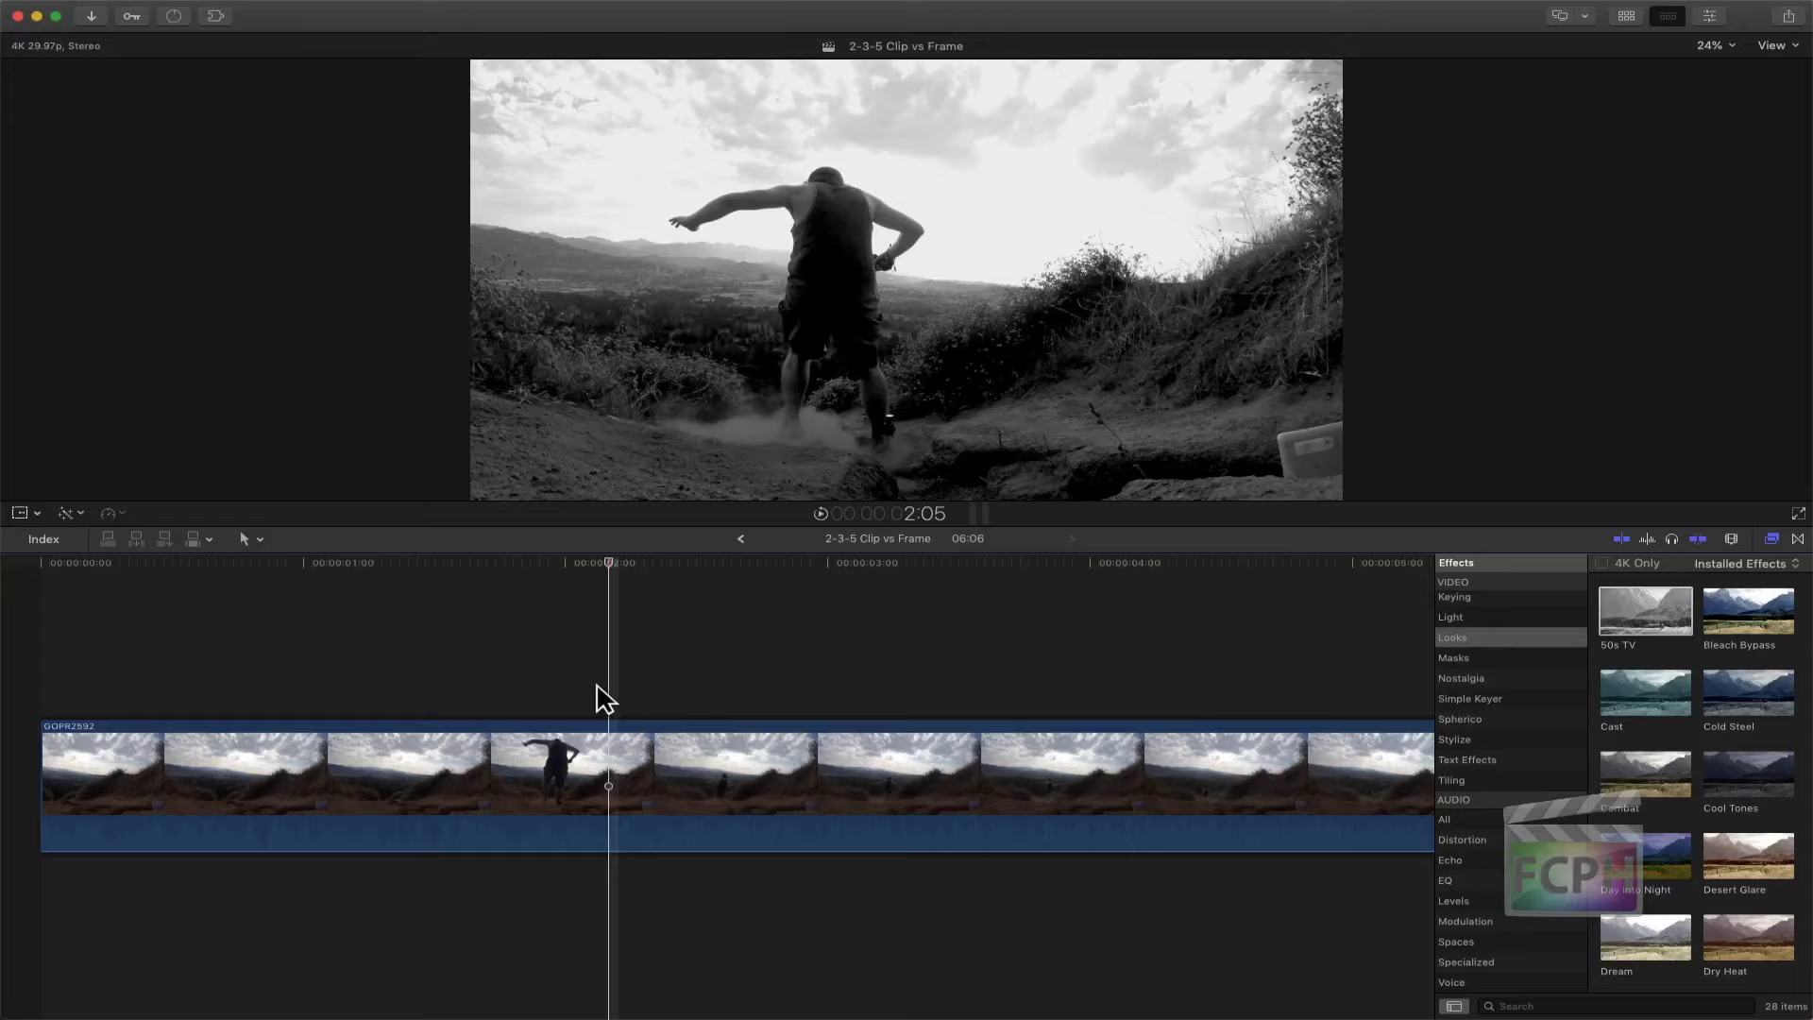
key(super+equal)
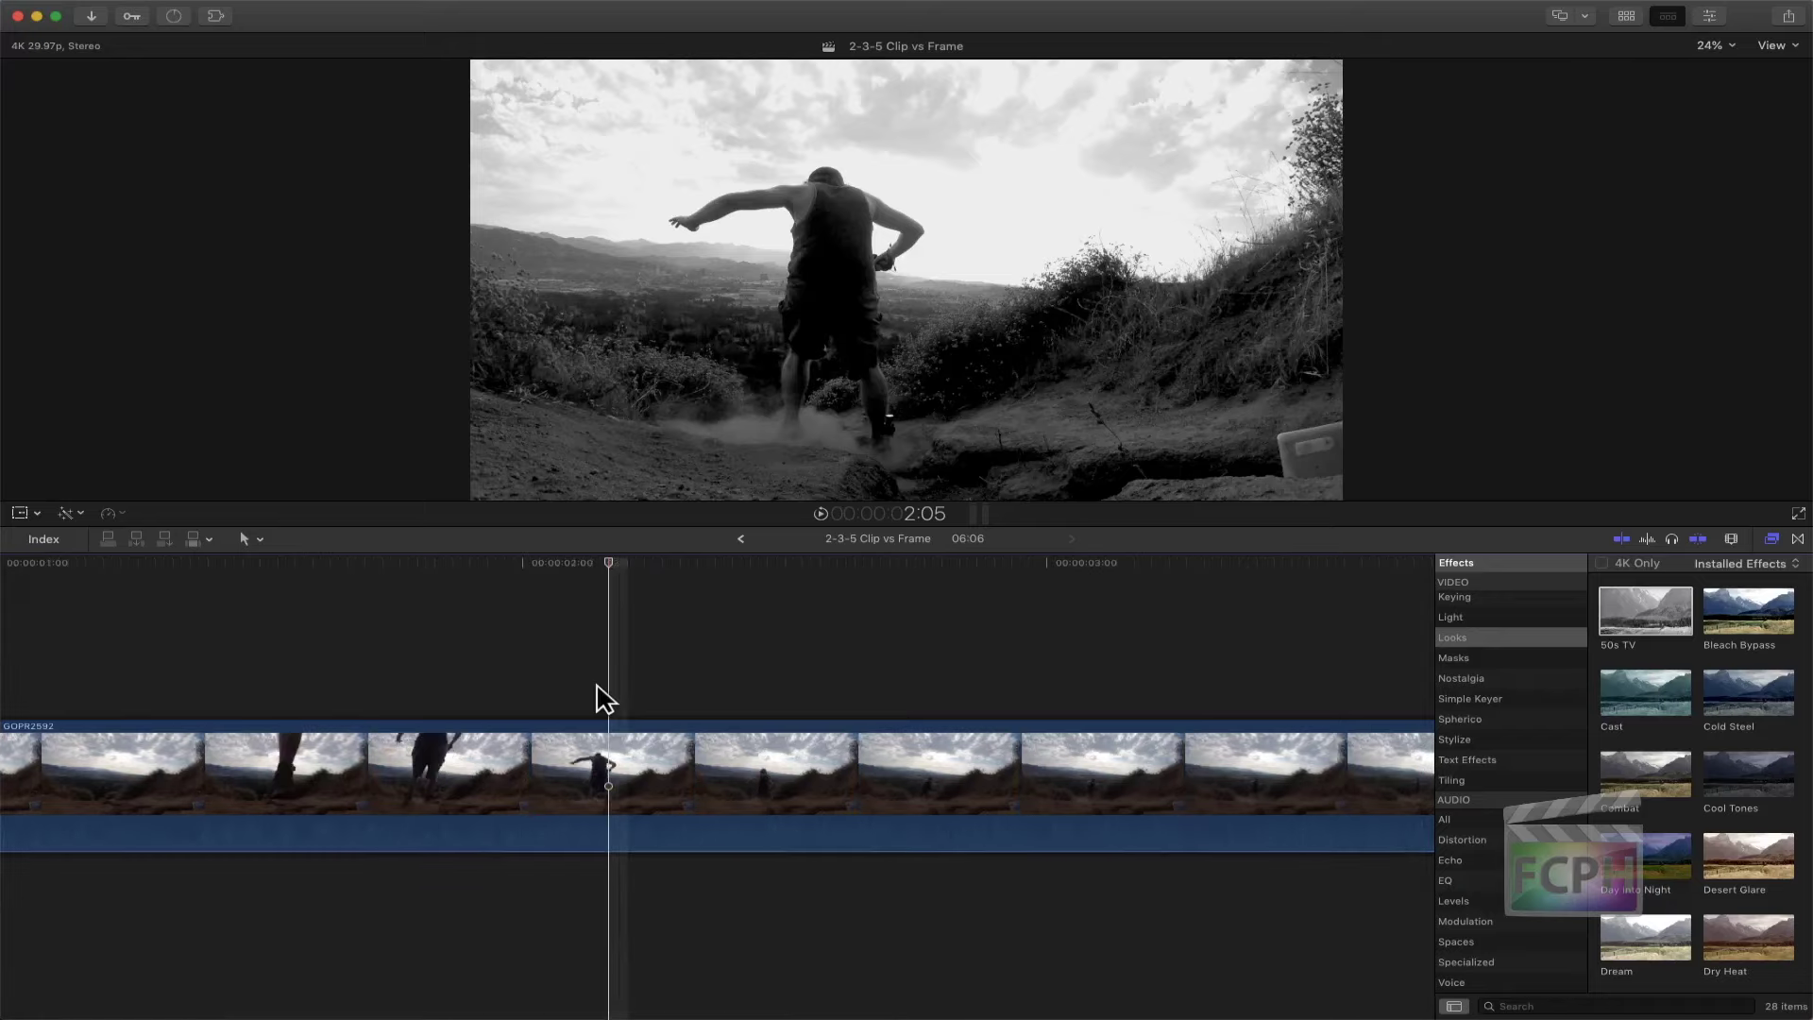
key(super+equal)
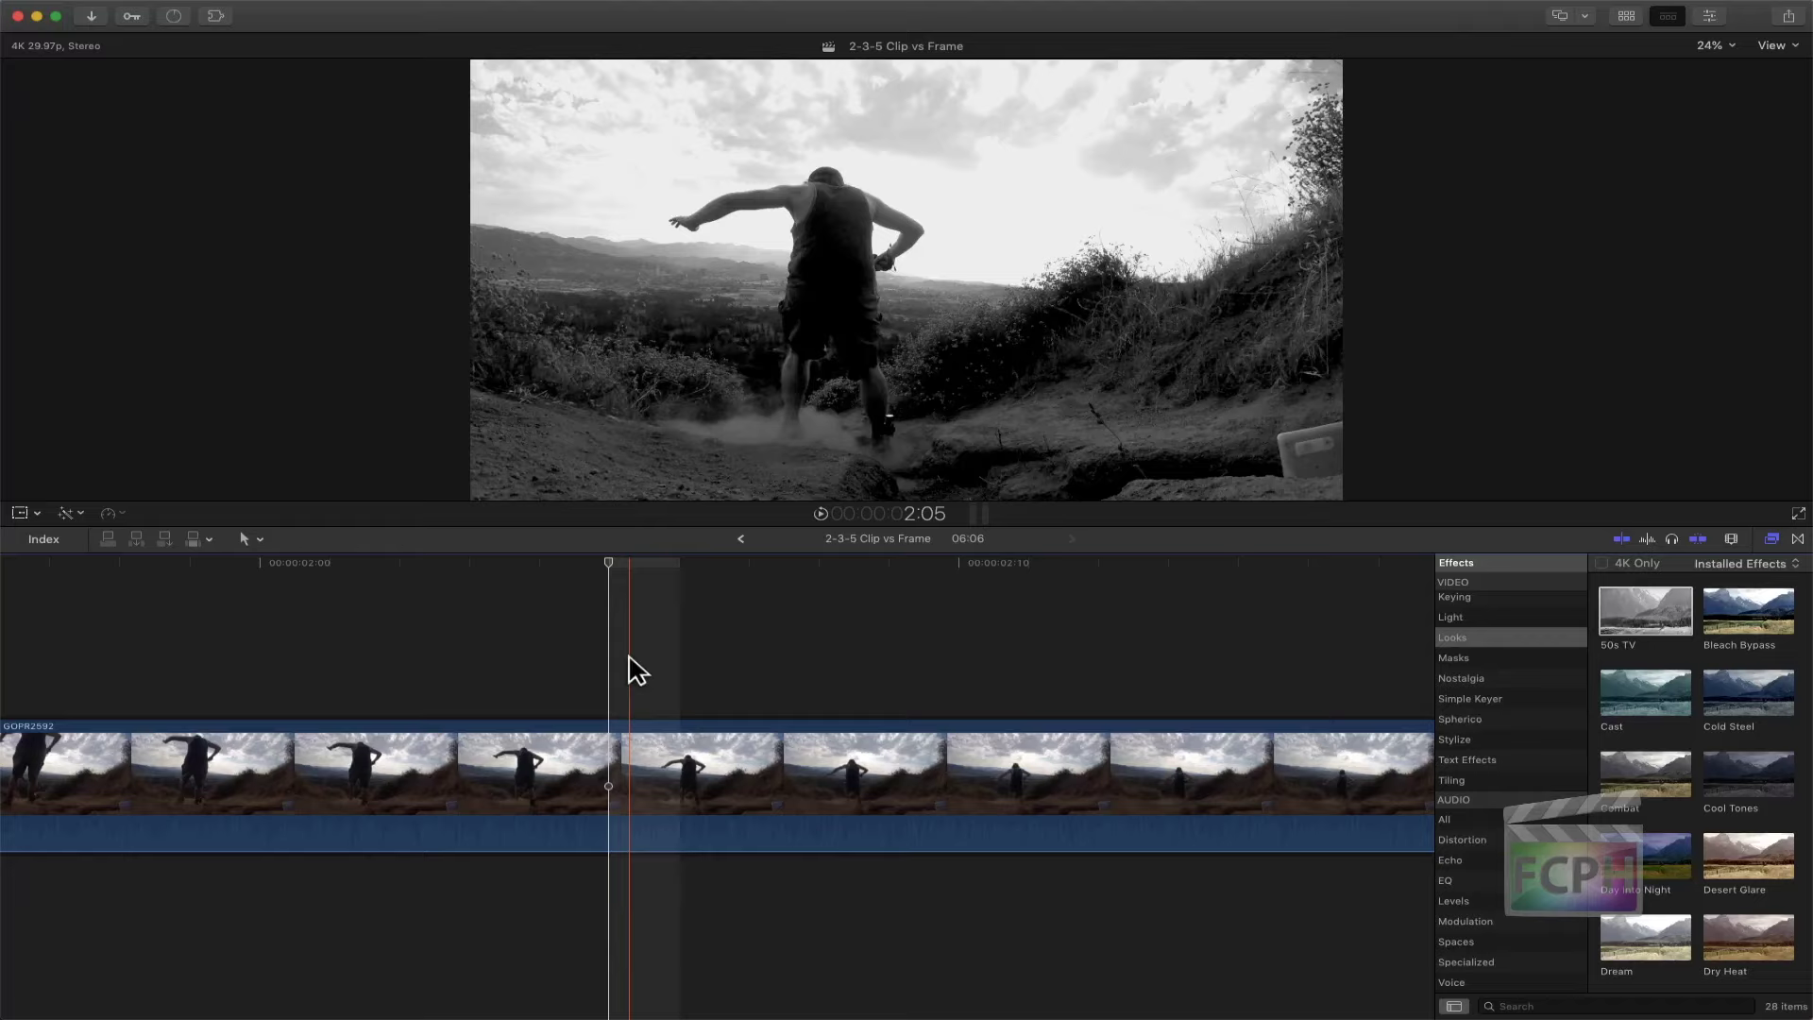
key(Right)
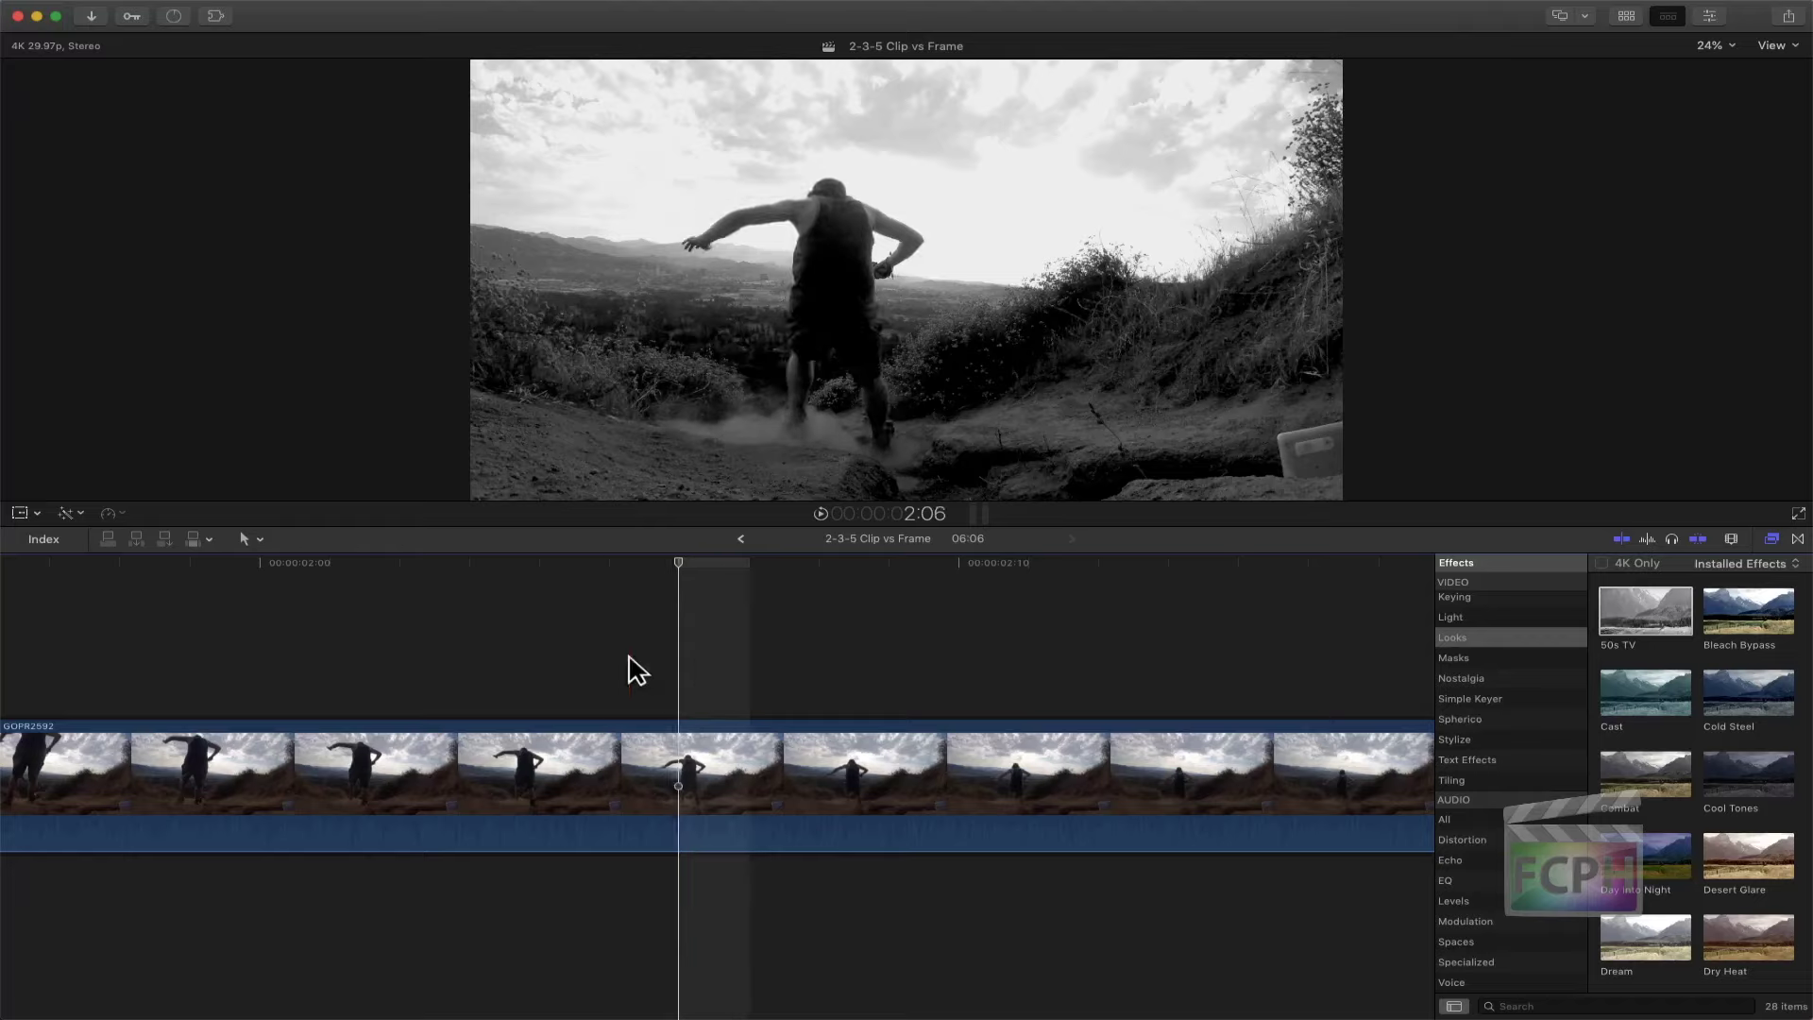
key(Left)
key(Right)
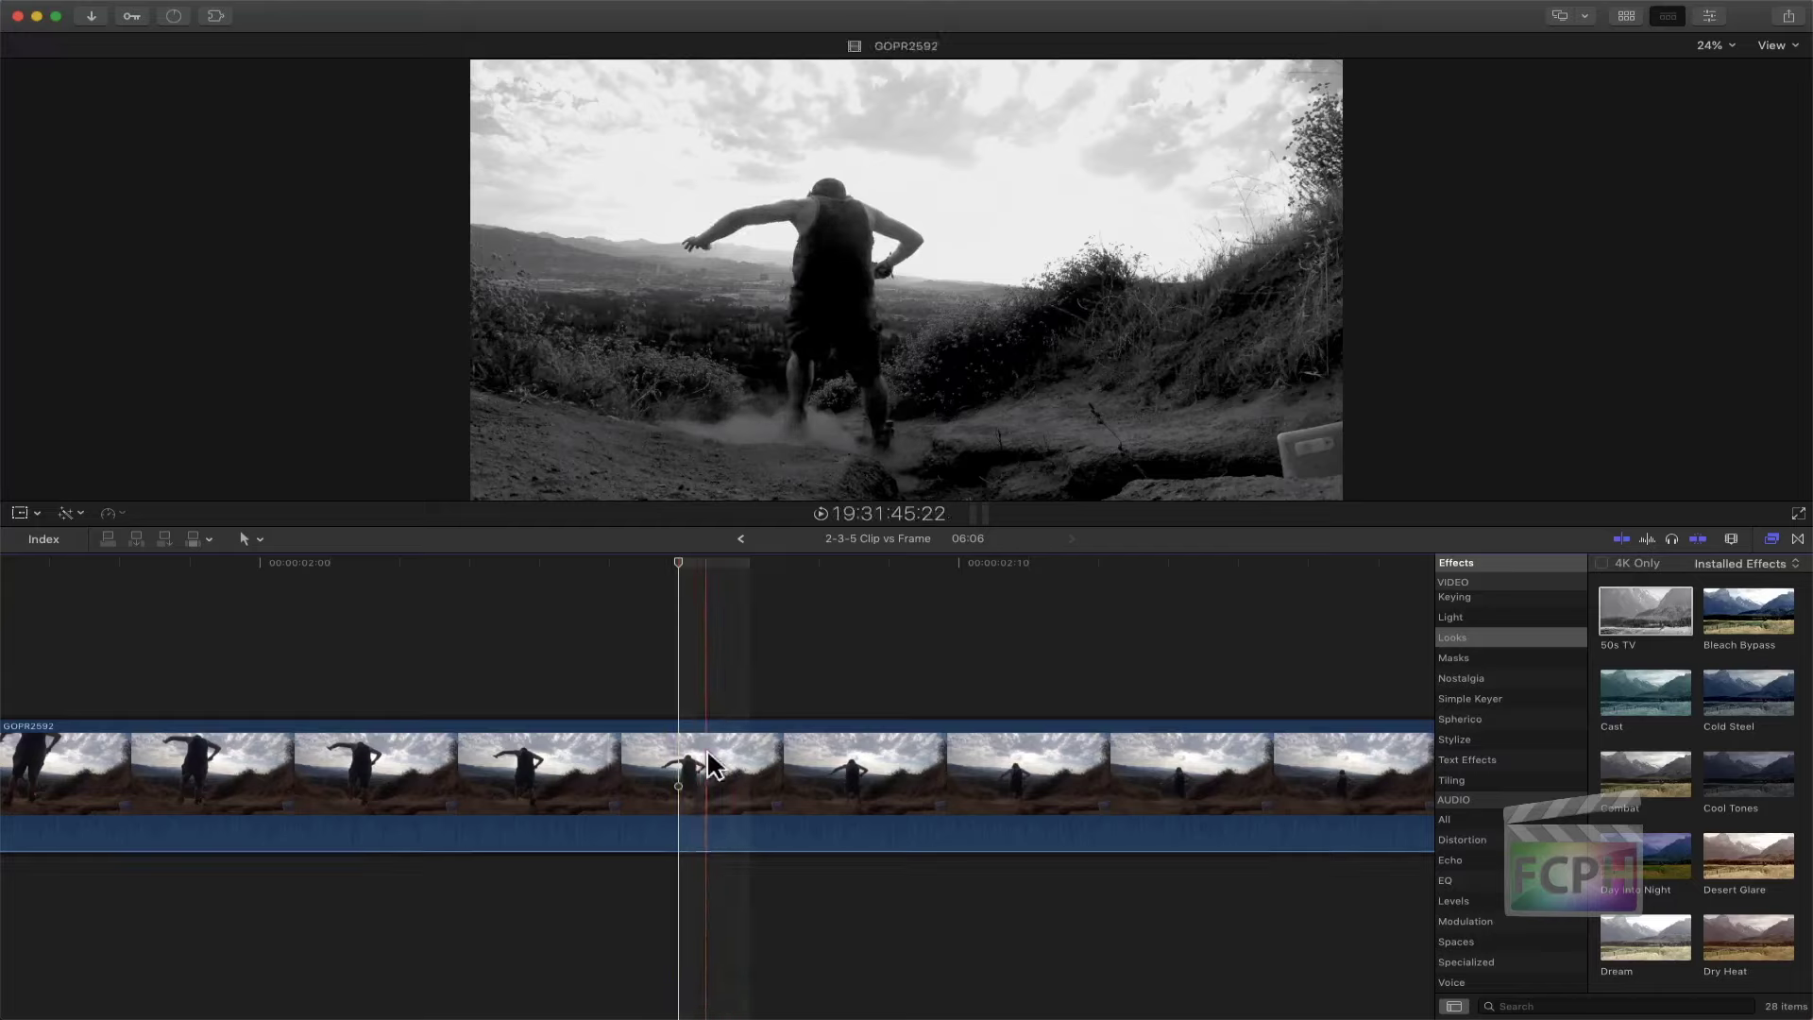
mouse_move(704, 822)
mouse_down()
mouse_move(705, 838)
mouse_move(704, 820)
mouse_up()
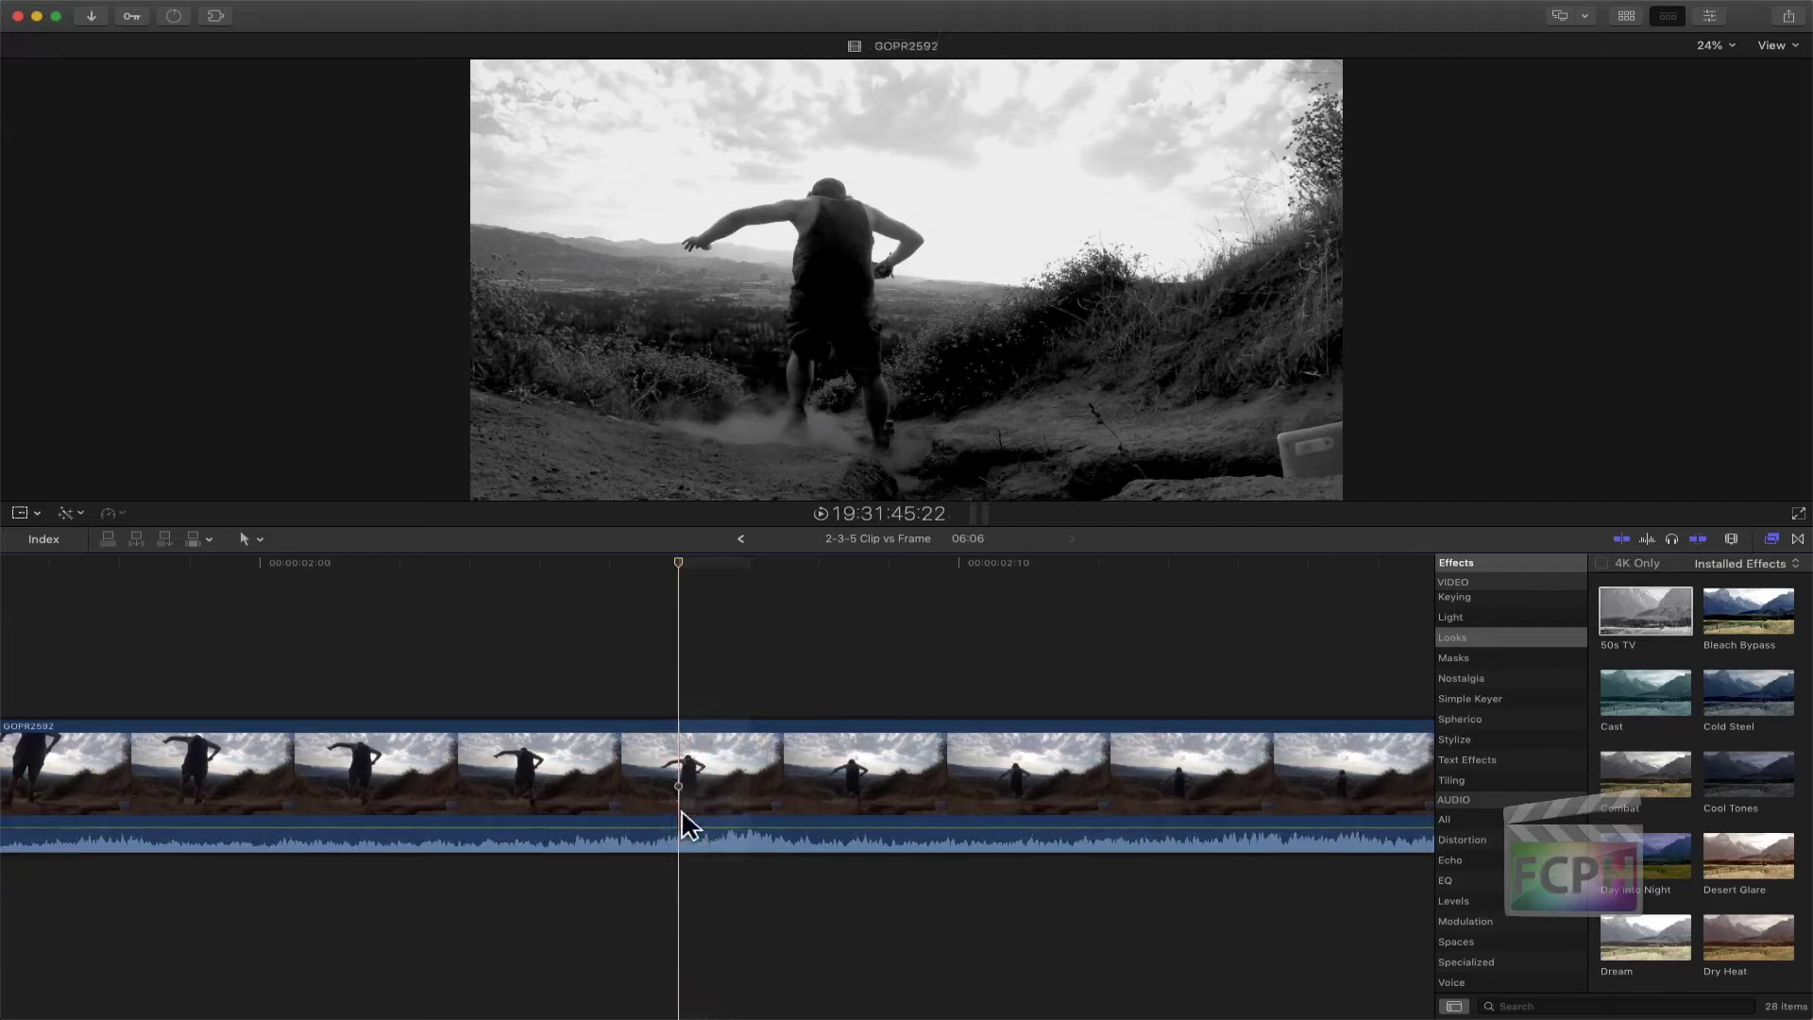
key(Right)
key(Left)
key(b)
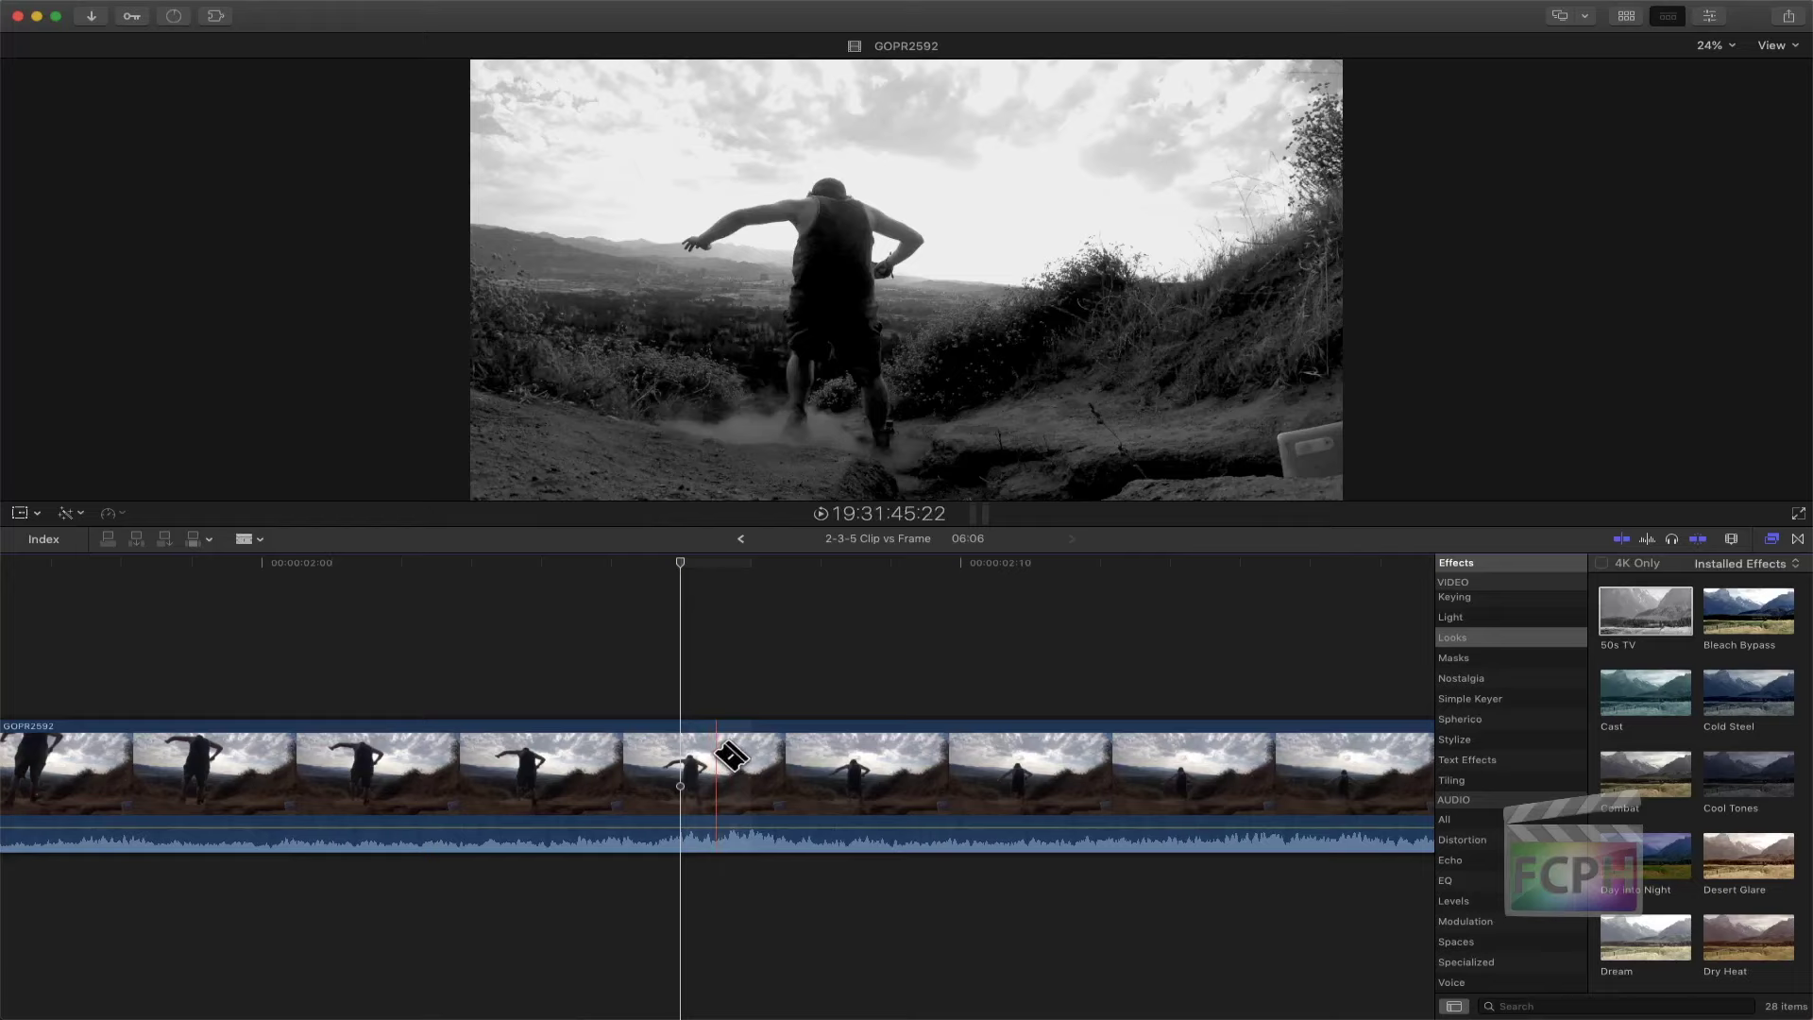
click(689, 756)
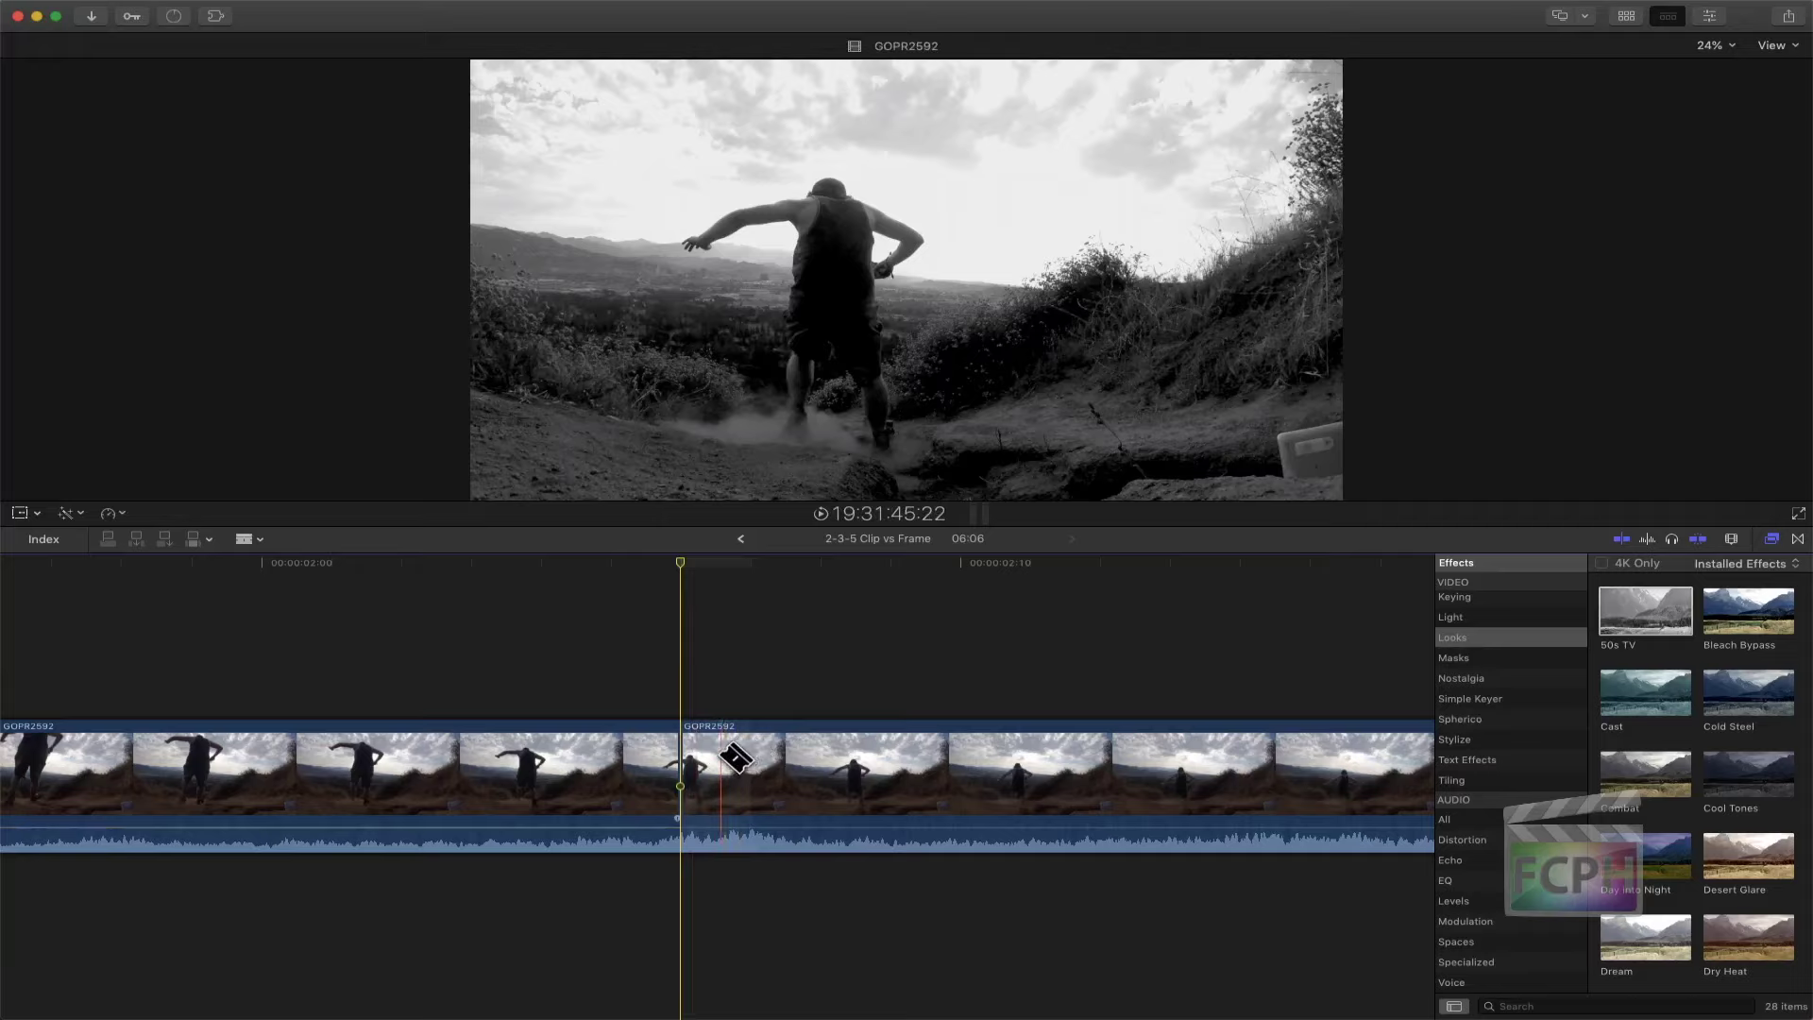
key(super+z)
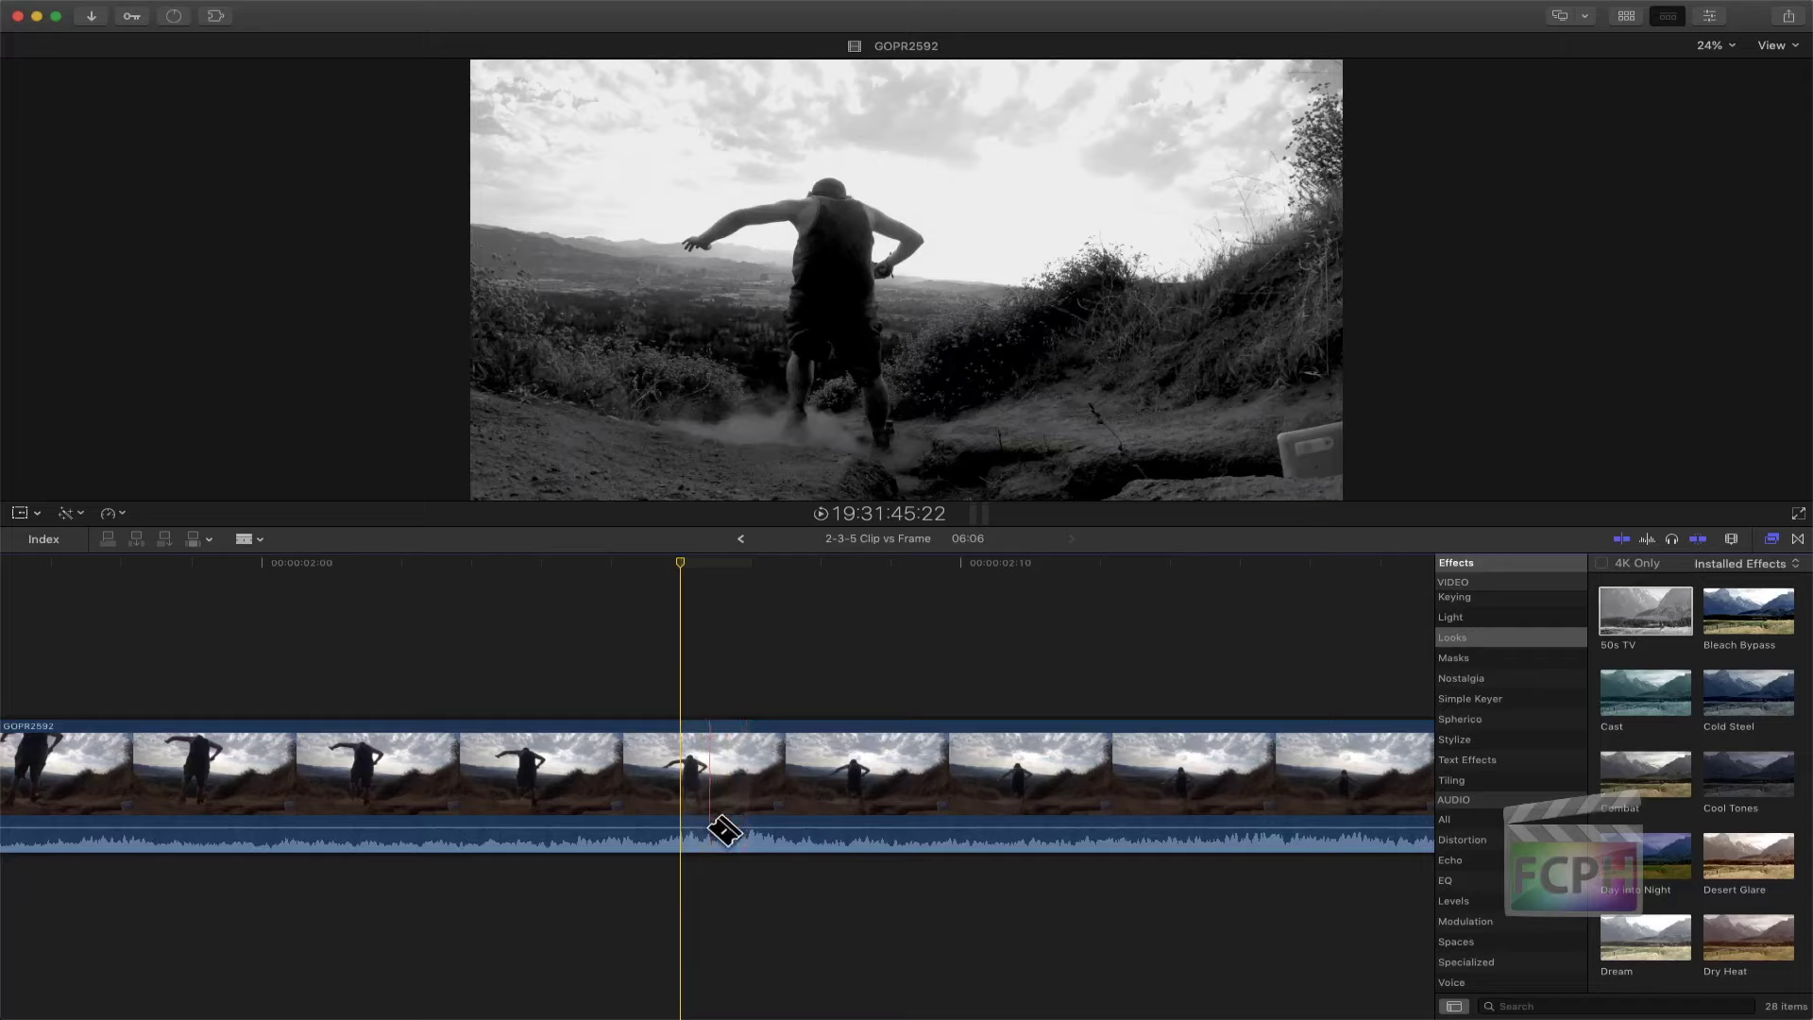
key(a)
right_click(715, 779)
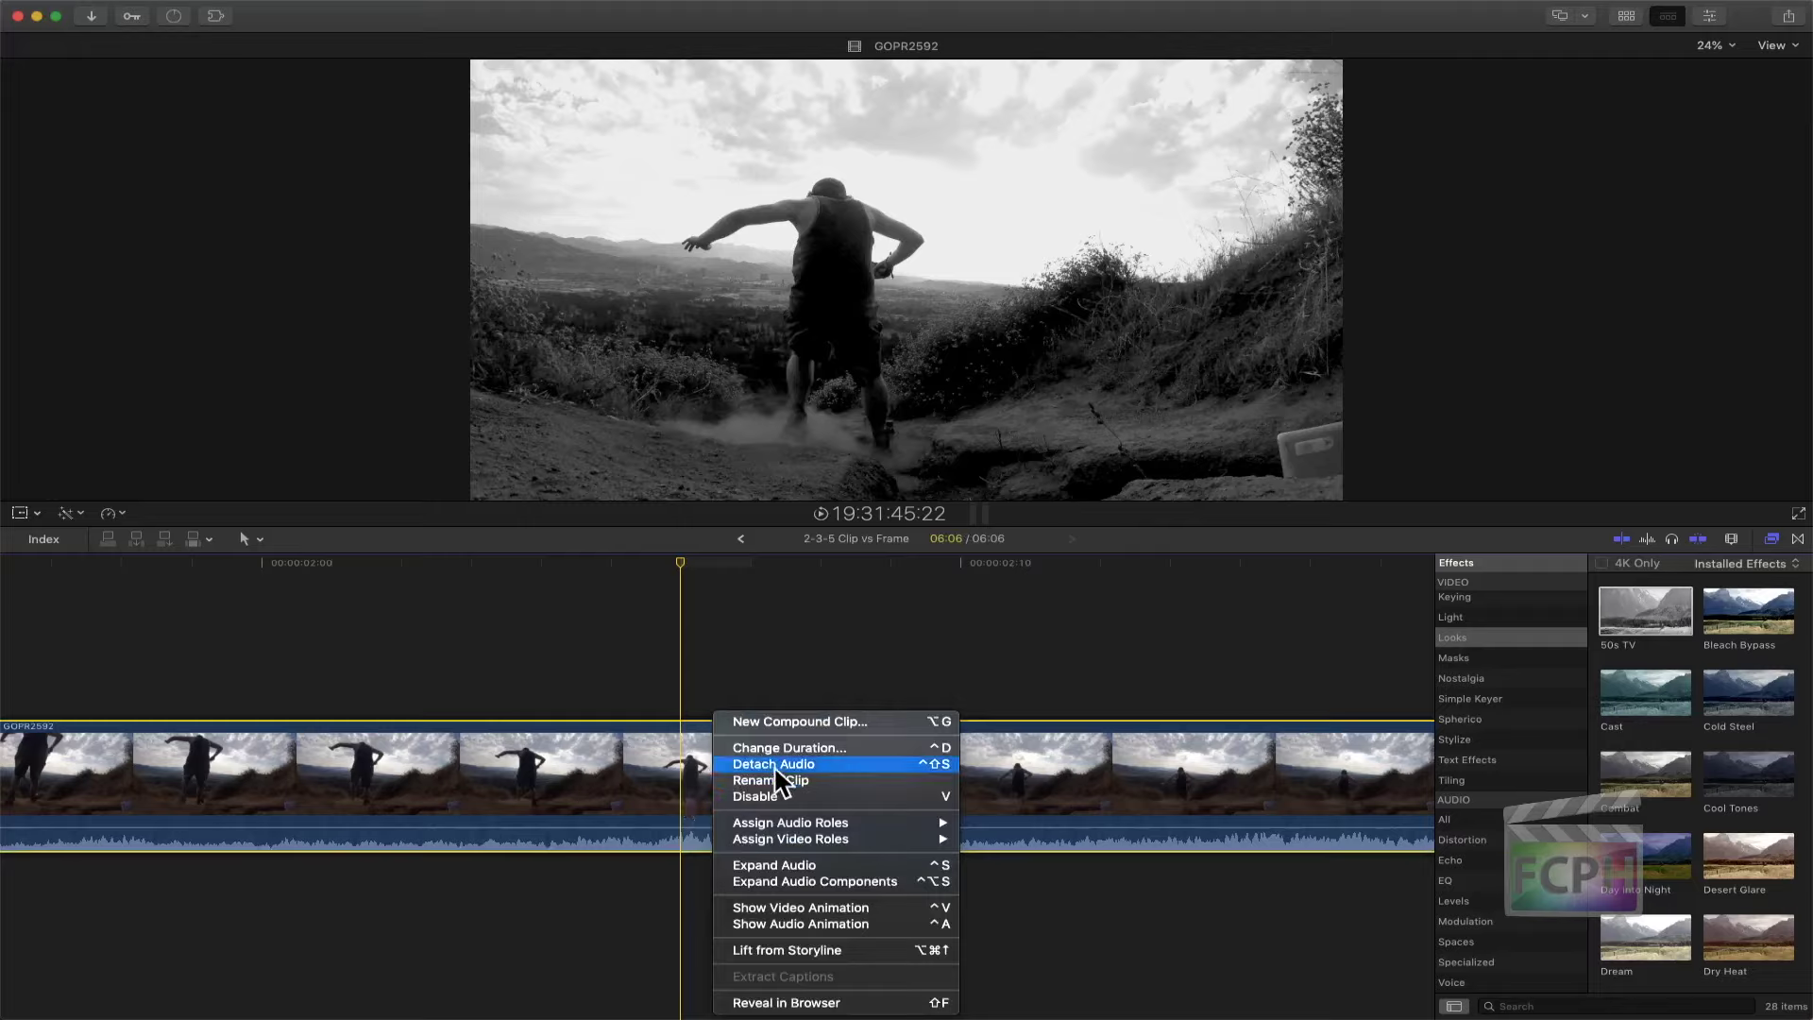
click(727, 764)
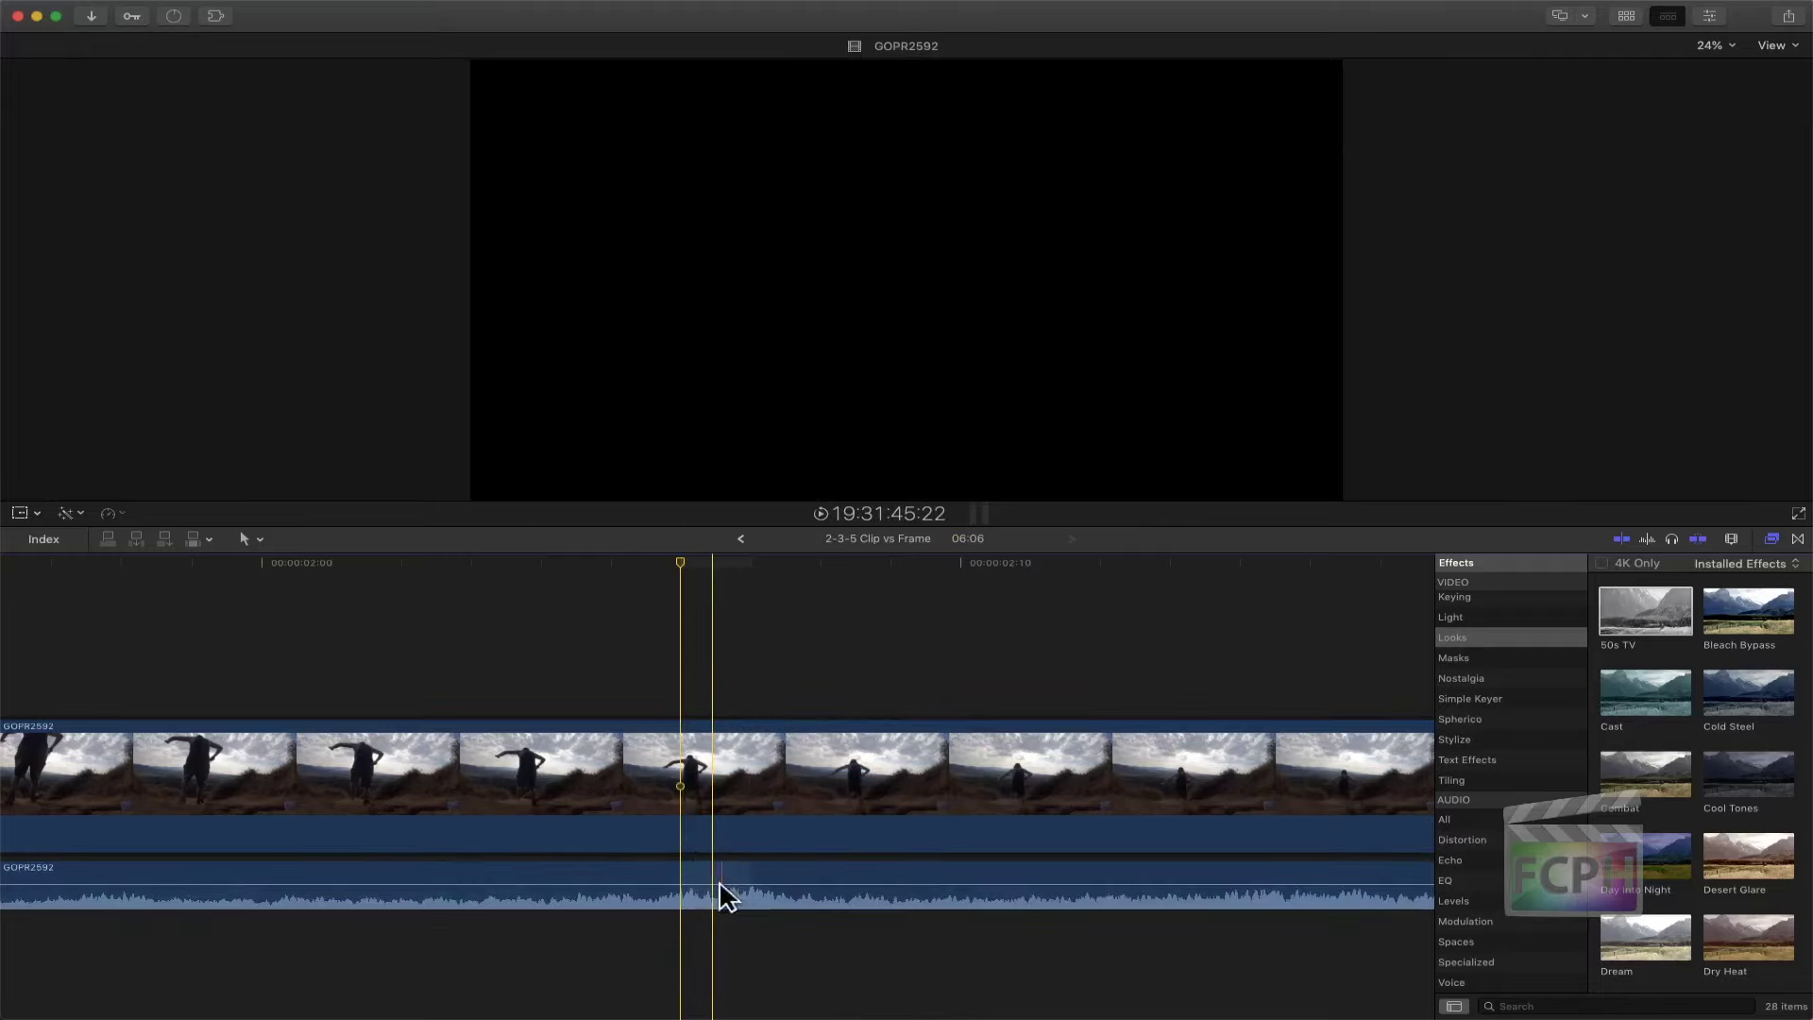
key(b)
click(721, 892)
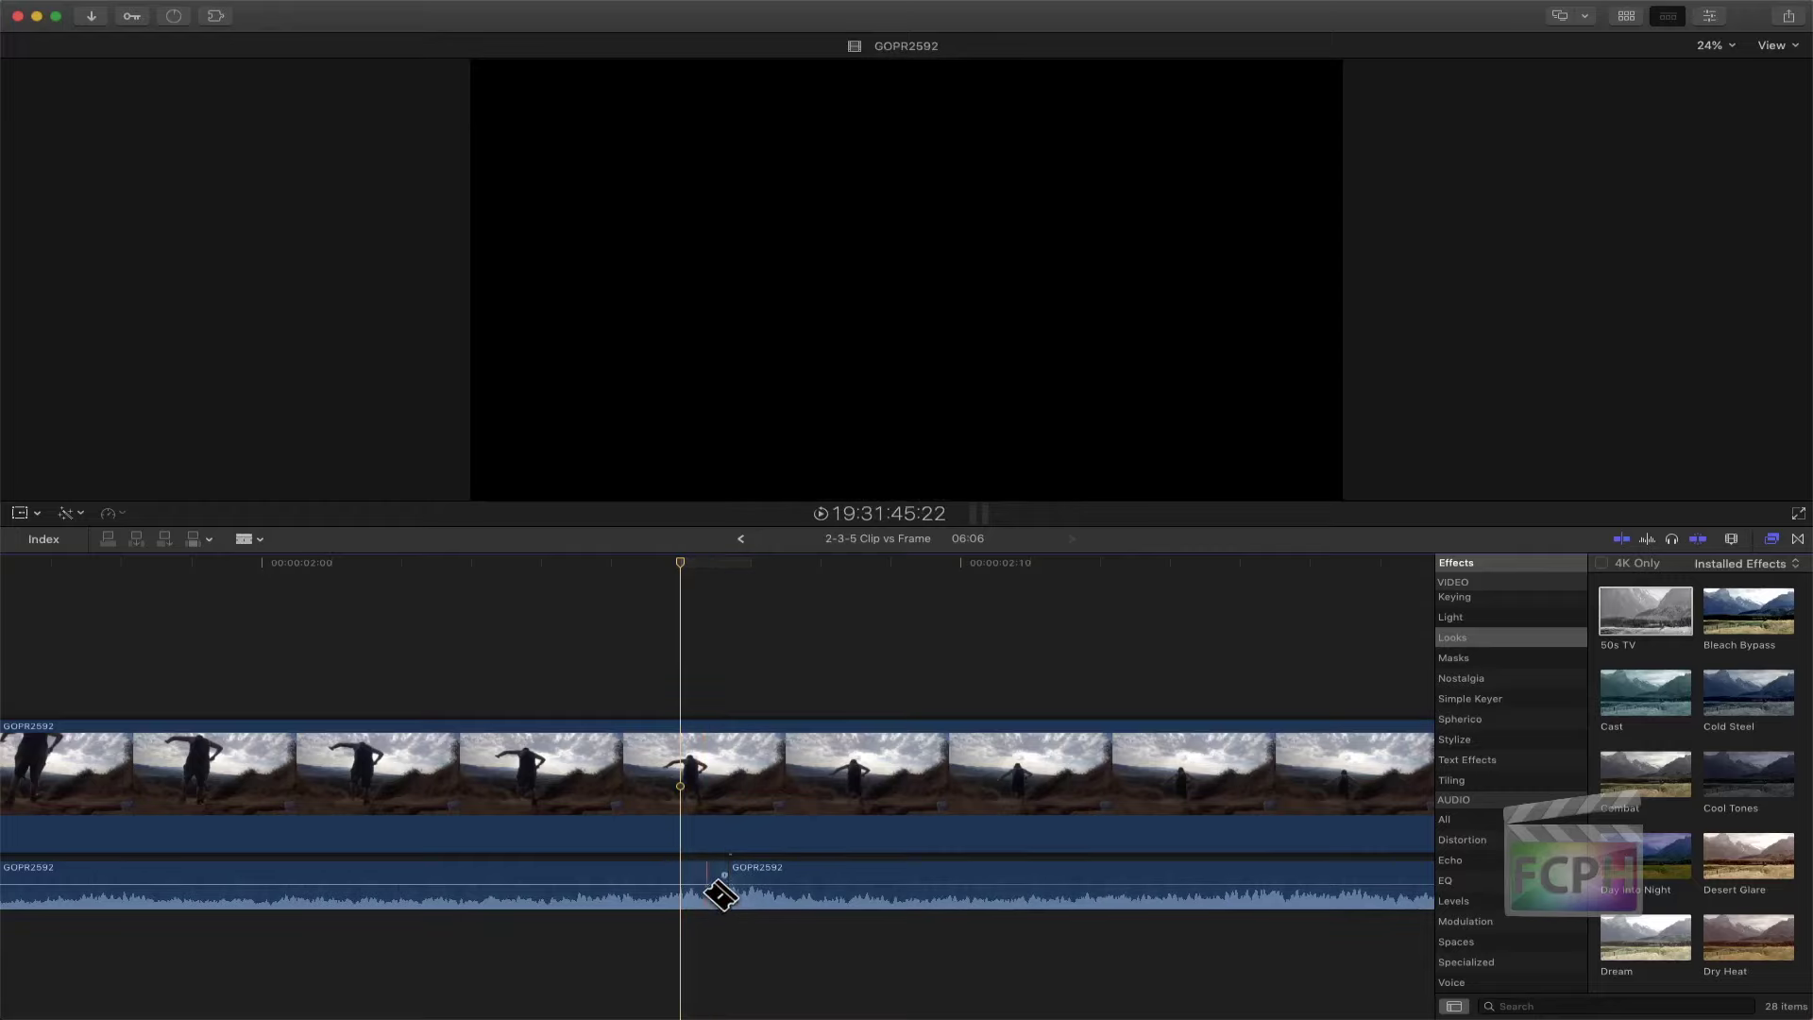
click(714, 889)
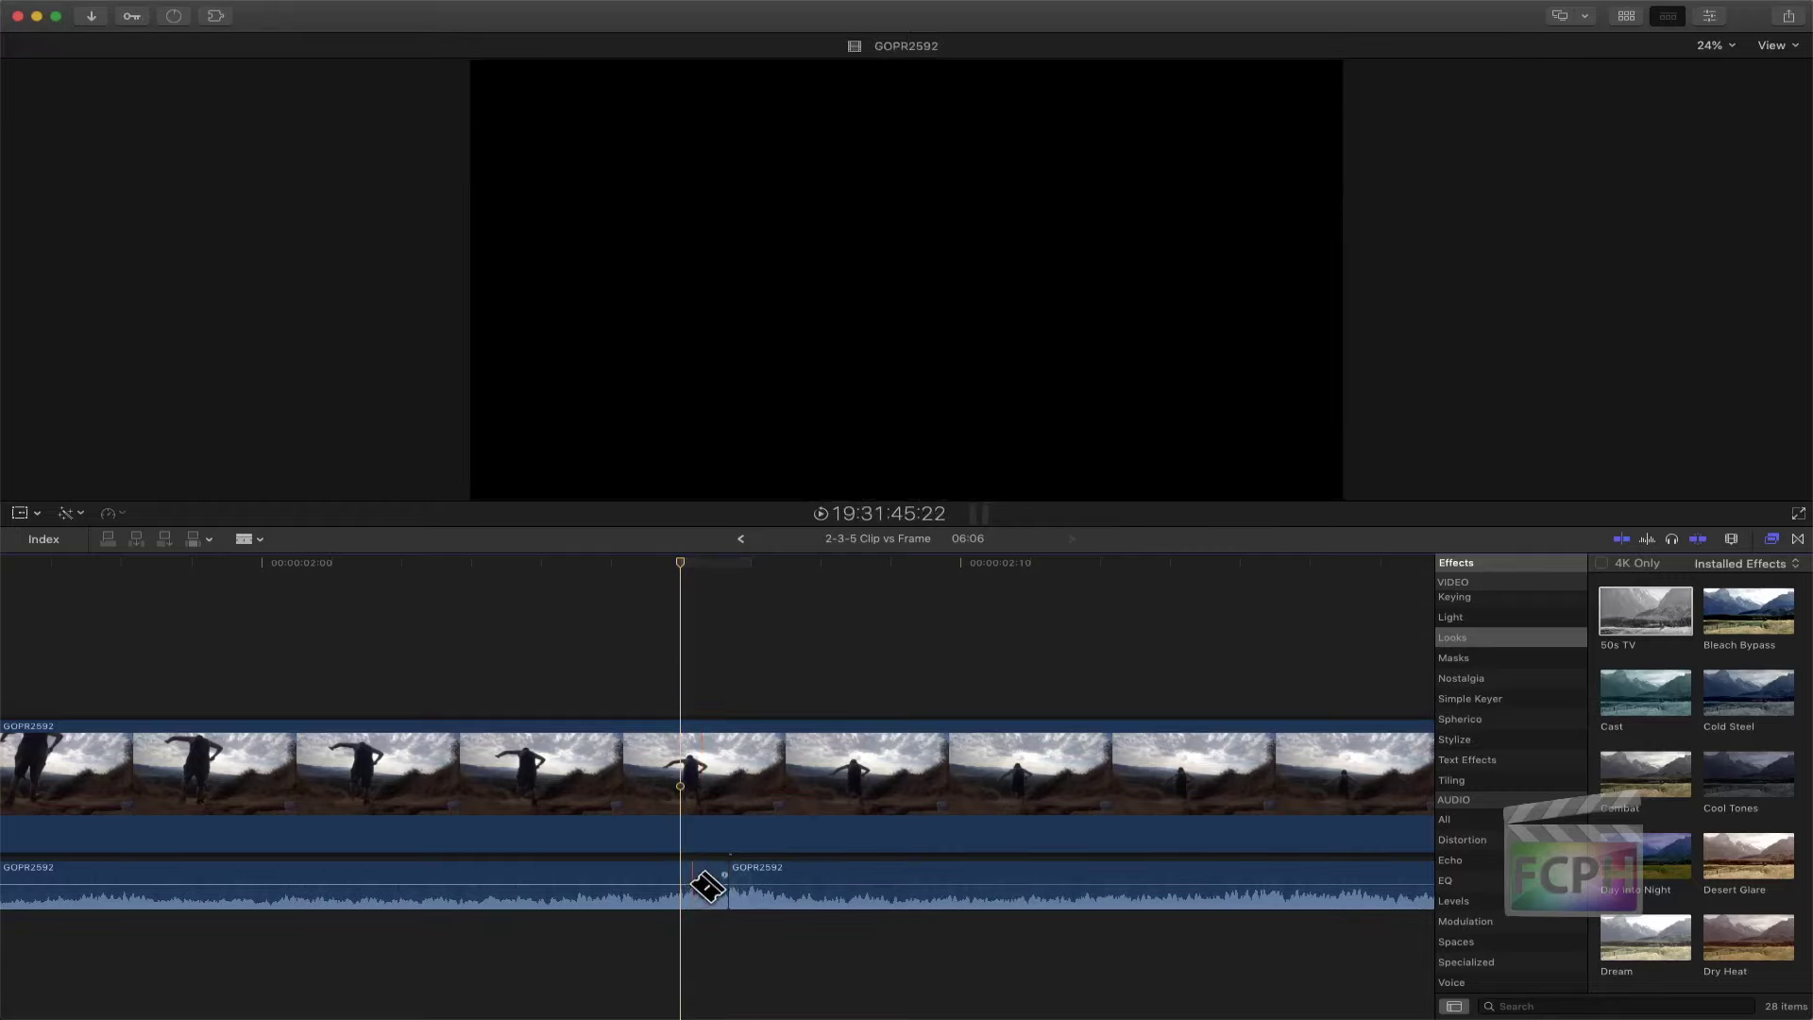
click(721, 891)
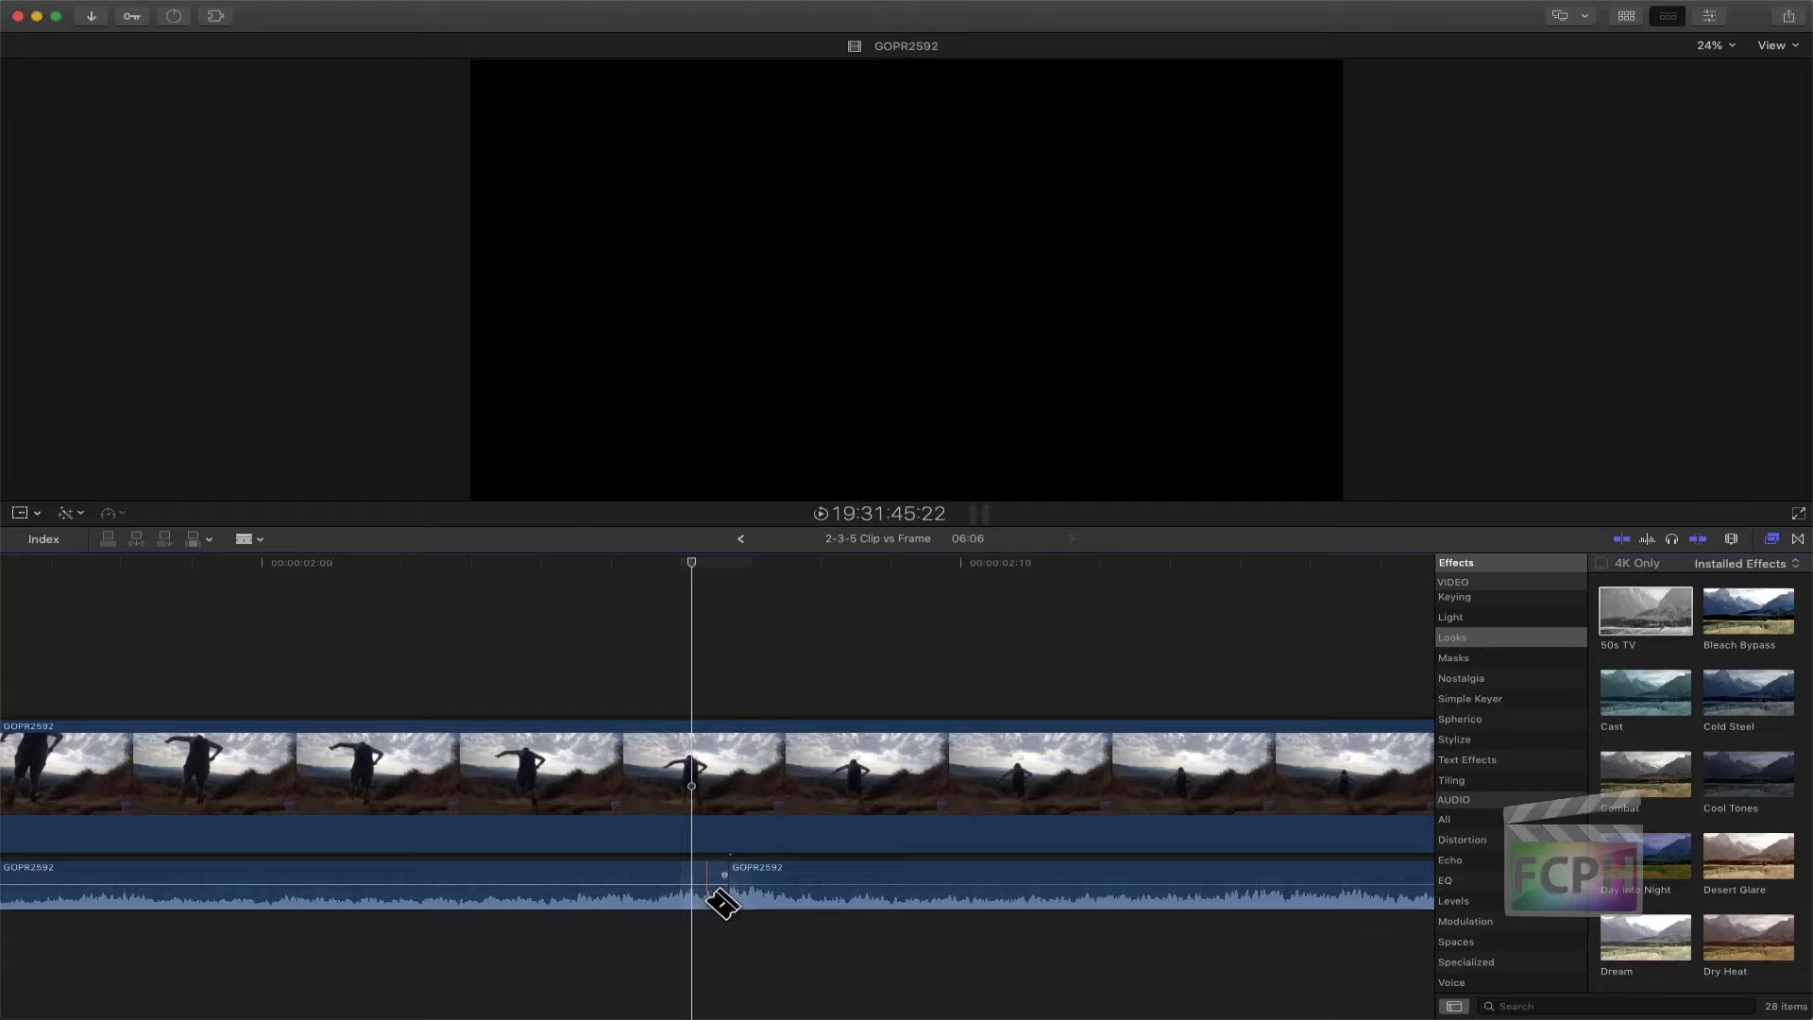
click(723, 897)
click(722, 897)
key(a)
double_click(788, 906)
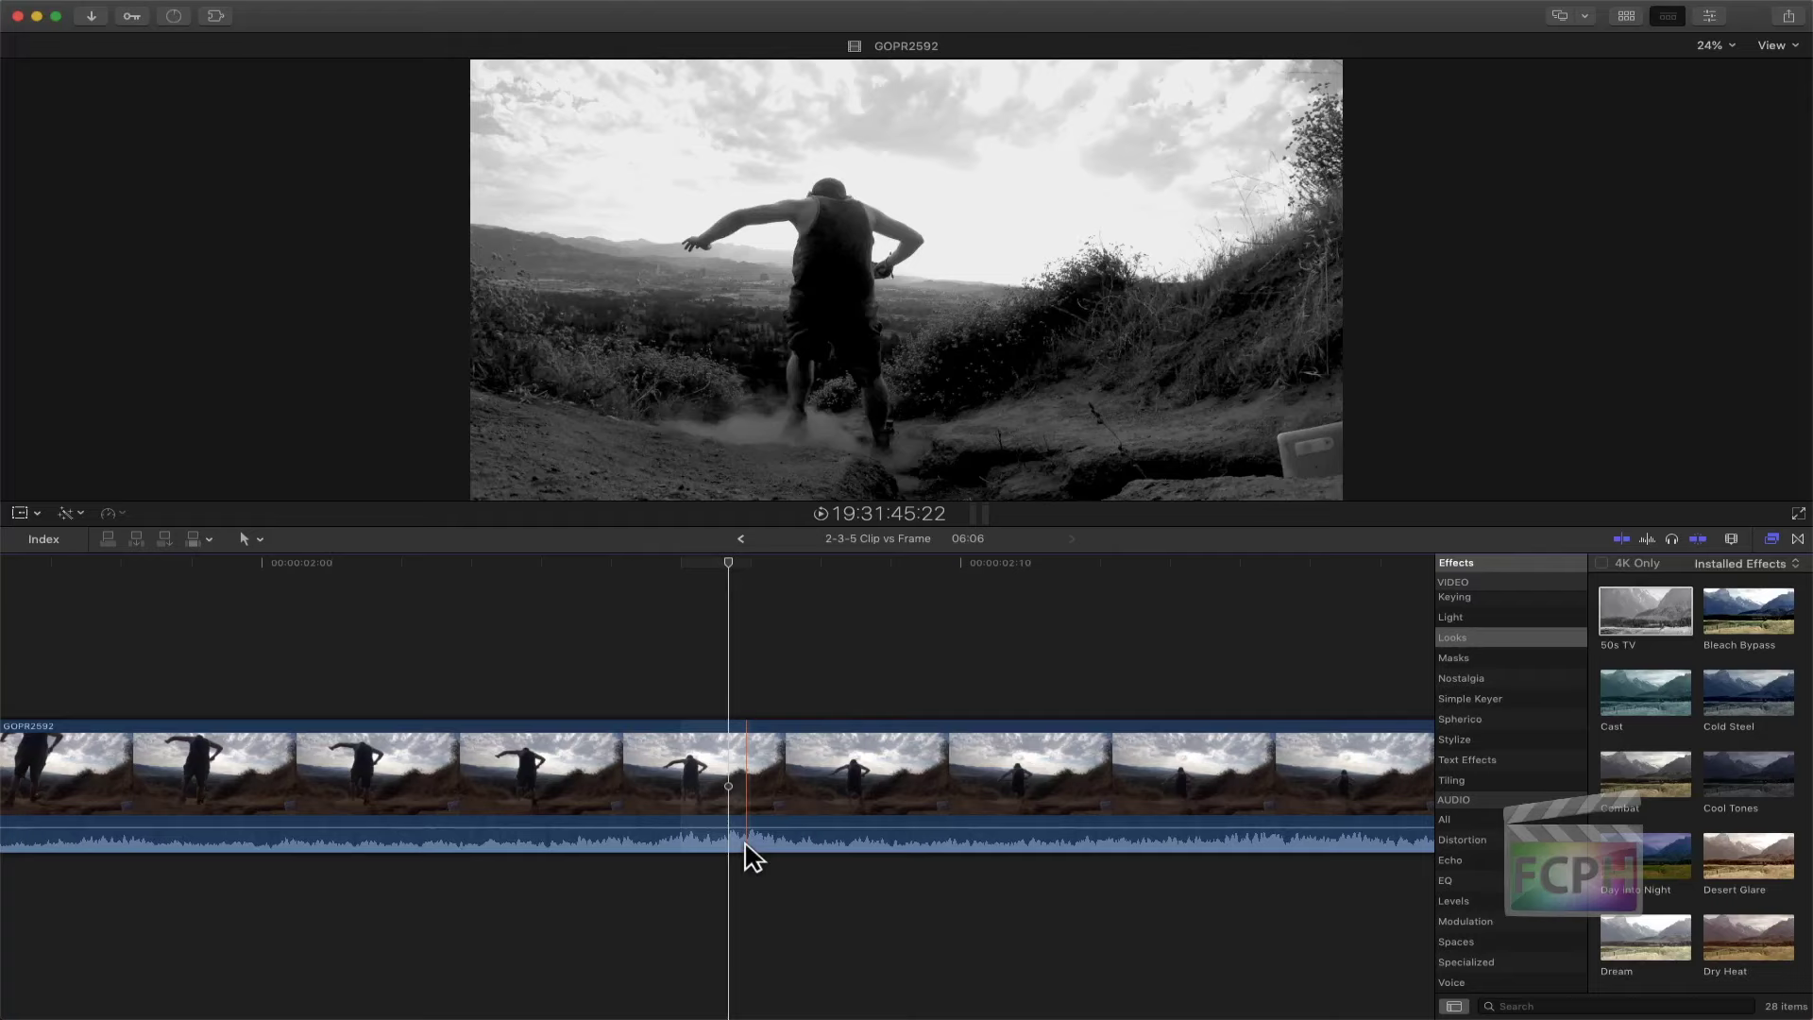
Zoom the timeline to fit the entire 6:06 GOPR2592 clip
key(shift+z)
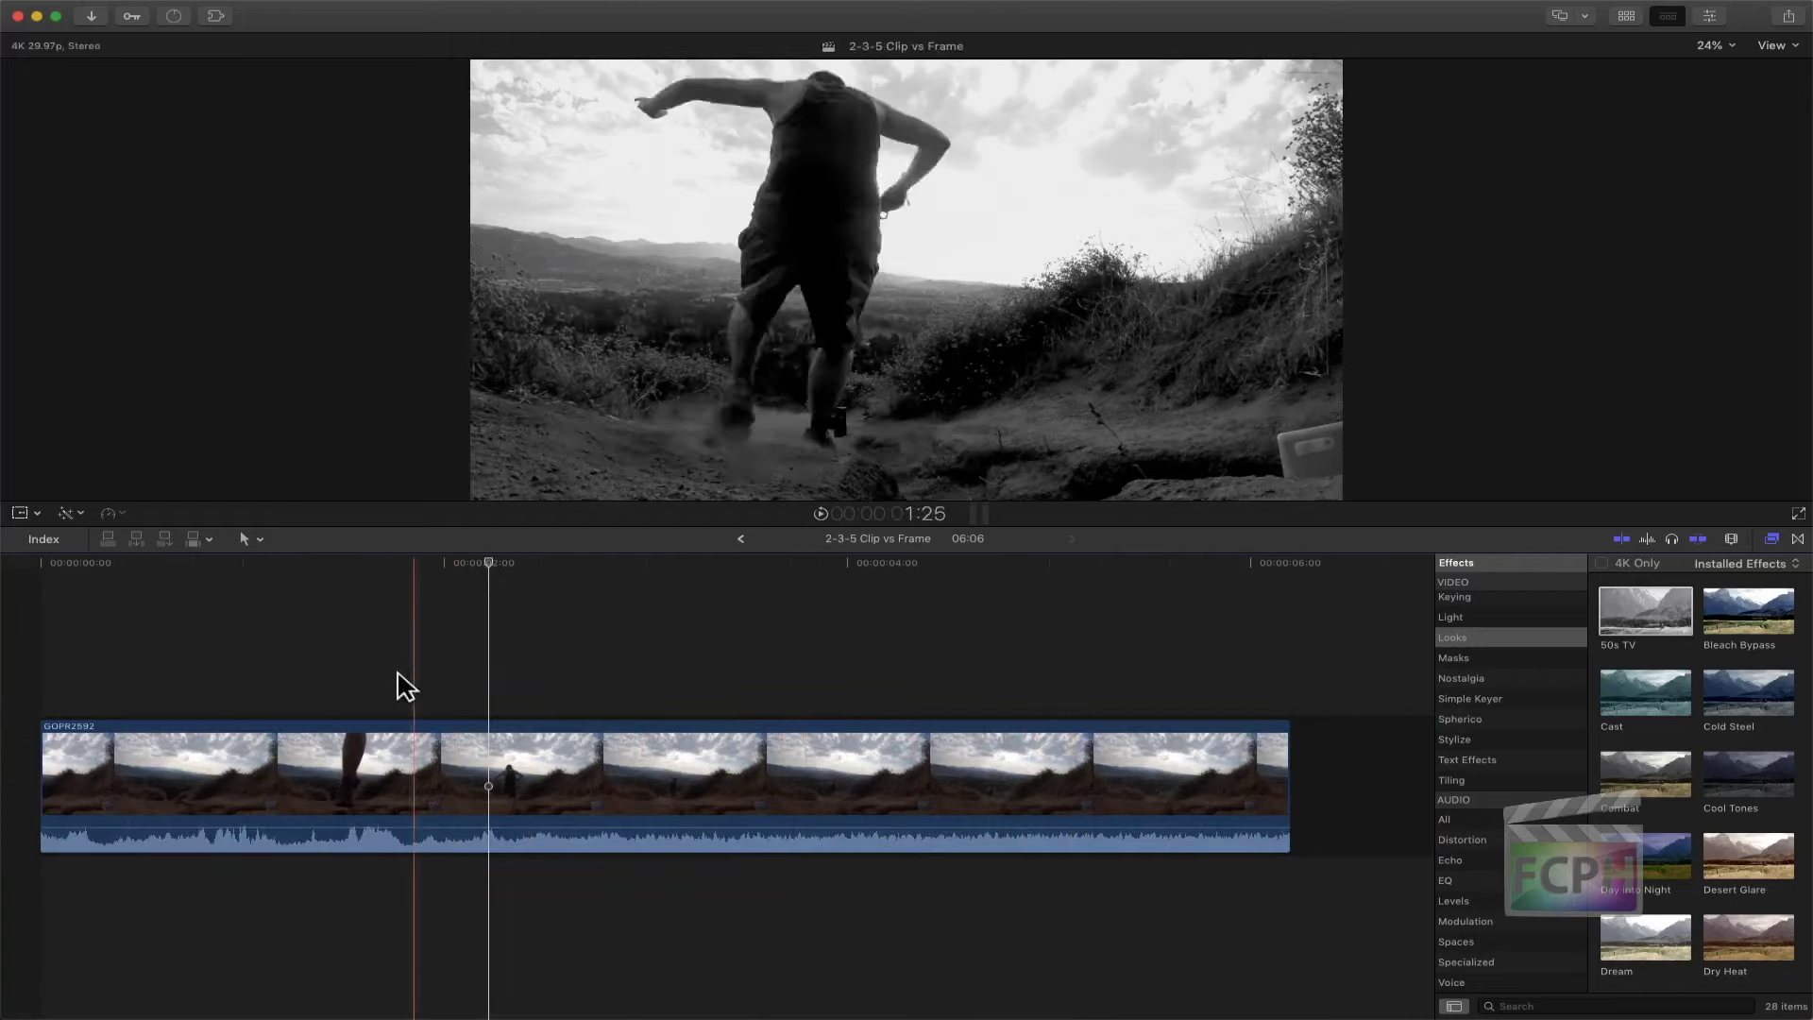